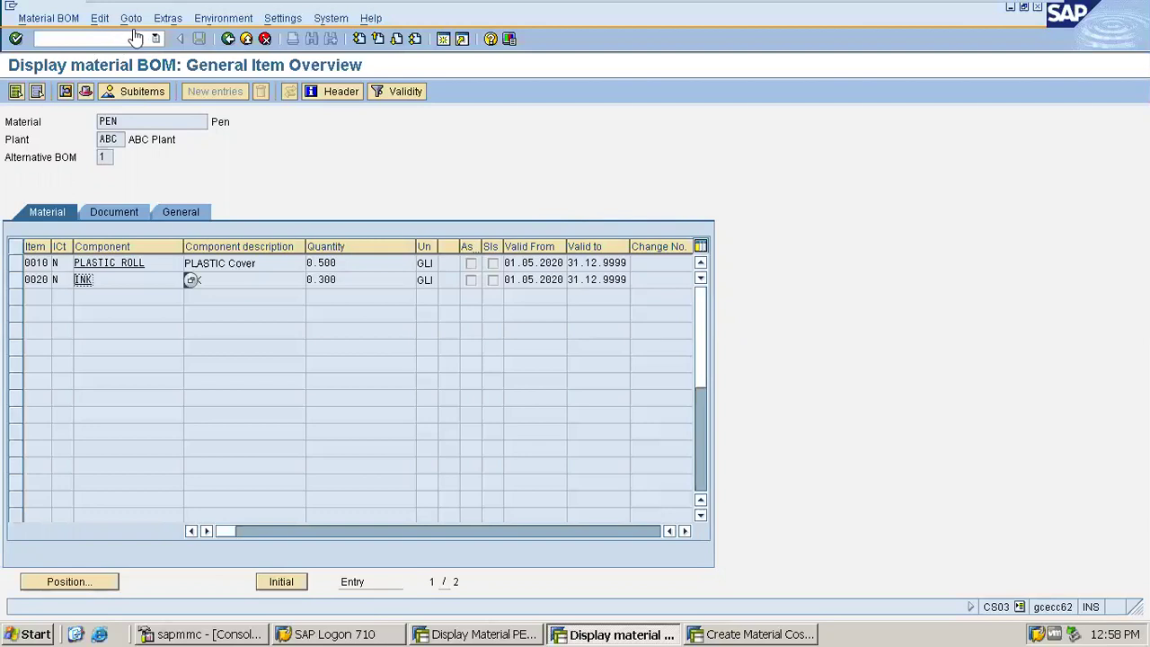
- Switch to the Display Material session and start transaction MM03 afresh for material PEN, up to its view selection
key("alt+Tab")
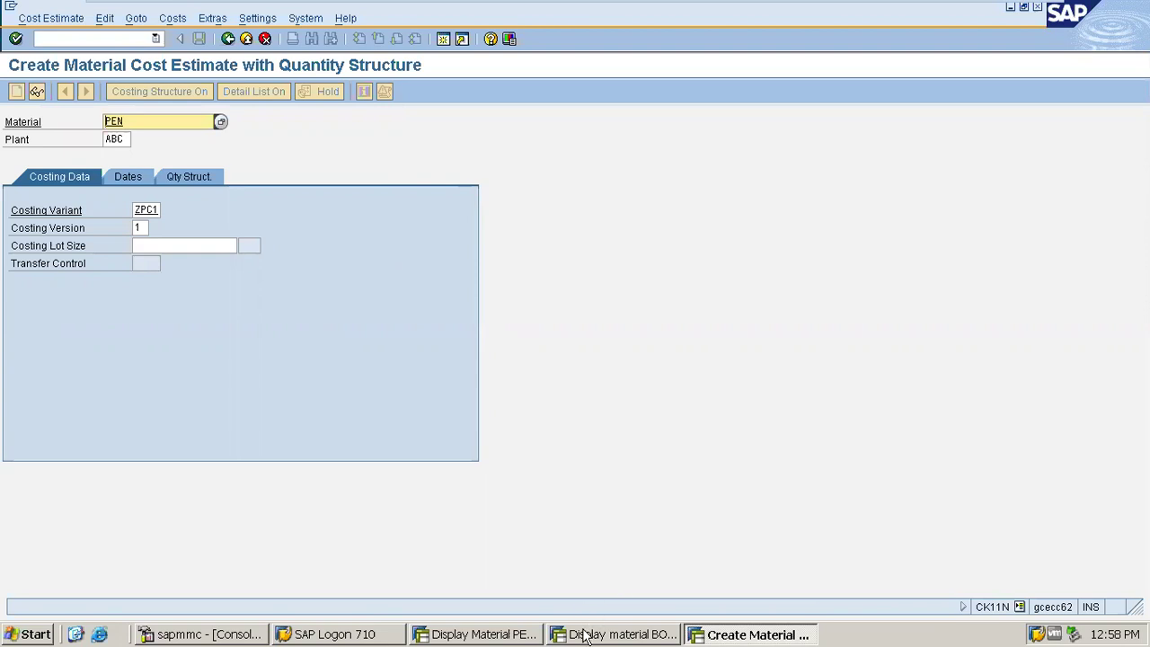
left_click(613, 634)
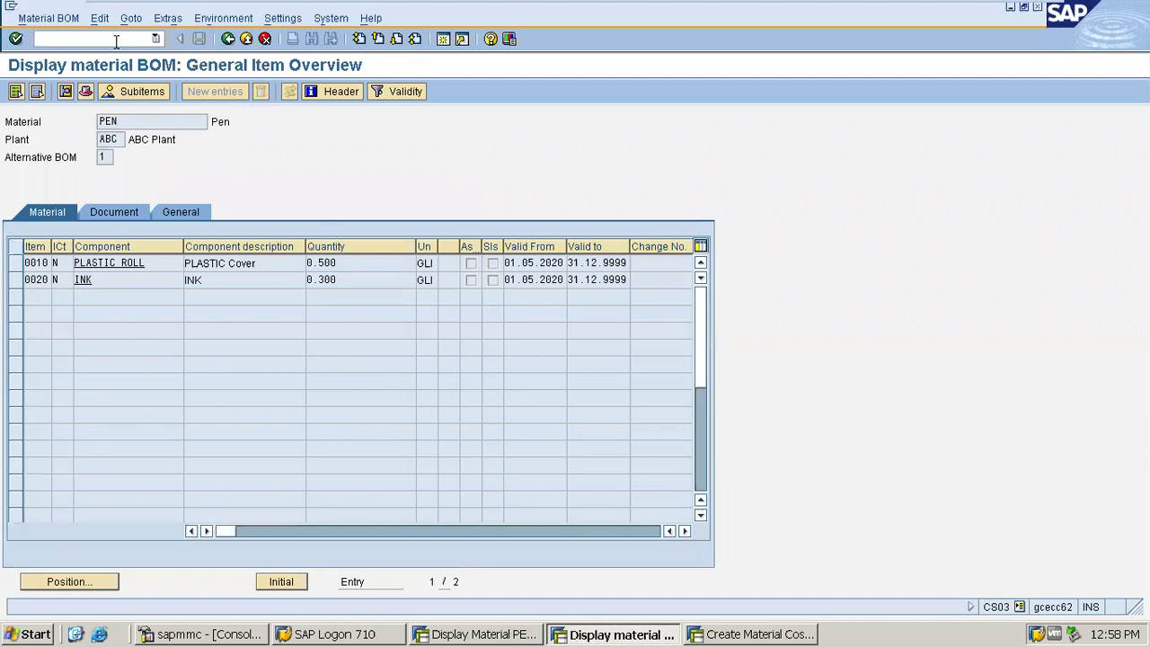
left_click(459, 634)
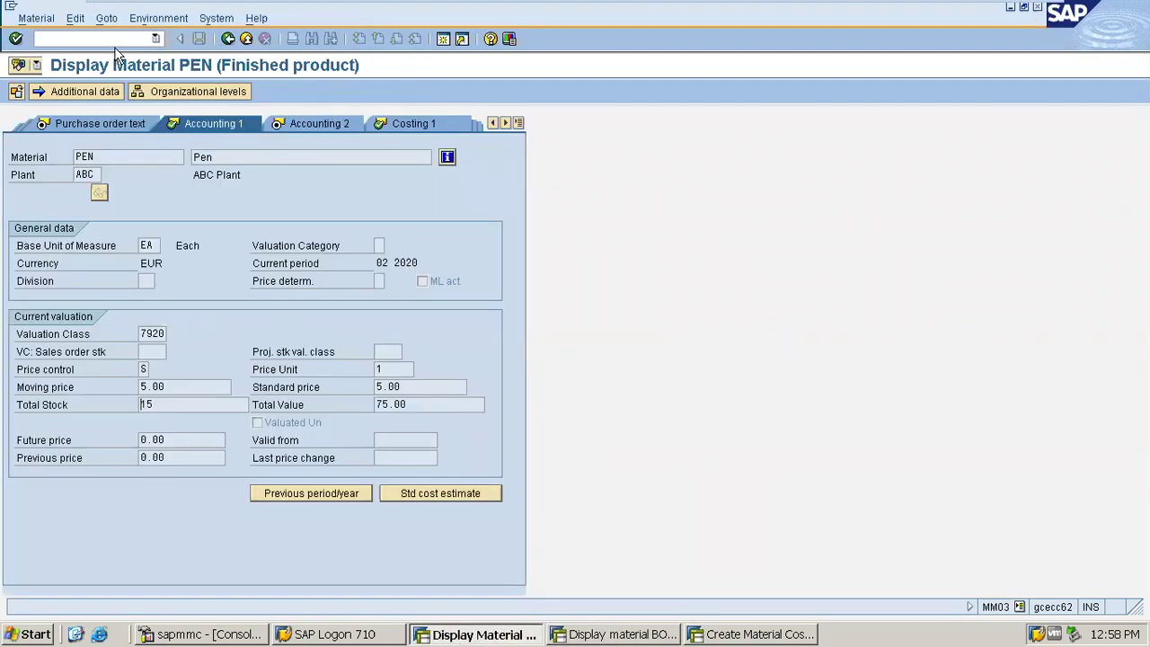
type("/nmm03")
key("Return")
key("Return")
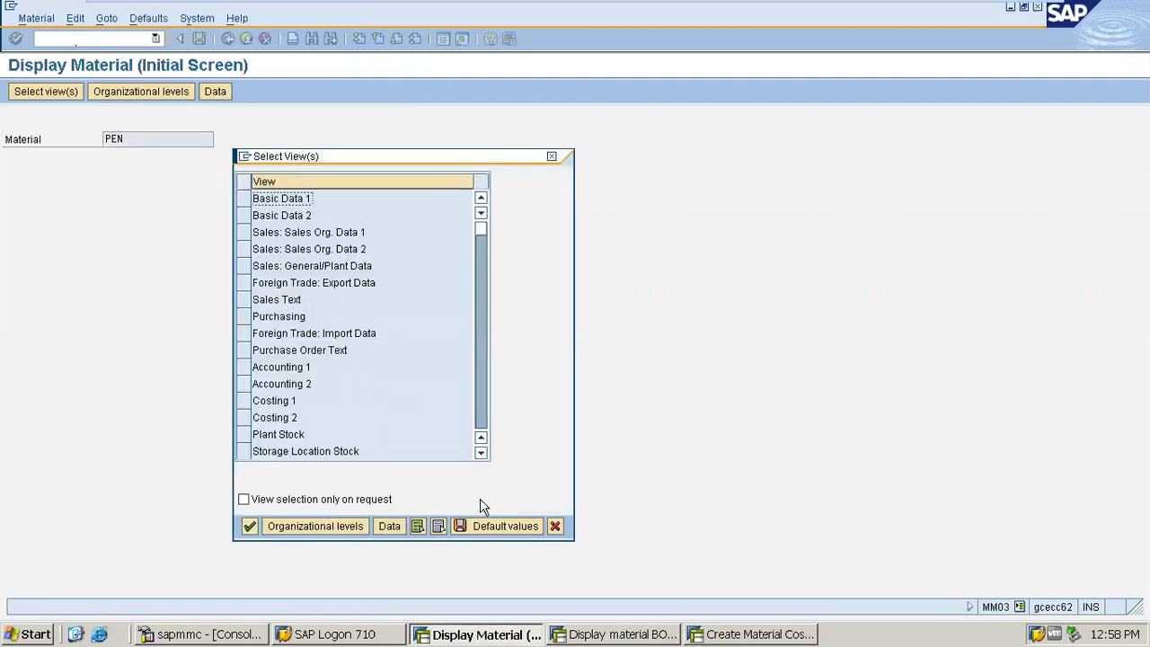
- Select all views of material PEN and display them for plant ABC
left_click(417, 525)
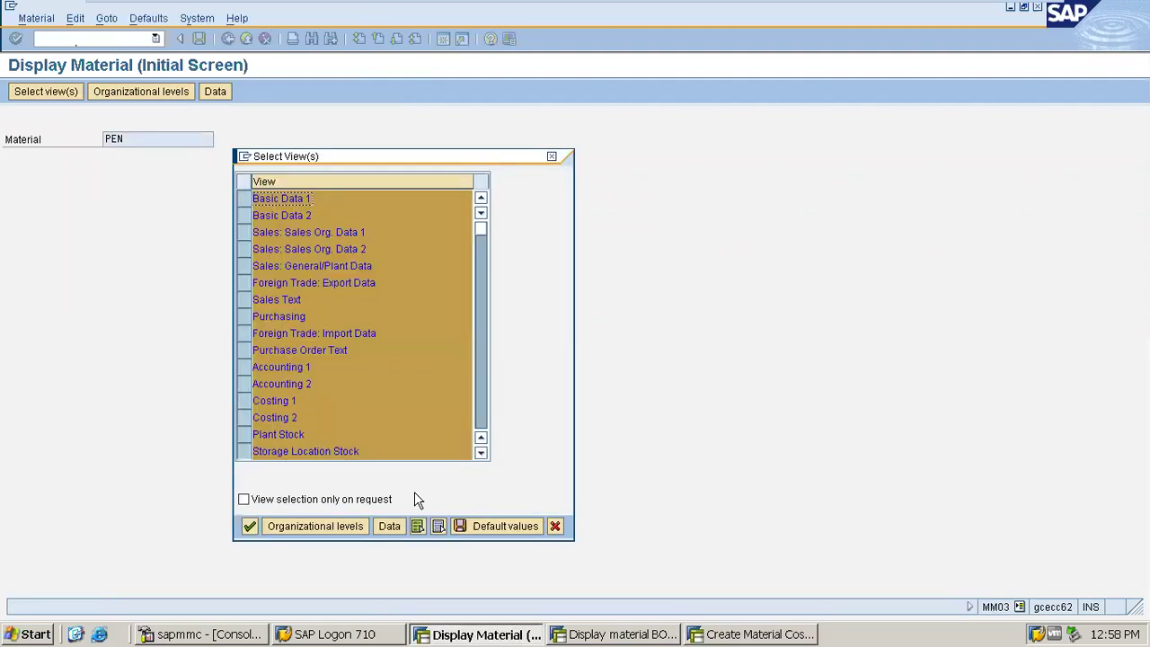
key("Return")
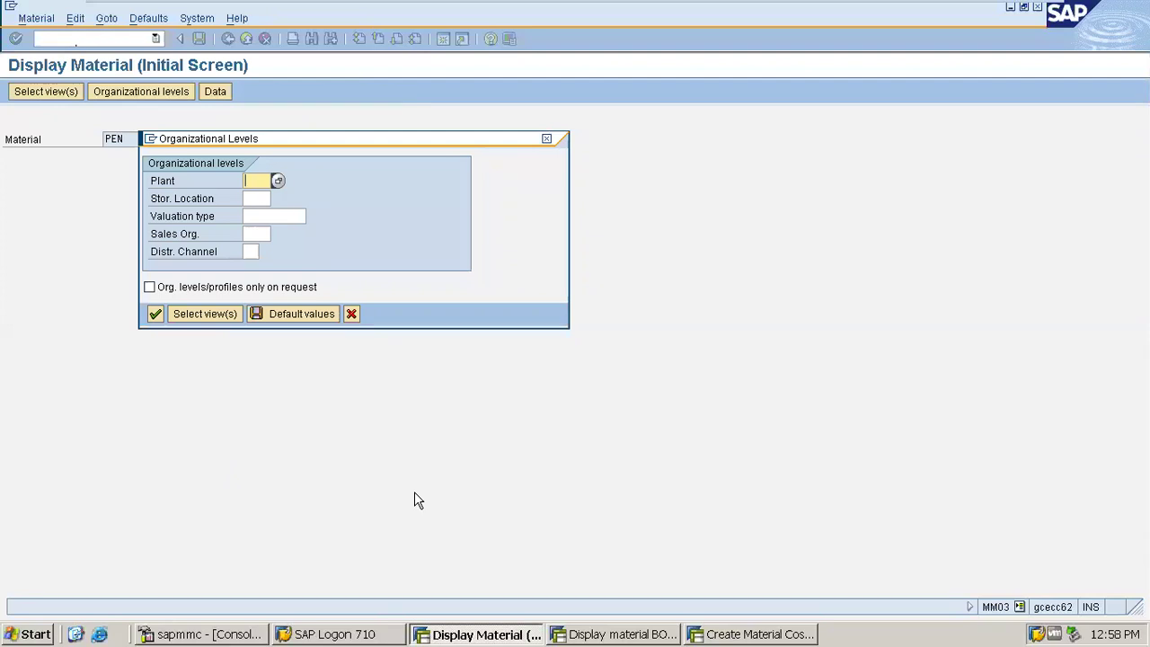
type("MSS")
key("Return")
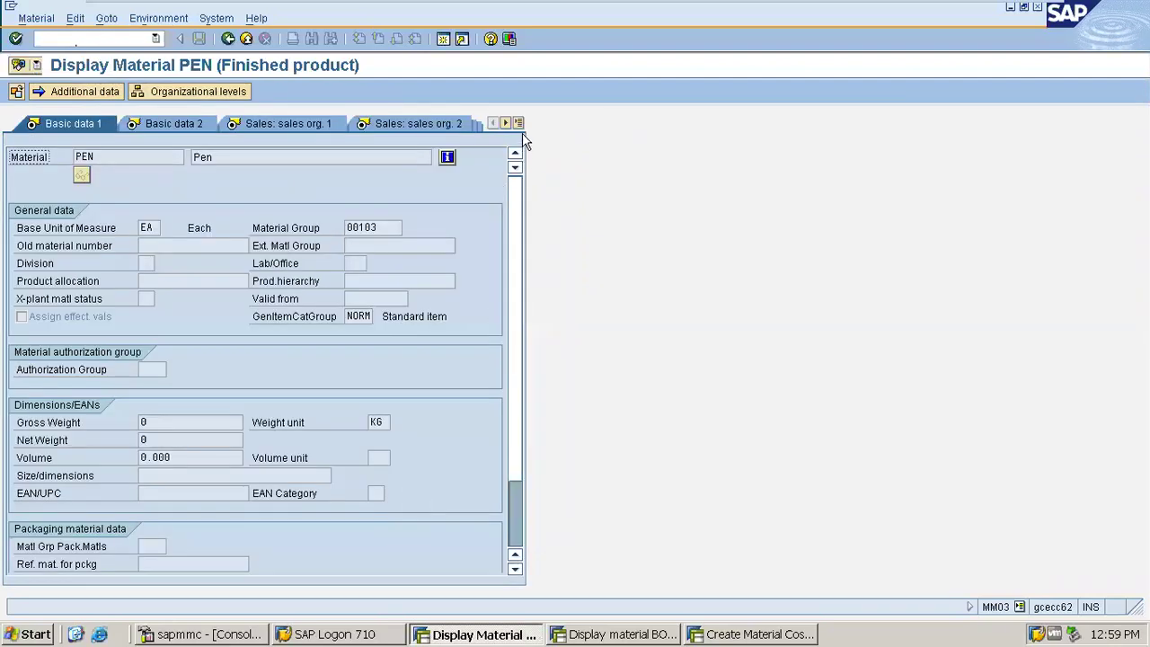
- Open the Accounting 1 view of material PEN and check its standard price
left_click(518, 123)
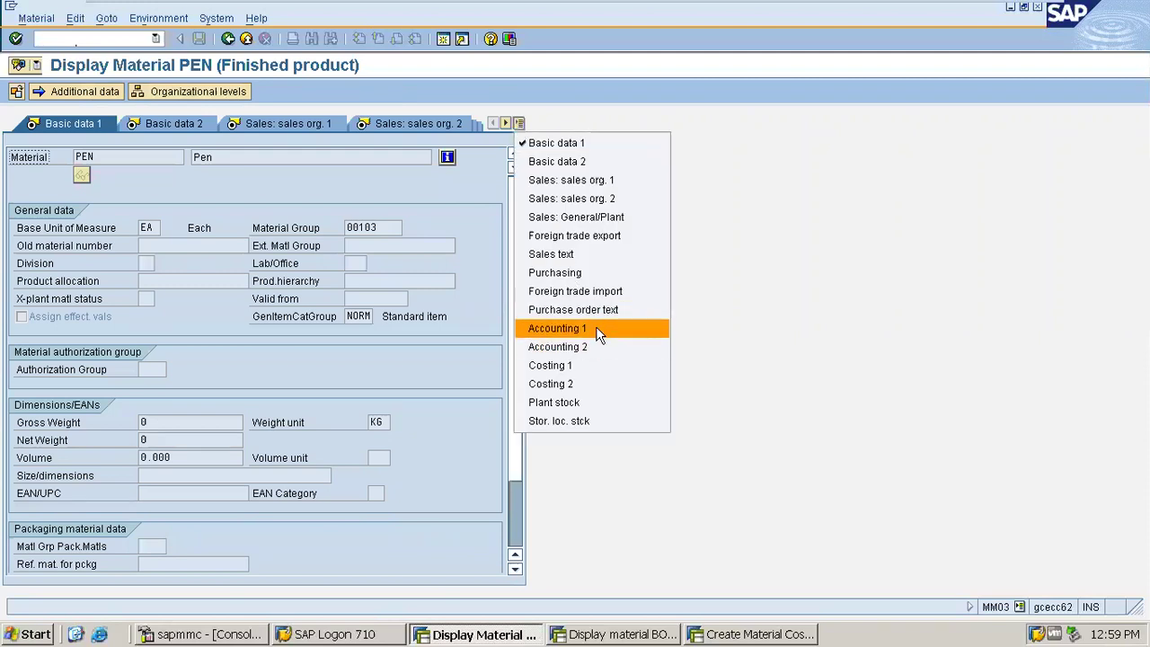
left_click(596, 328)
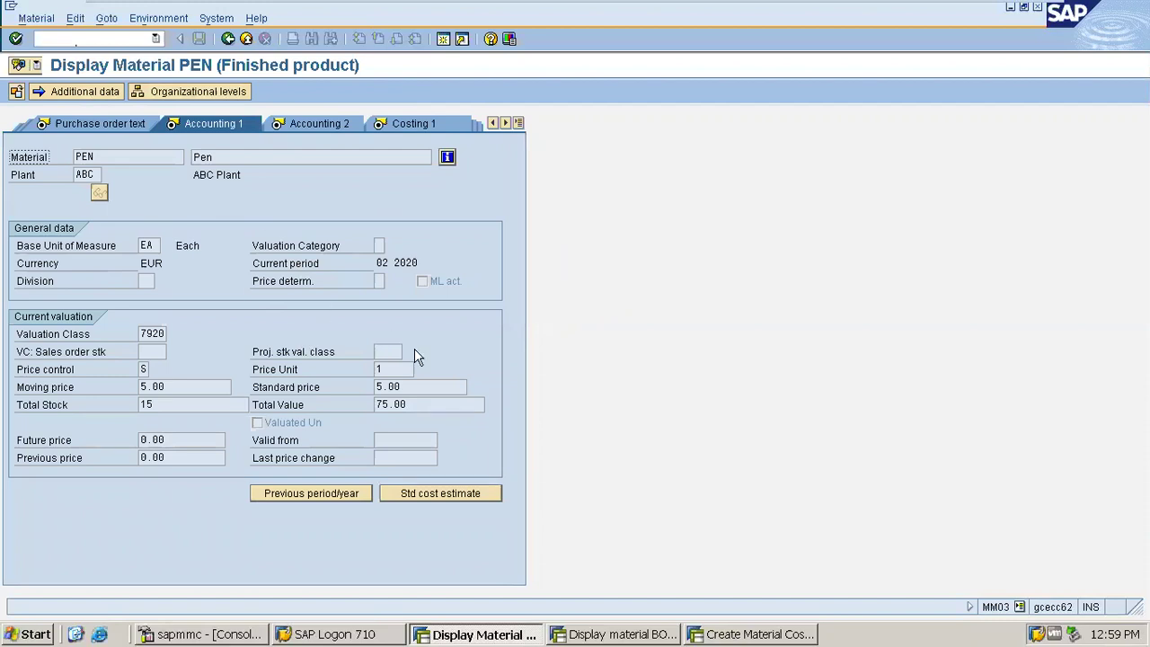
left_click_drag(410, 384, 344, 383)
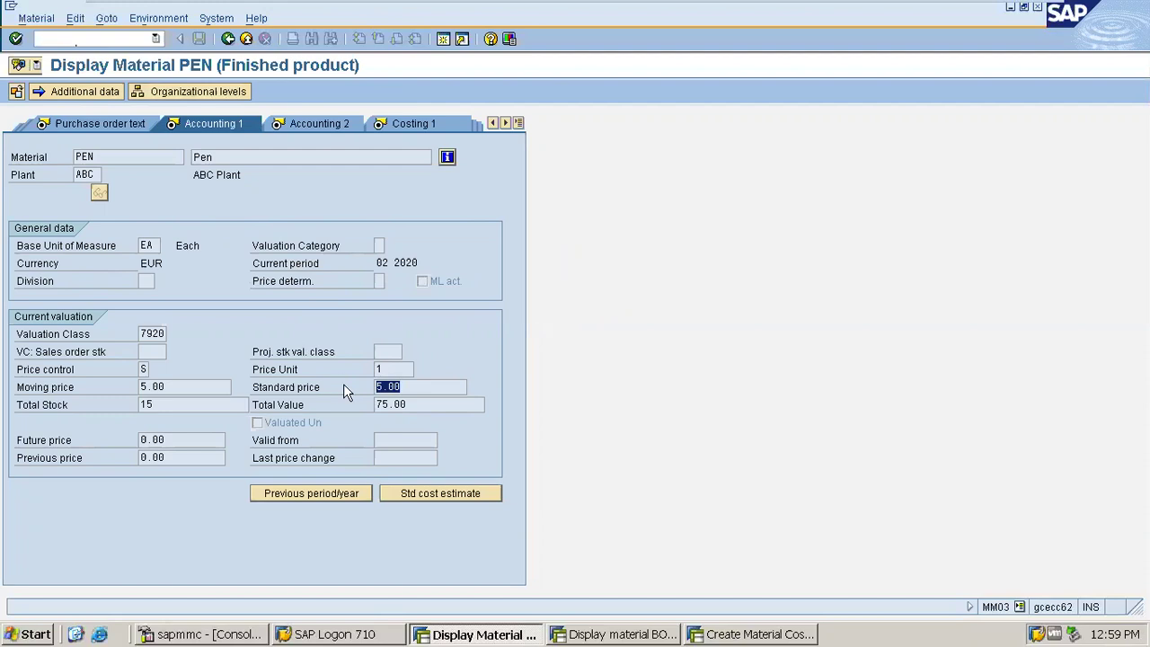
- Review PEN's Accounting 2, Costing 1 and Costing 2 views, checking the costing lot size and the standard price
left_click(330, 124)
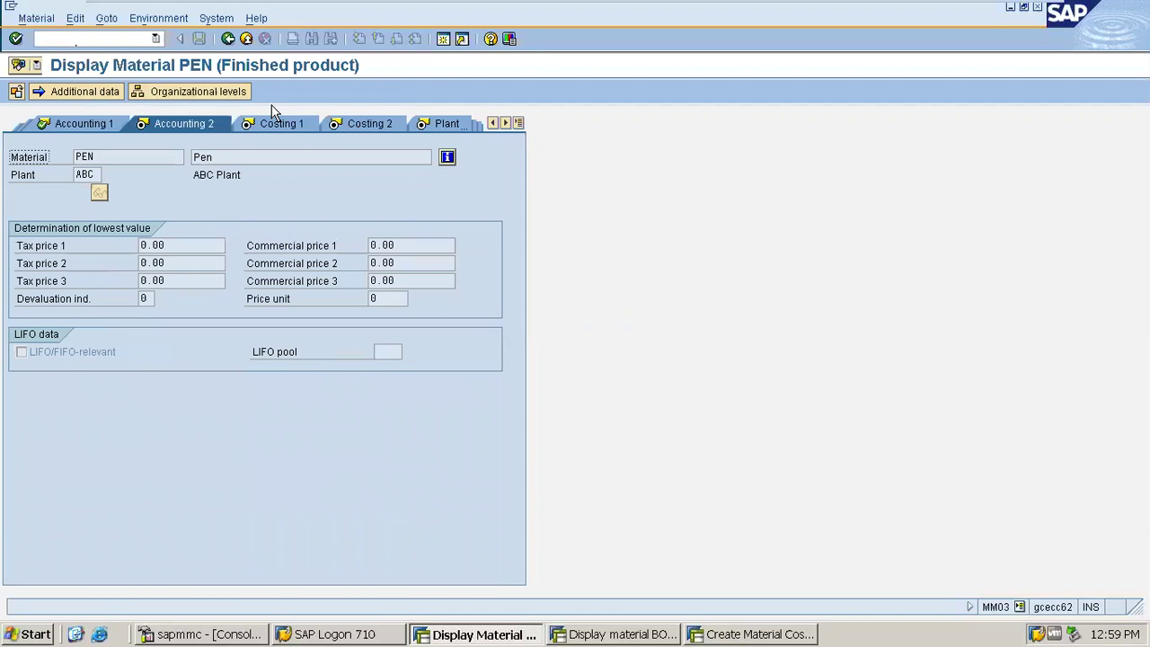
left_click(275, 129)
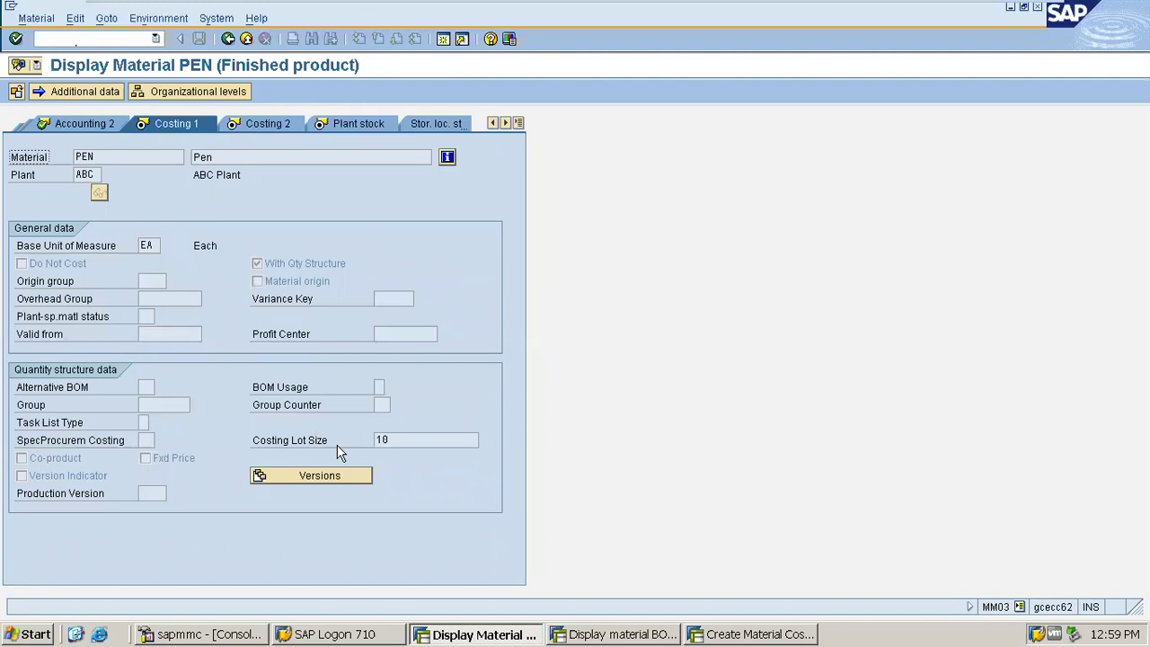
left_click_drag(390, 440, 365, 449)
left_click(293, 127)
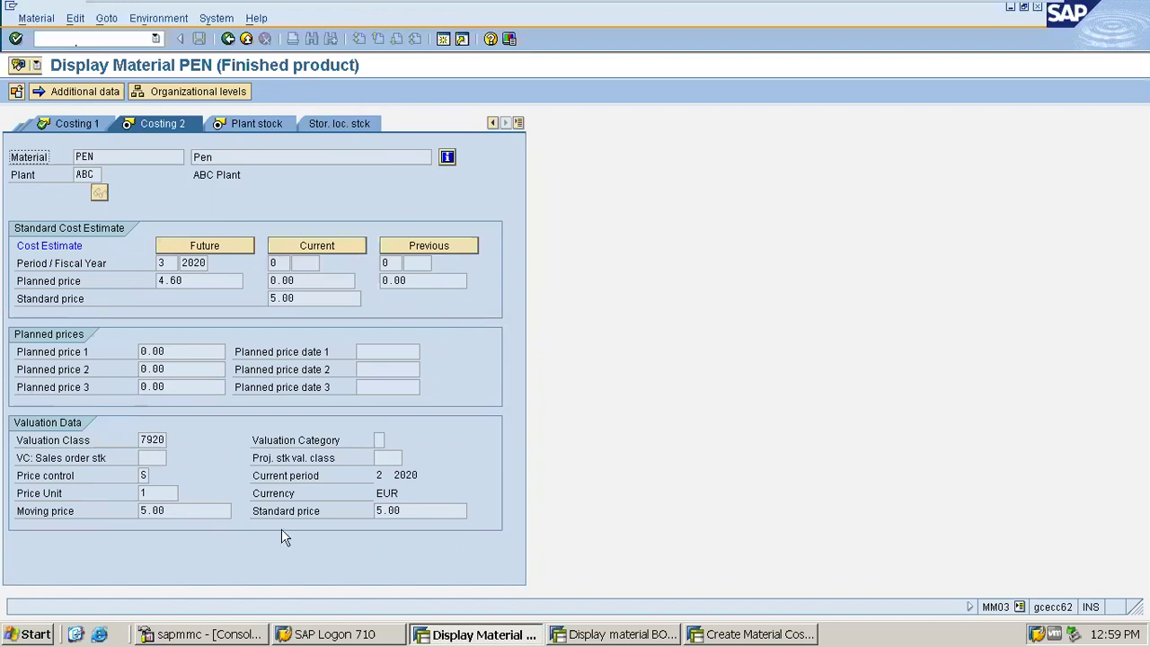
left_click_drag(419, 510, 279, 497)
- Display the production BOM of material PEN in plant ABC with transaction CS03
left_click(107, 36)
type("/ncs03")
key("Return")
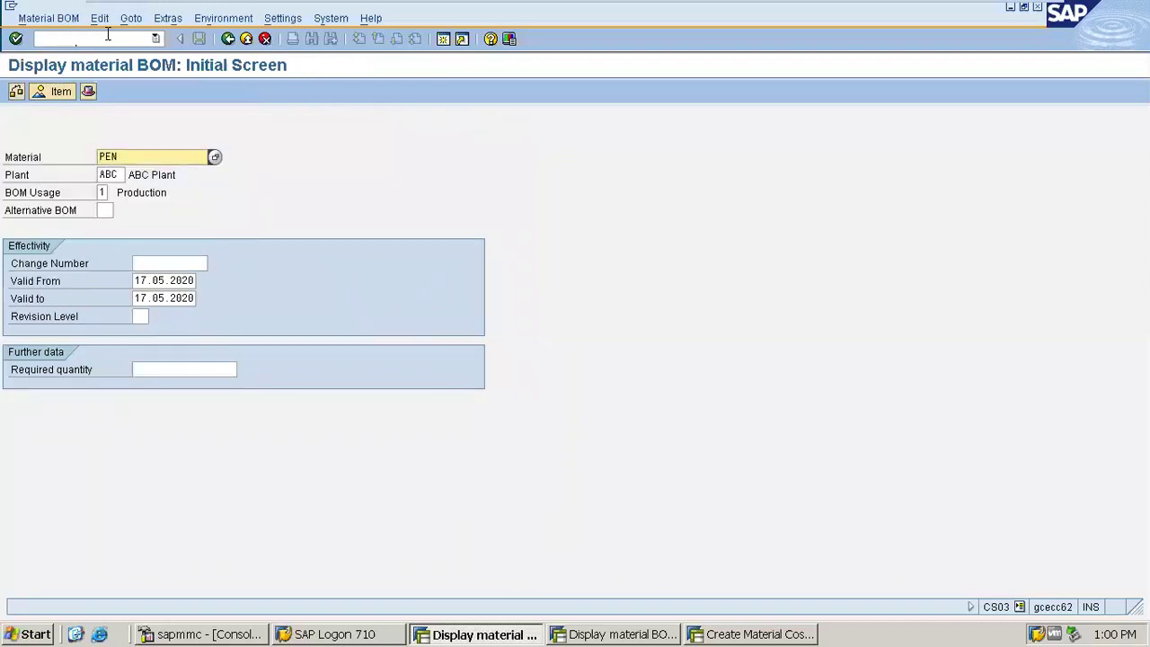
key("Return")
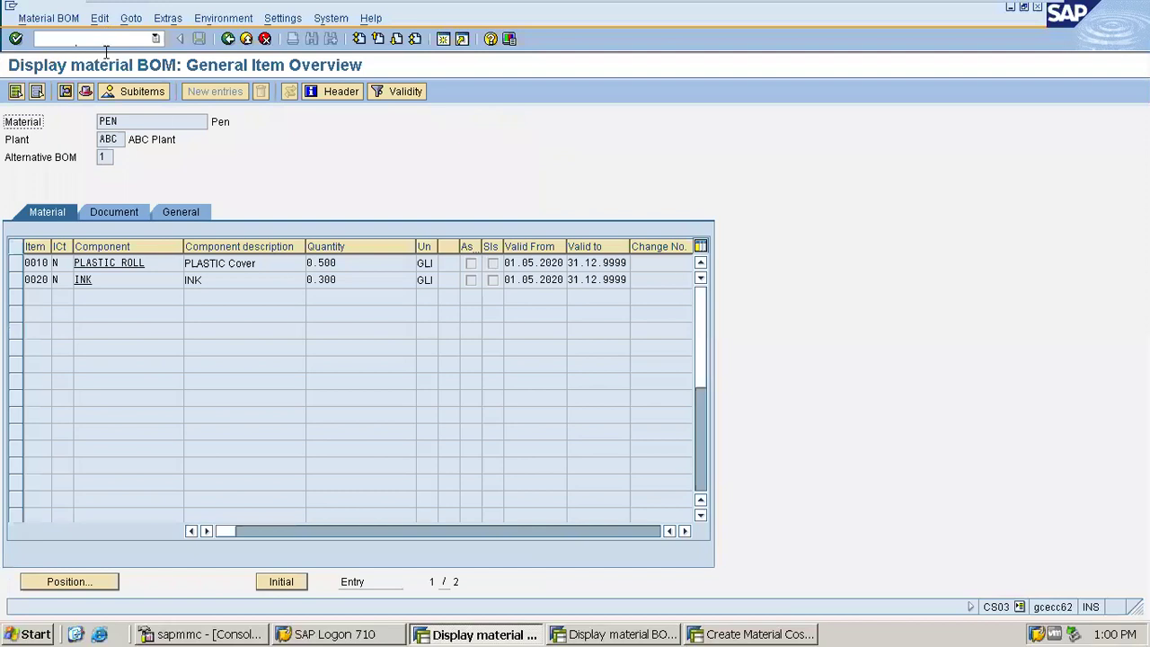
- Examine the PEN BOM's components PLASTIC ROLL and INK and the quantity of PLASTIC ROLL
left_click_drag(149, 120, 76, 121)
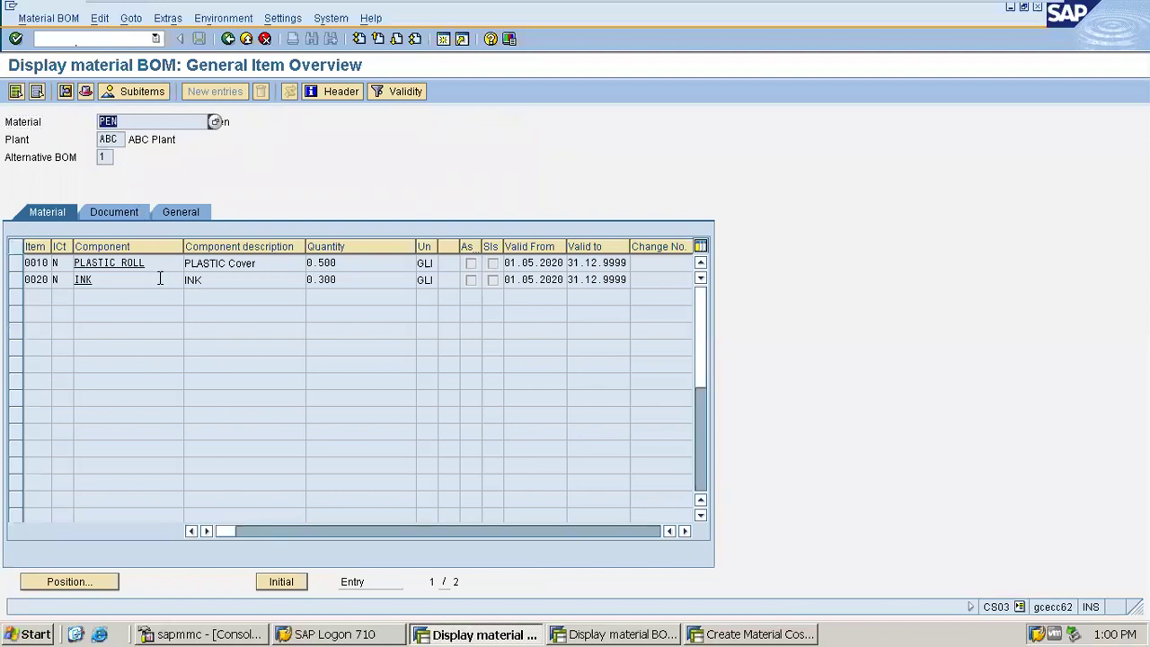
left_click_drag(142, 271, 77, 274)
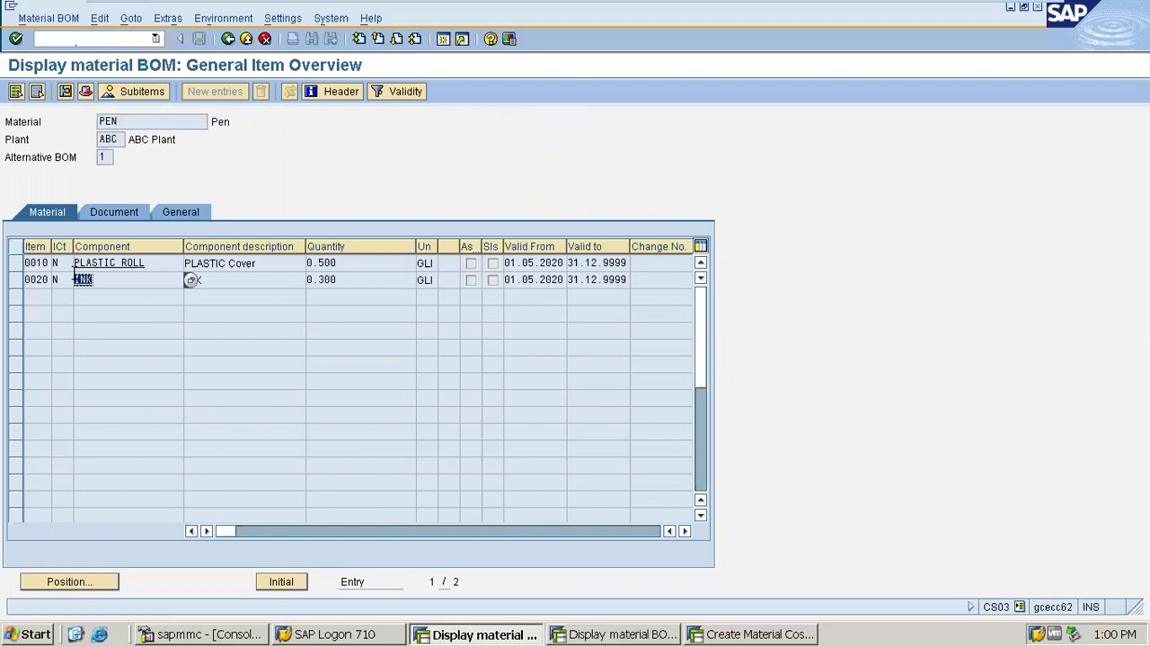
left_click_drag(146, 260, 12, 261)
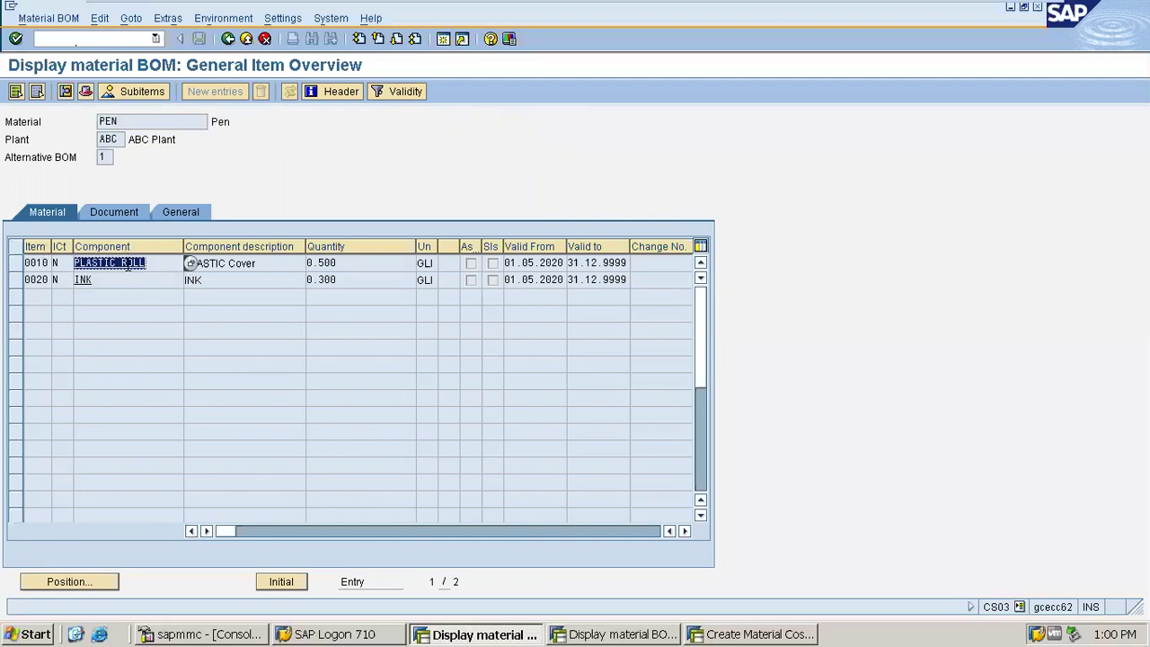
left_click(76, 283)
double_click(77, 283)
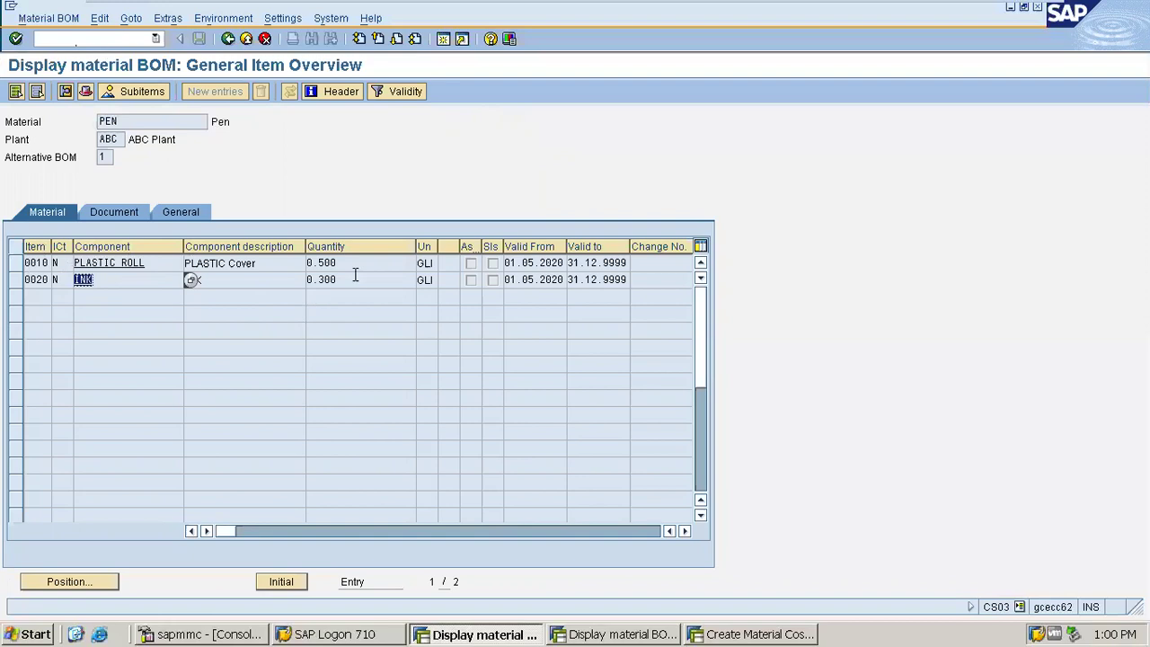
left_click_drag(372, 261, 269, 260)
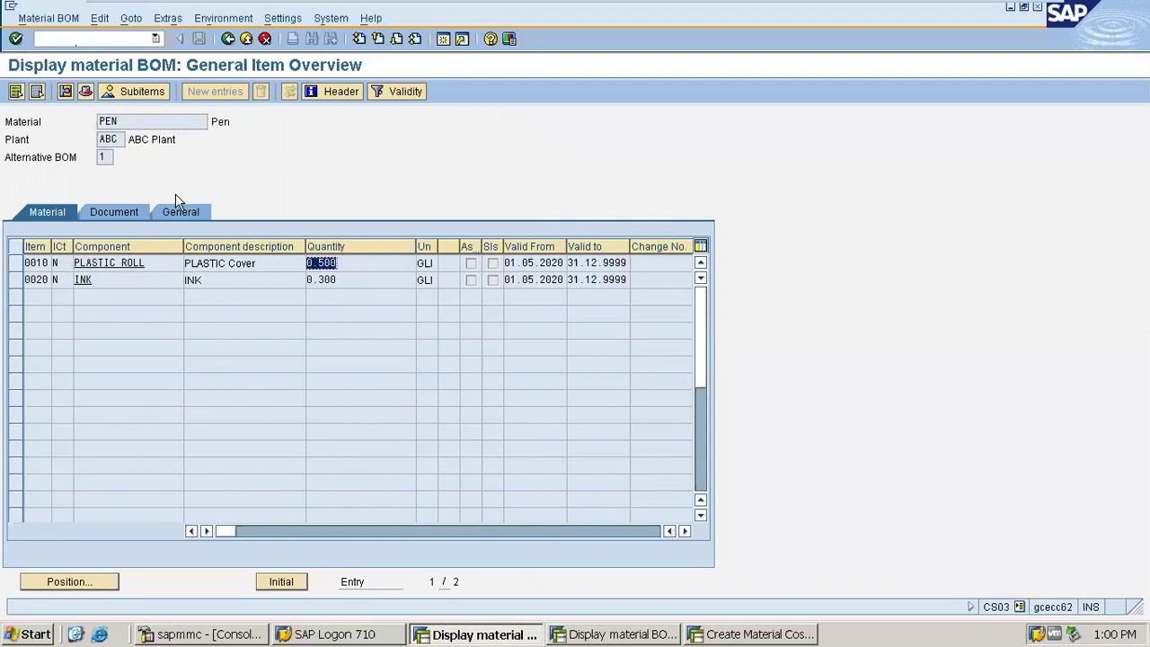
- Check the base quantity in the PEN BOM header and return to the general item overview
left_click(86, 92)
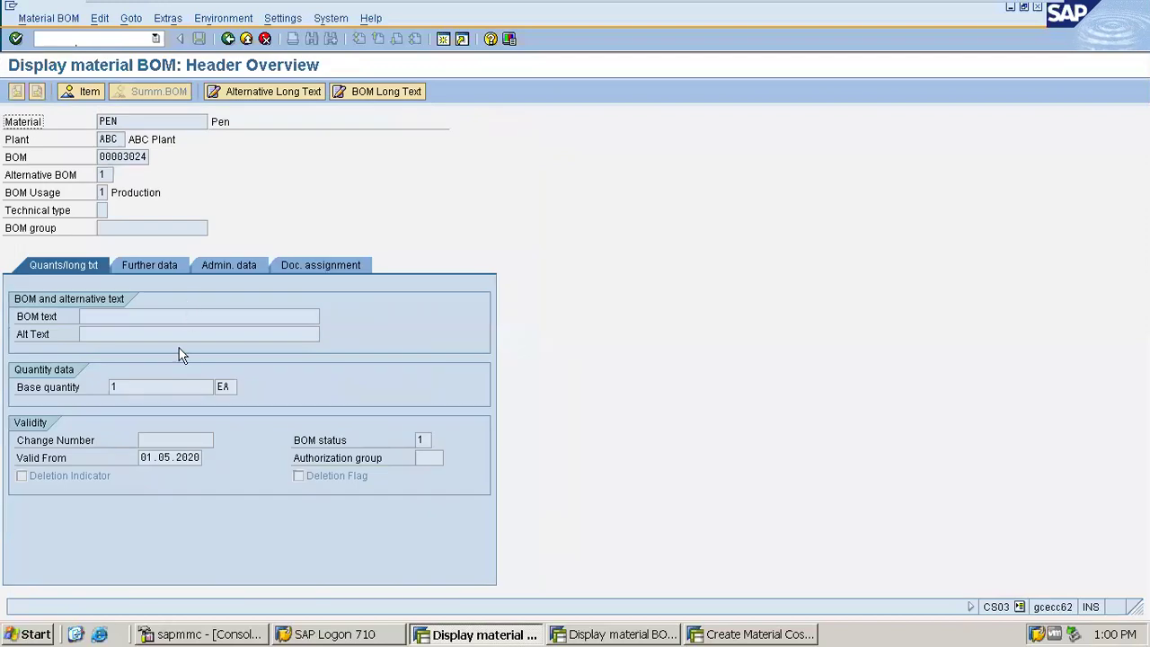
left_click_drag(129, 389, 106, 390)
left_click(228, 39)
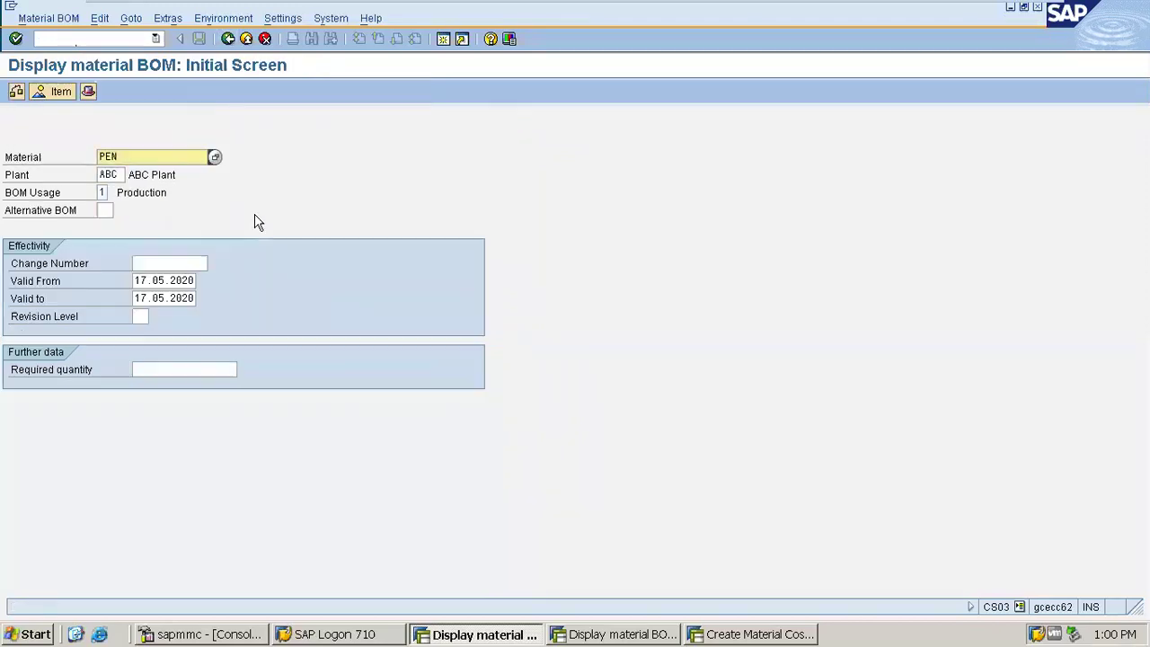
key("Return")
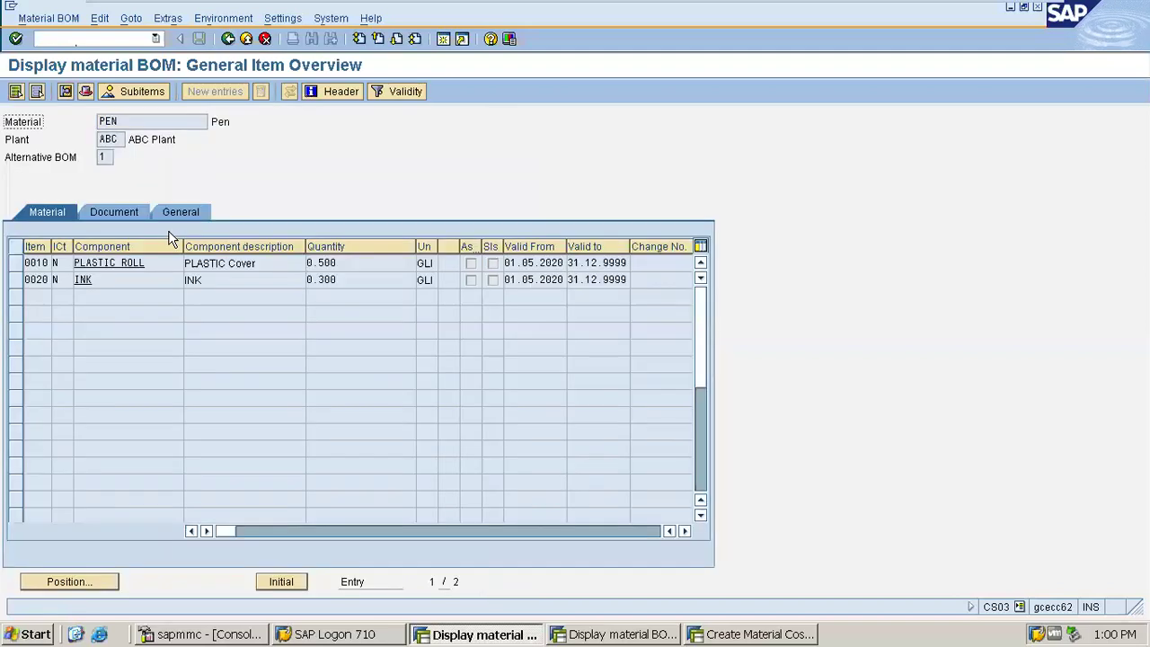
- Review the component quantities of PLASTIC ROLL and INK in the BOM item overview
left_click_drag(353, 267, 295, 270)
left_click_drag(151, 264, 46, 257)
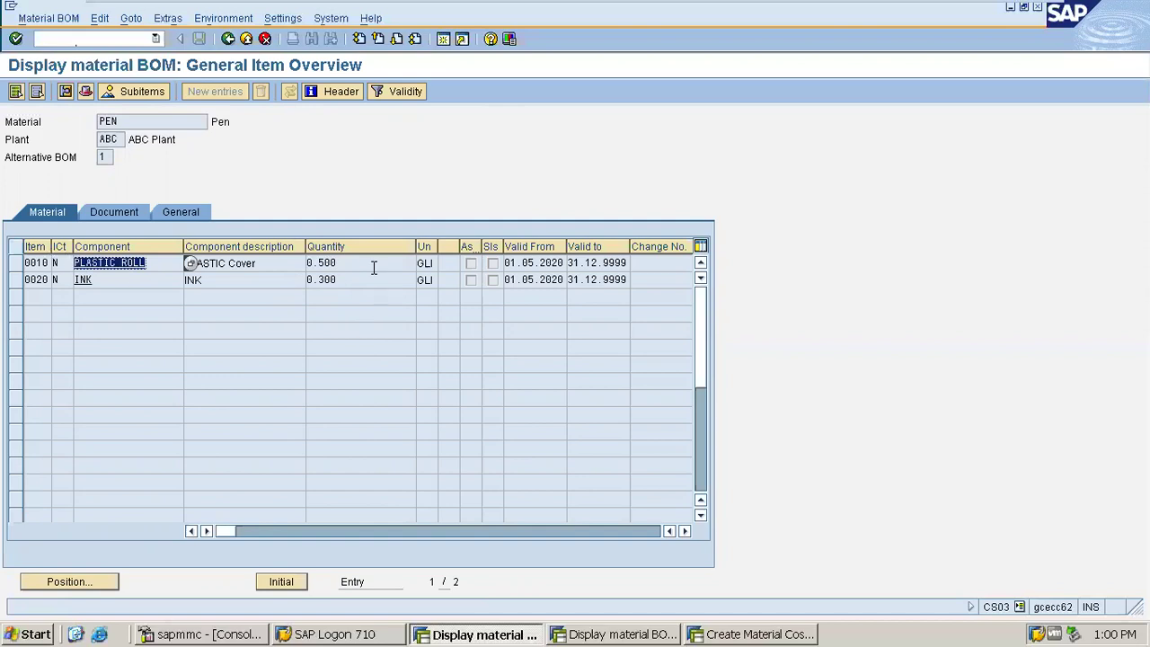
left_click_drag(373, 279, 291, 279)
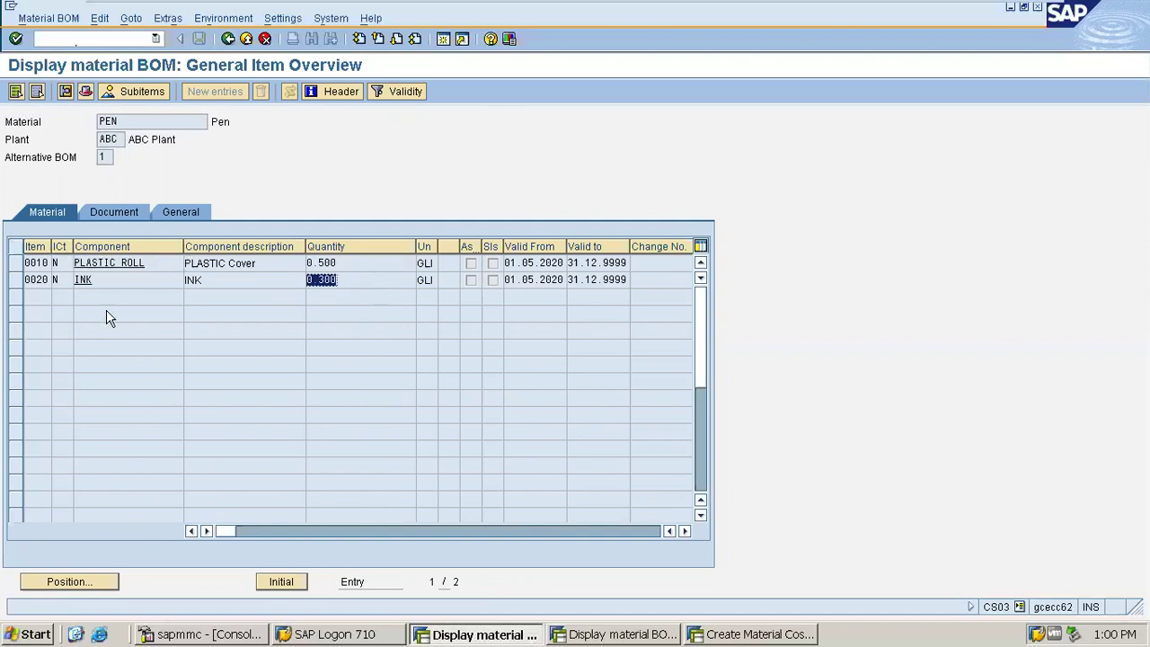
left_click(111, 279)
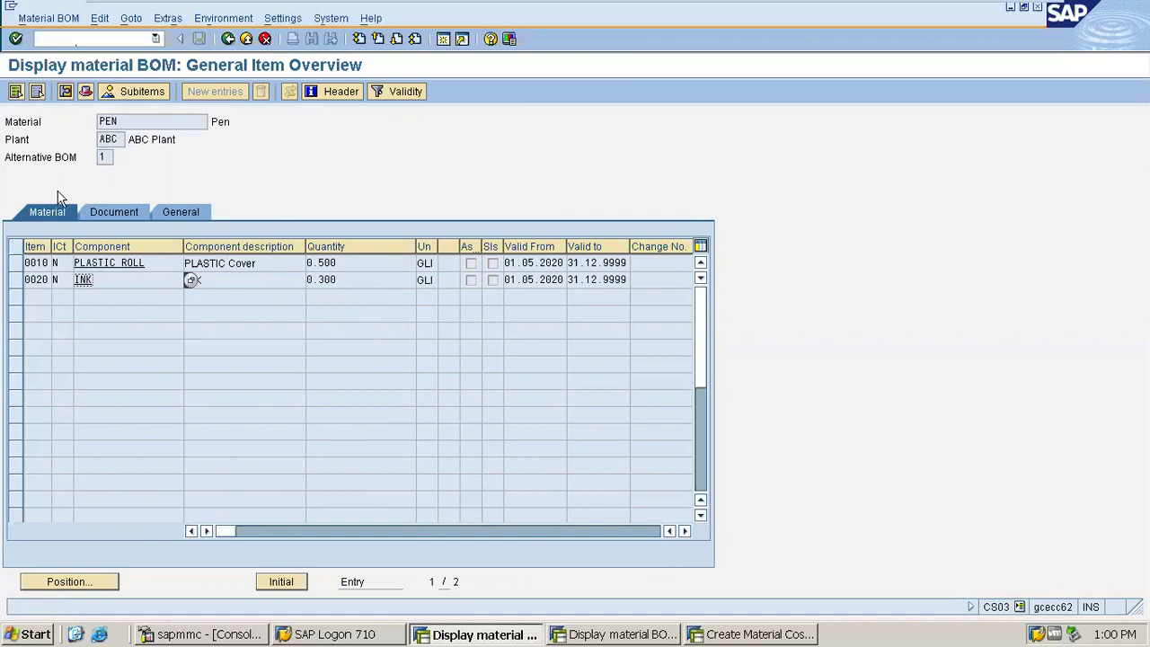
left_click(284, 267)
left_click_drag(284, 267, 144, 110)
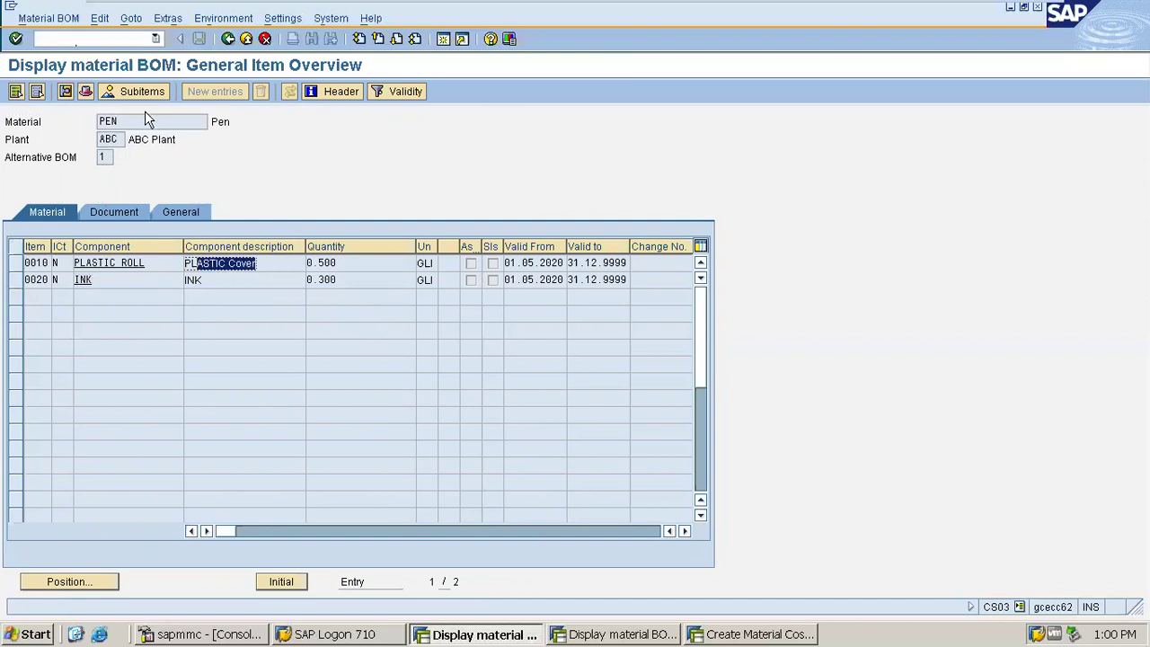
- In the second BOM session, check PLASTIC ROLL's standard price in its Accounting 1 view for plant ABC and return to the BOM
left_click(618, 636)
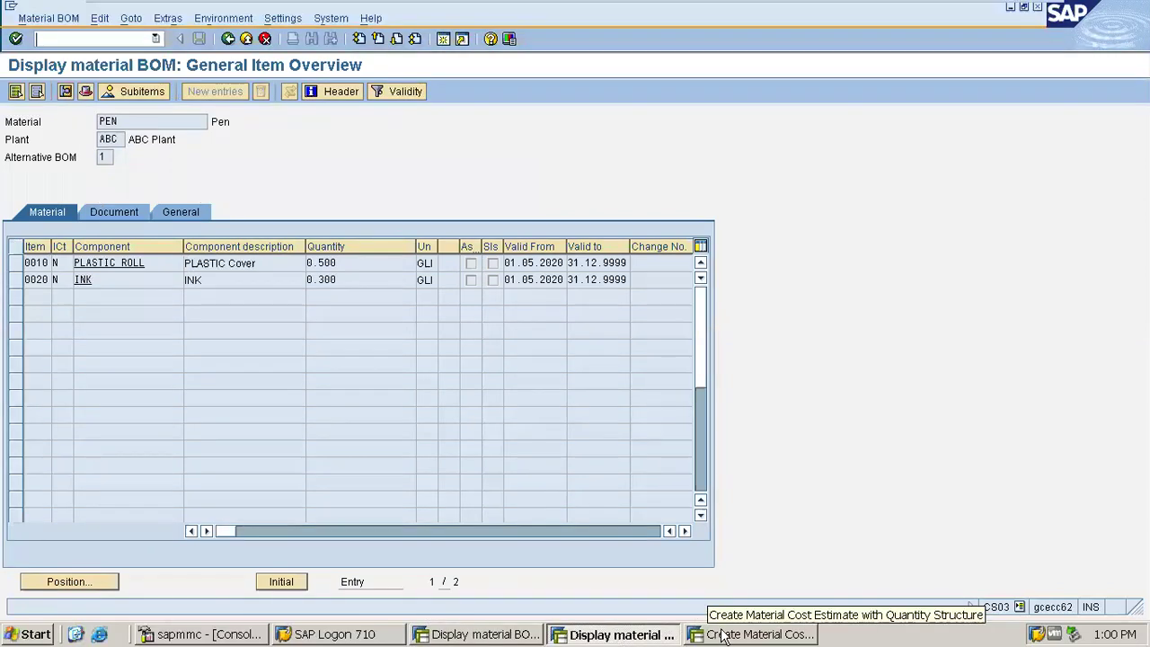
left_click(154, 262)
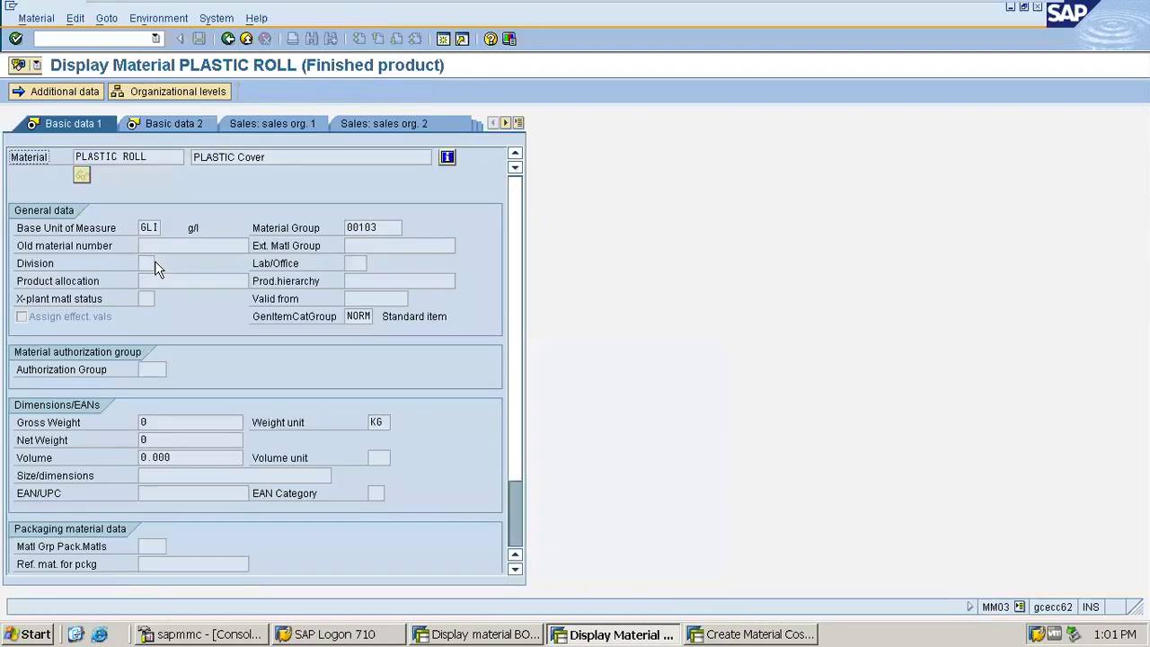
left_click(518, 122)
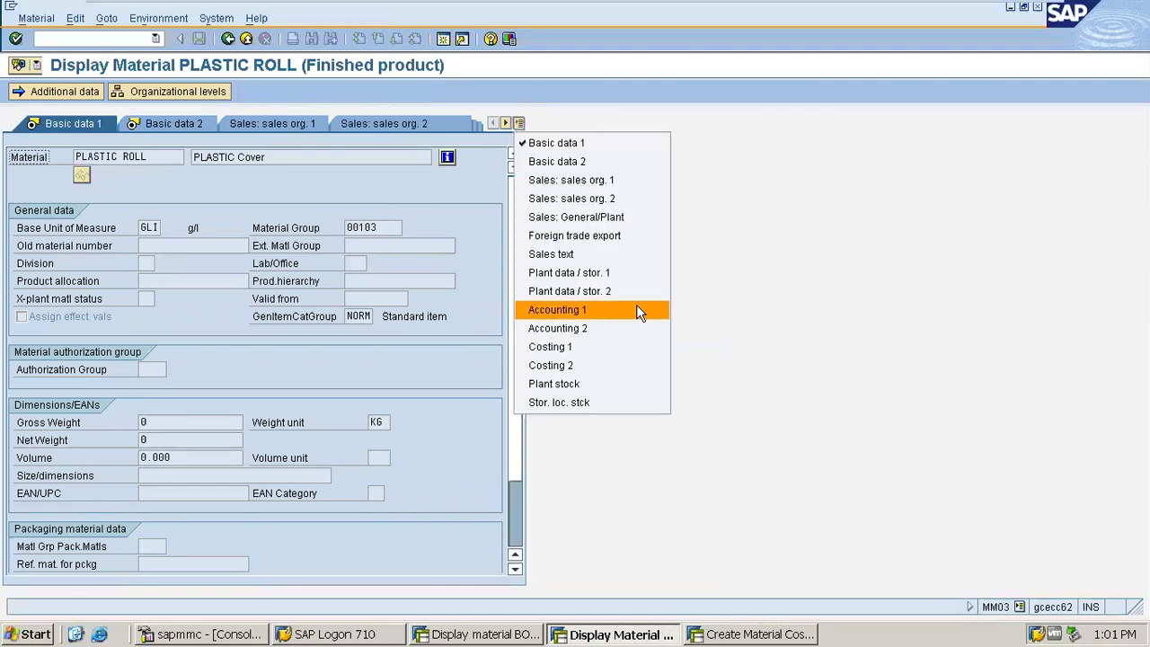
left_click(638, 310)
type("abc")
key("Return")
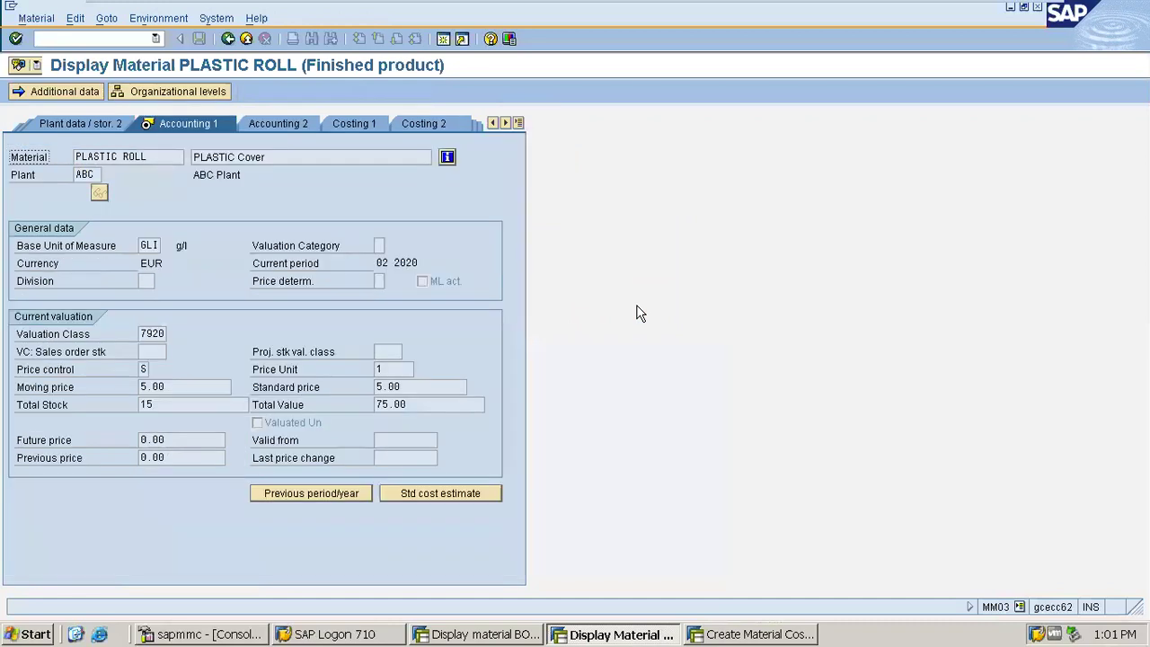
double_click(385, 387)
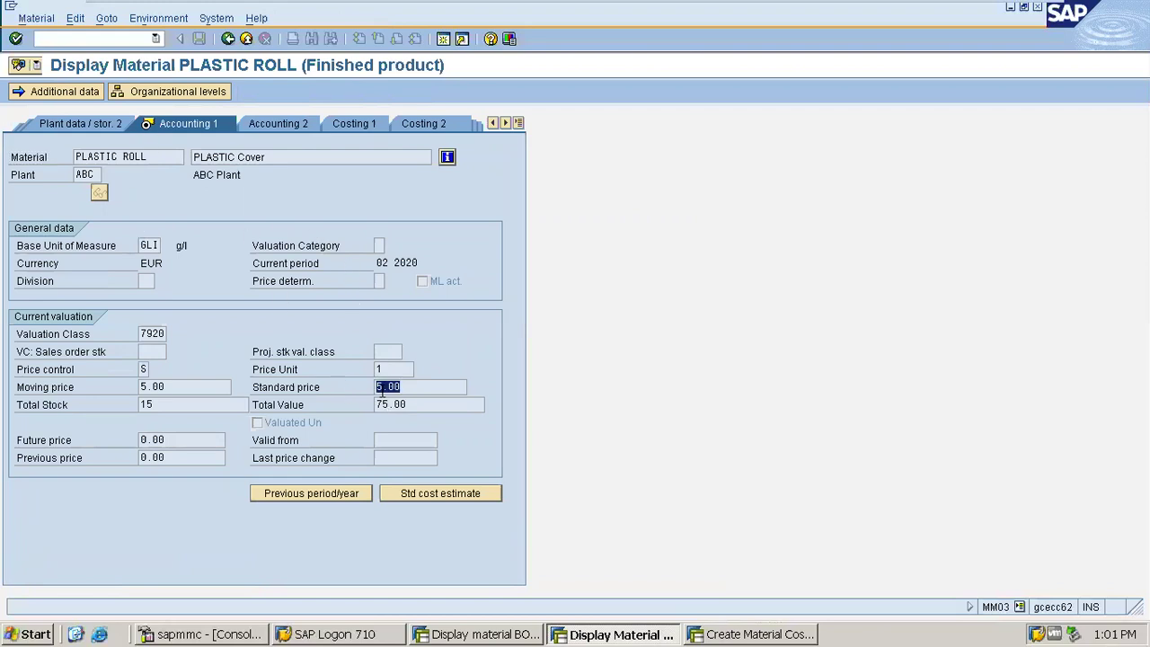
left_click(228, 39)
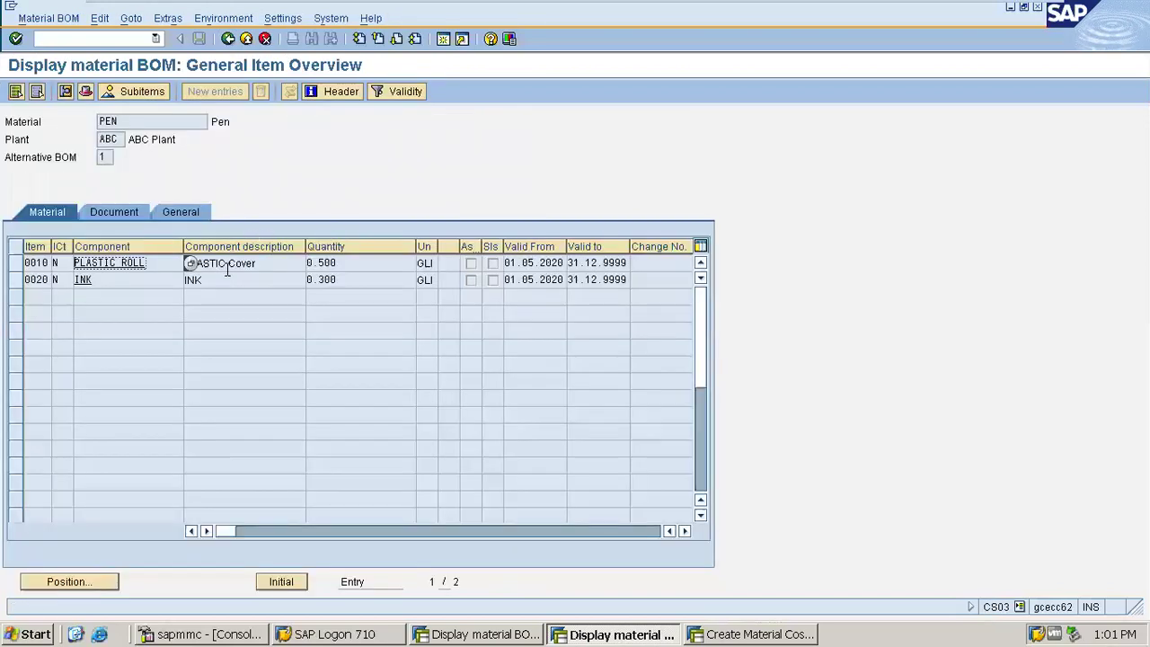
- Open the BOM item details of INK and return to the general item overview
double_click(227, 279)
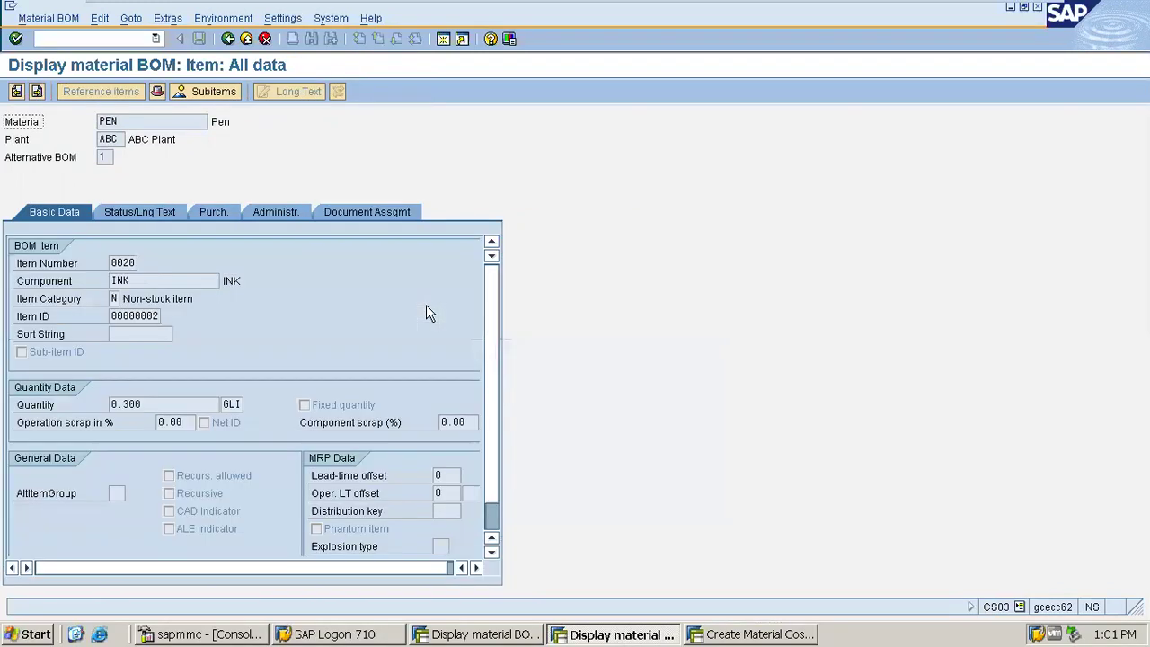
left_click(227, 38)
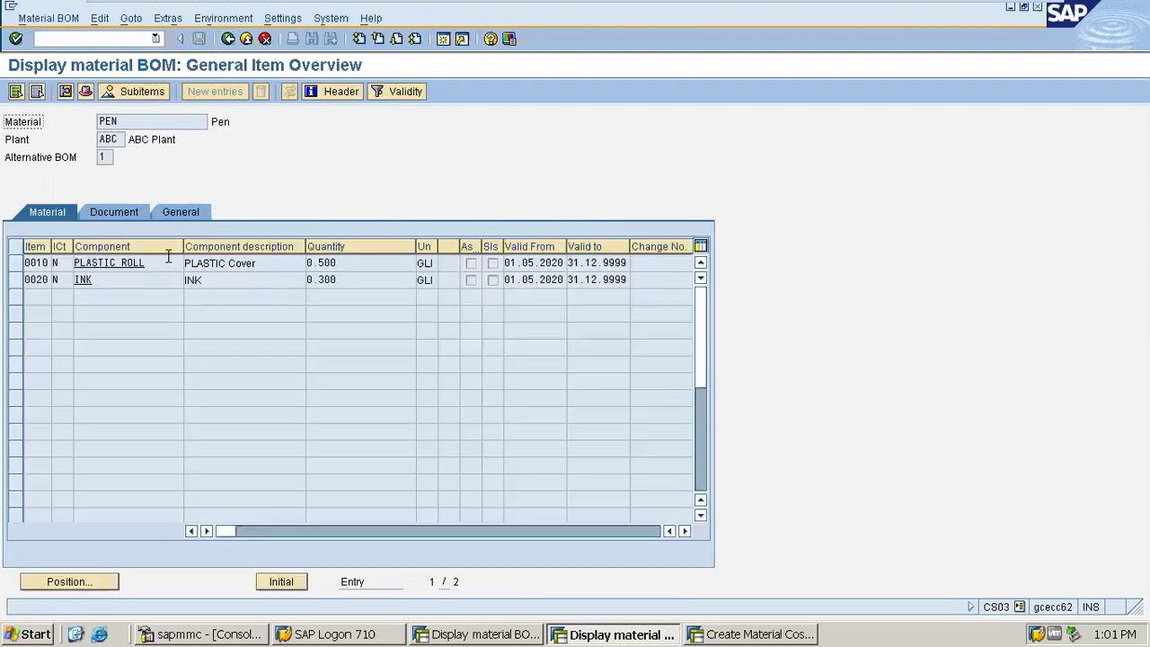
- Check INK's price control and standard price in its Accounting 1 view for plant ABC and return to the PEN BOM
left_click(118, 279)
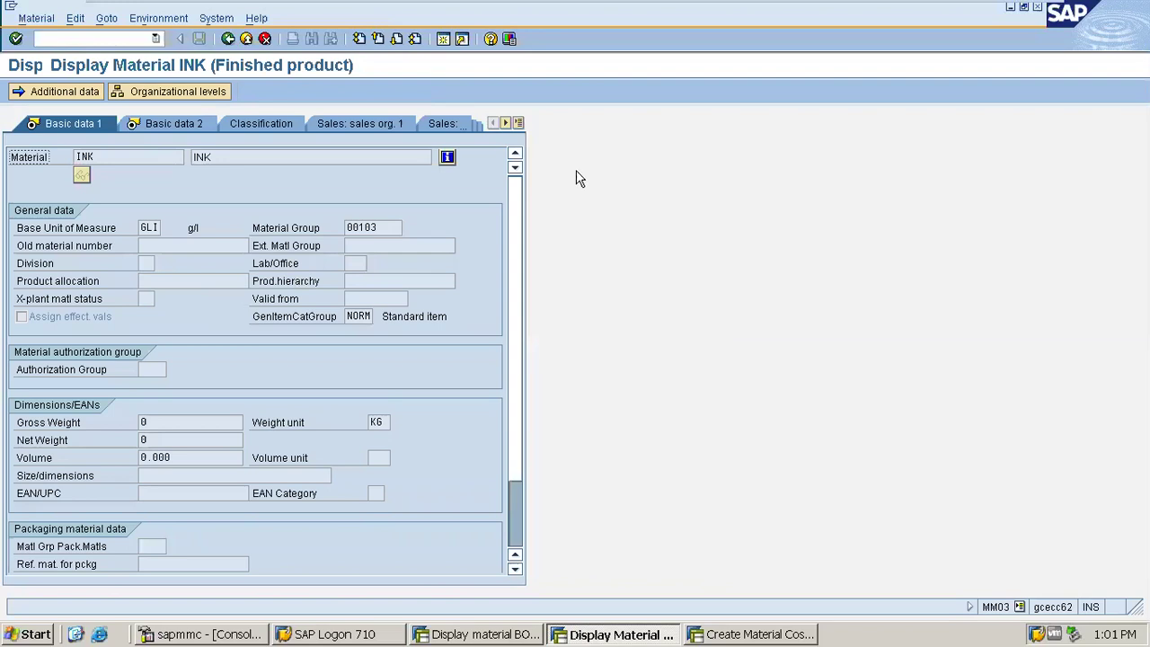
left_click(518, 123)
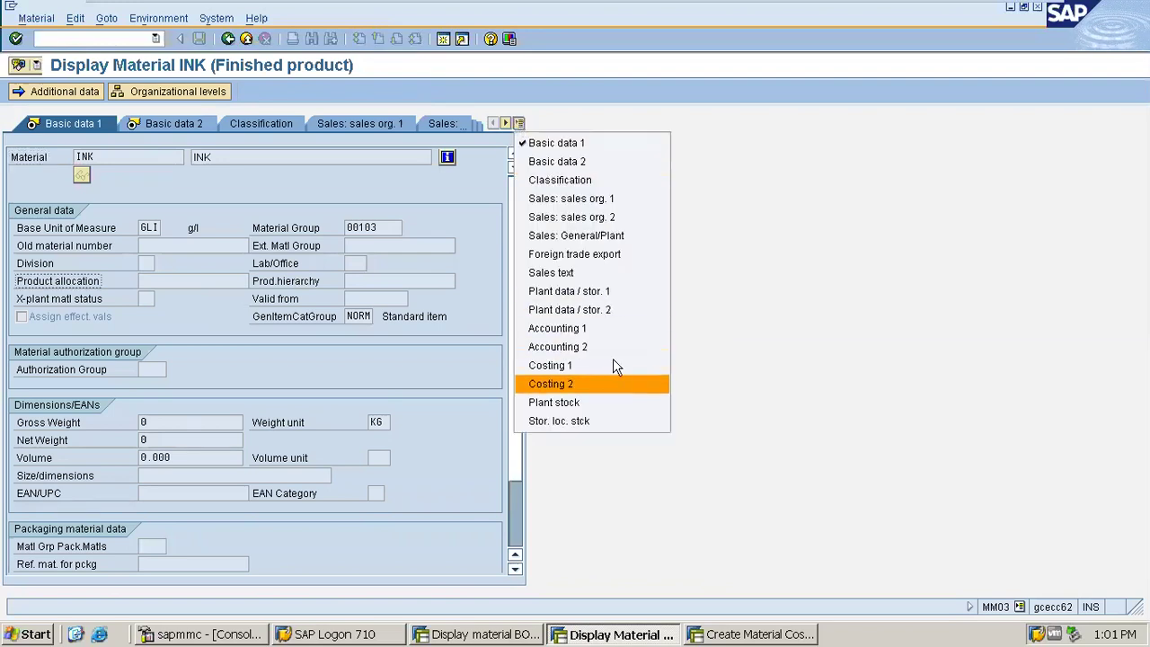
left_click(619, 333)
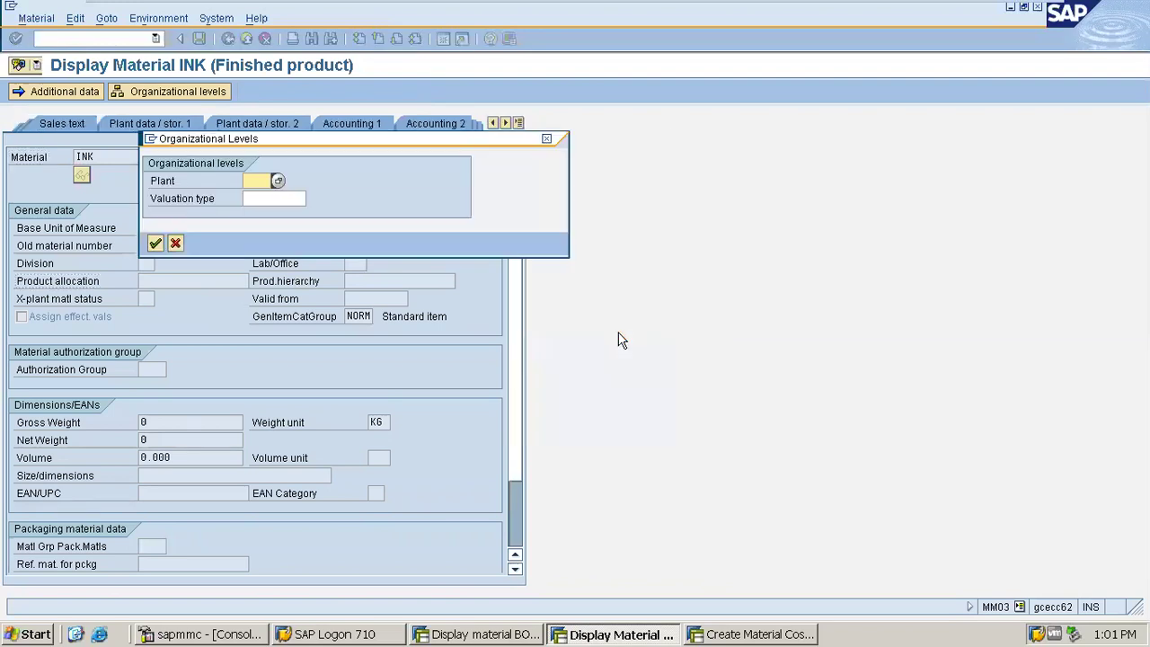
type("ABC")
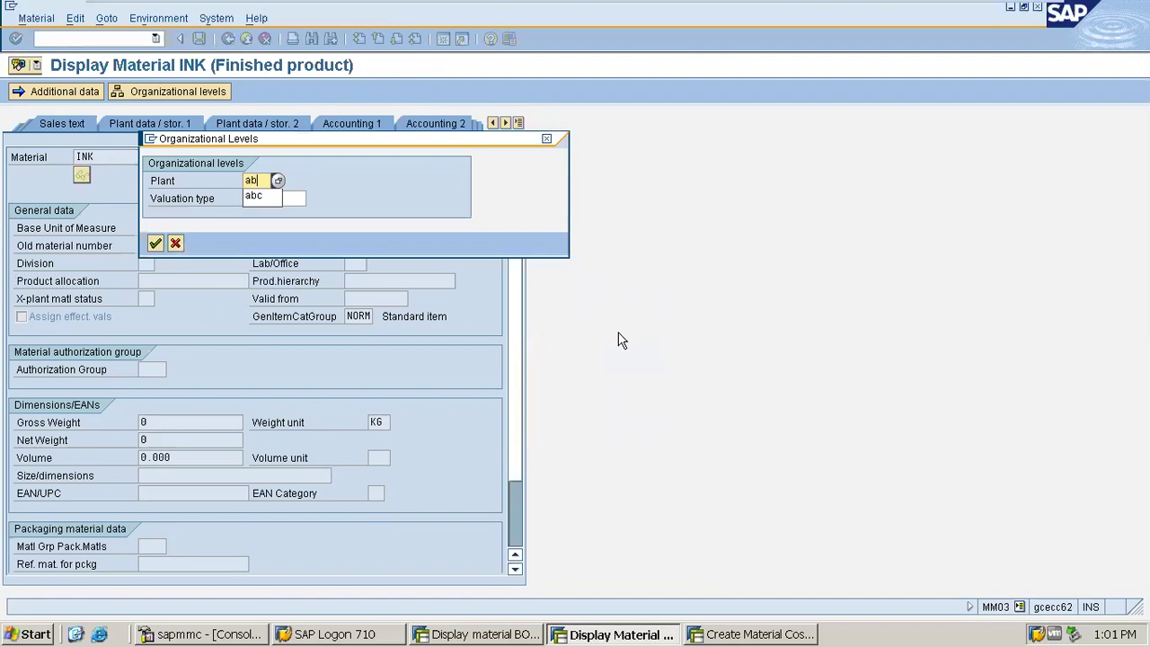
key("Return")
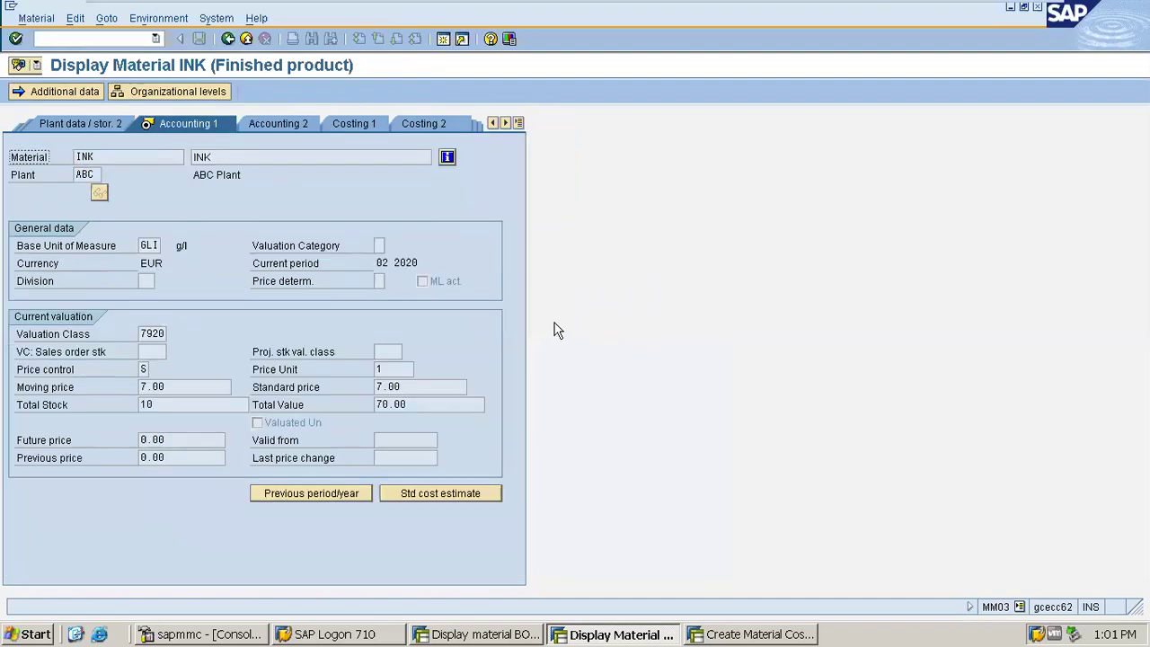
left_click_drag(451, 391, 337, 394)
left_click(143, 369)
left_click_drag(400, 387, 368, 387)
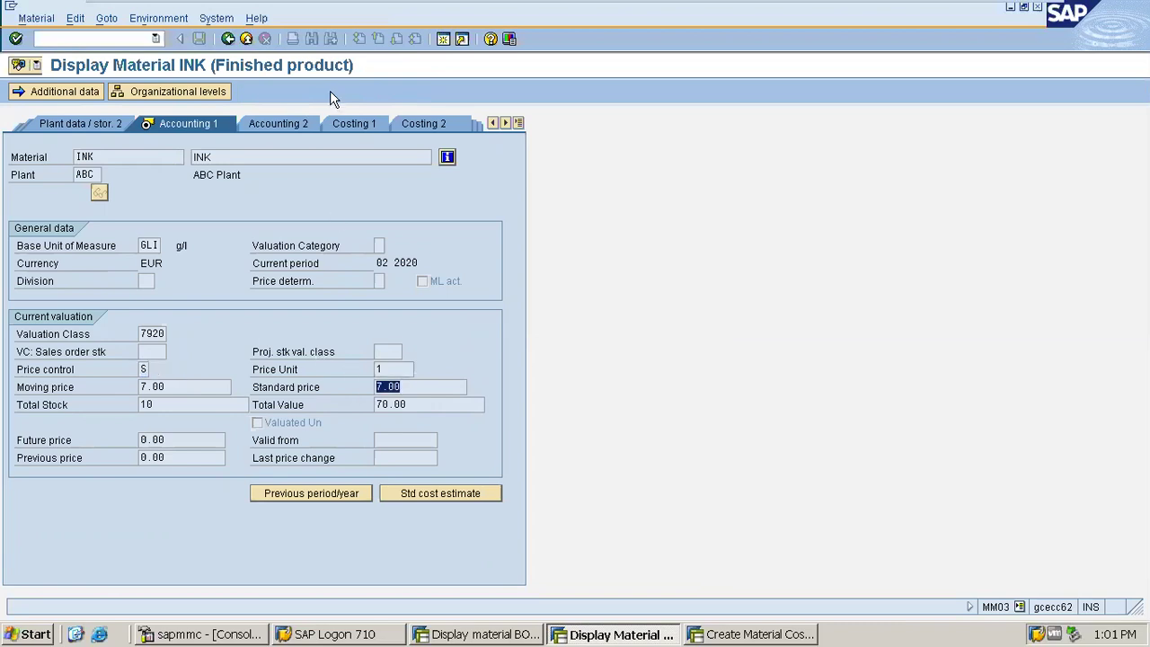
left_click(228, 38)
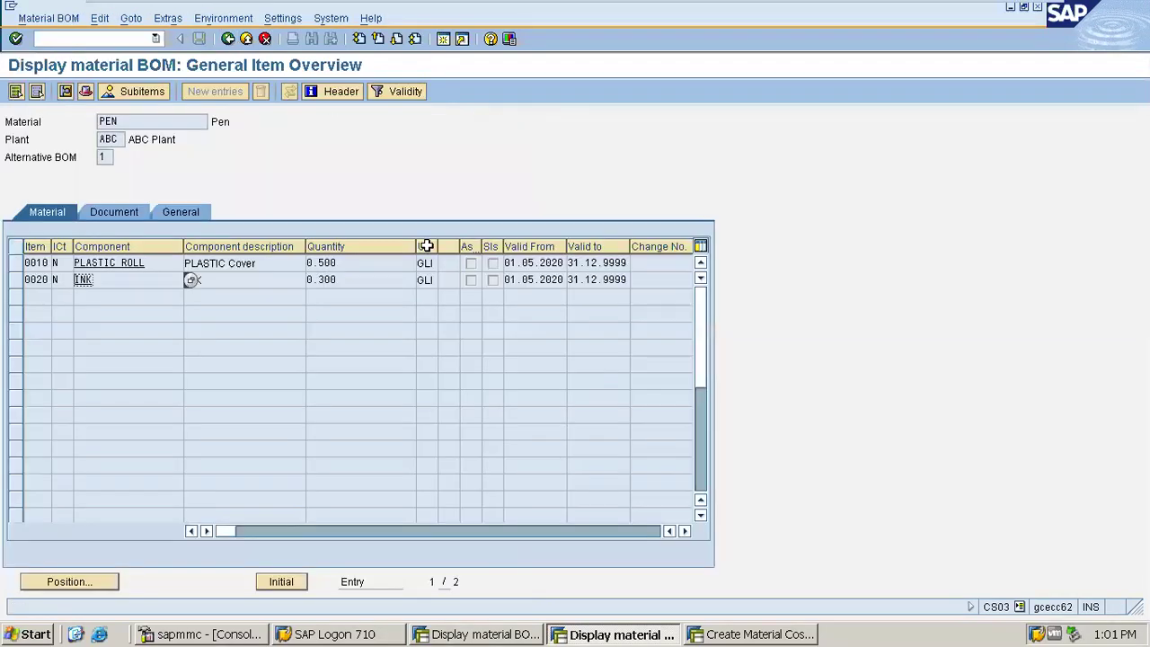
- Open the material master of PEN from the BOM and display its Accounting 1 view for plant ABC
left_click(167, 119)
double_click(166, 119)
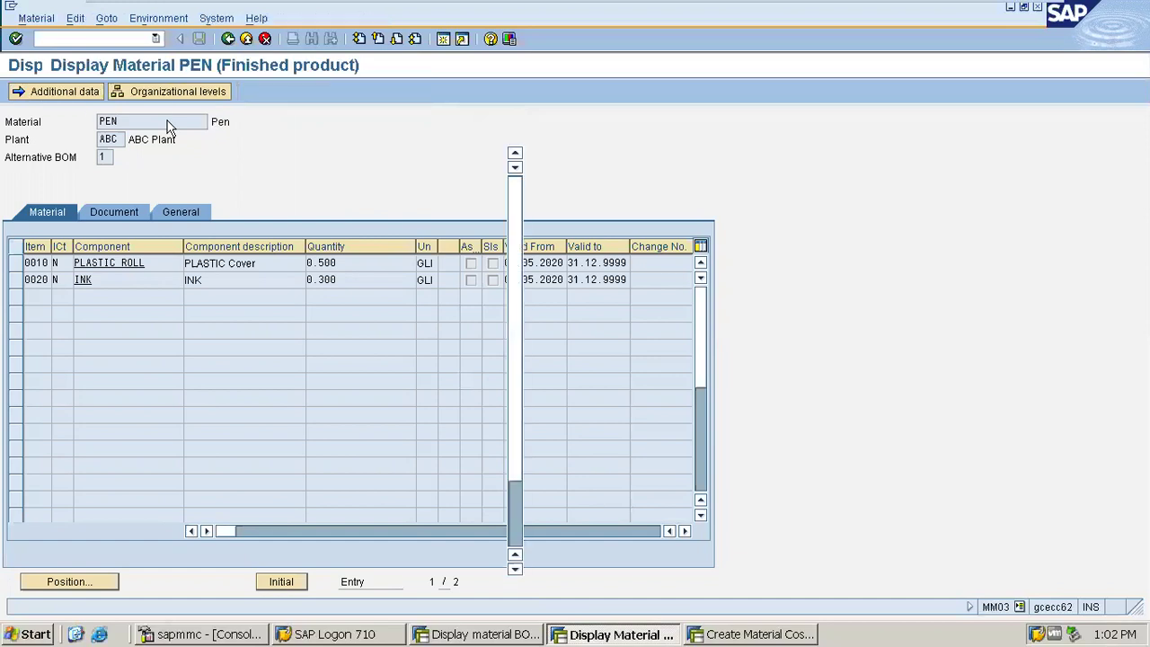
left_click(518, 124)
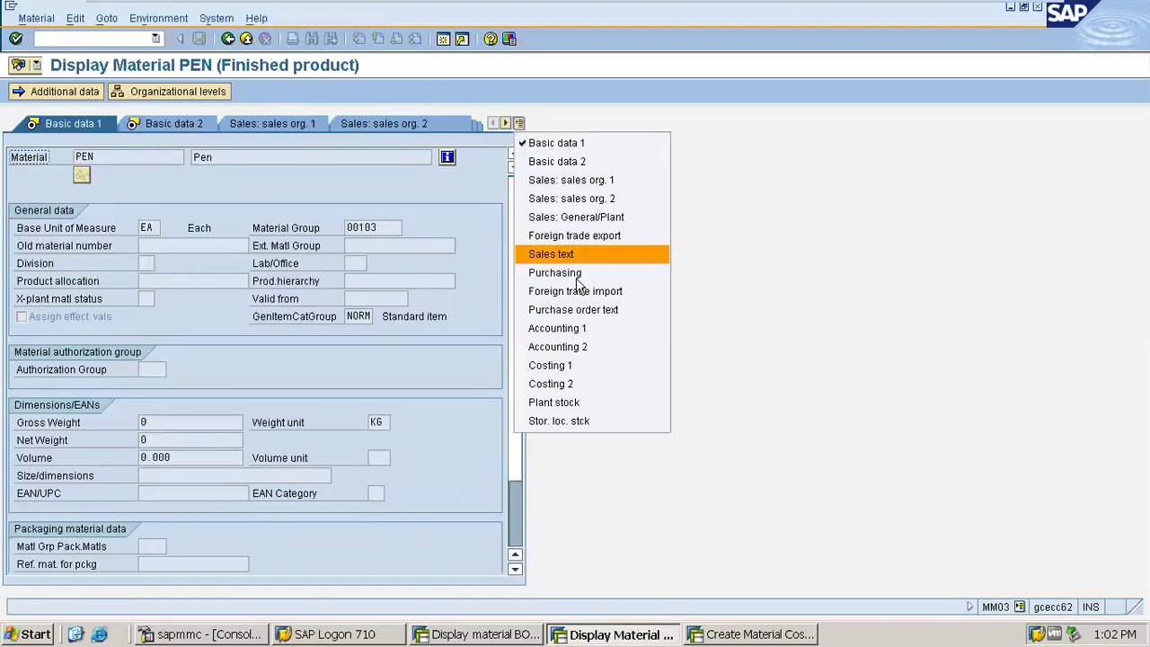
left_click(616, 330)
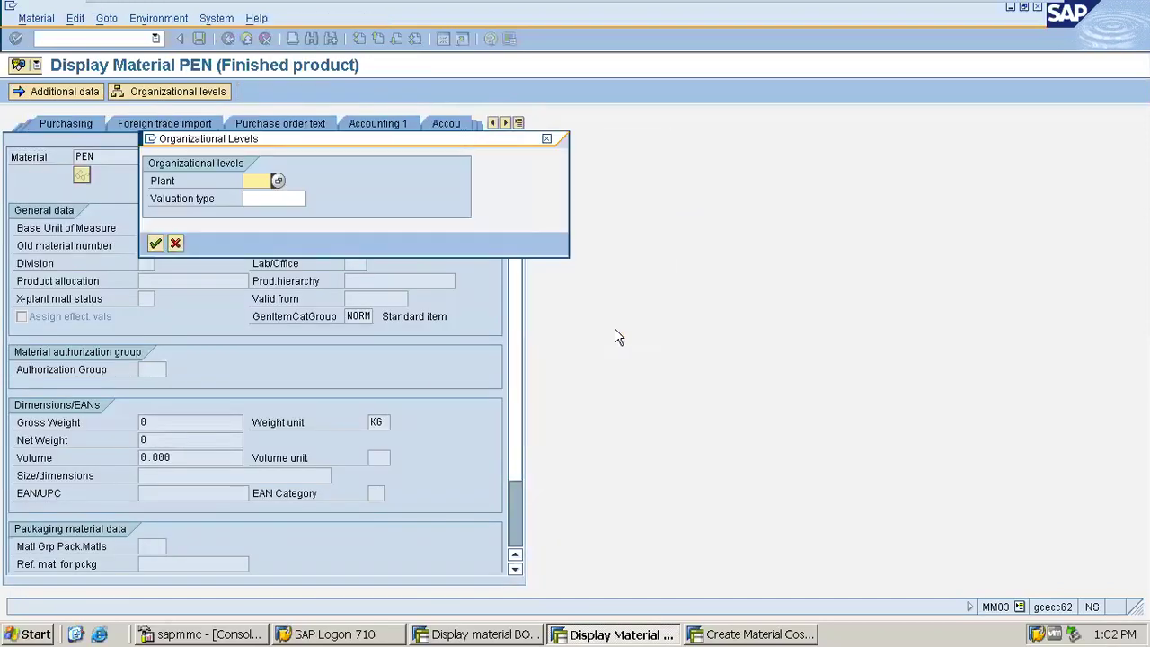
type("abc")
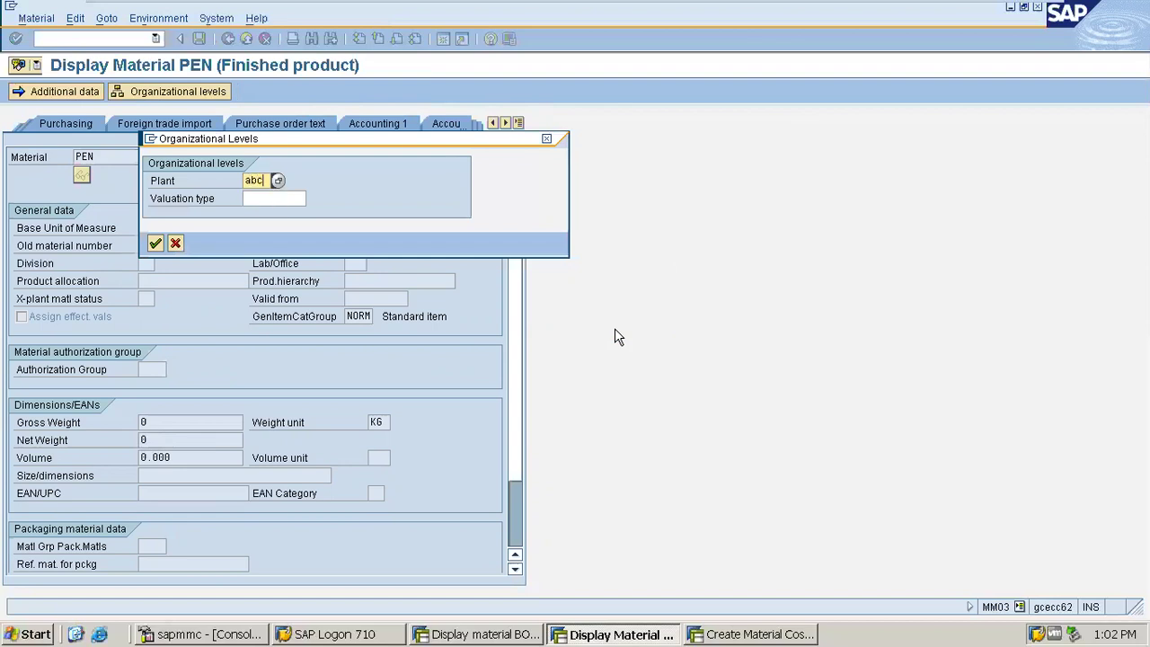
key("Return")
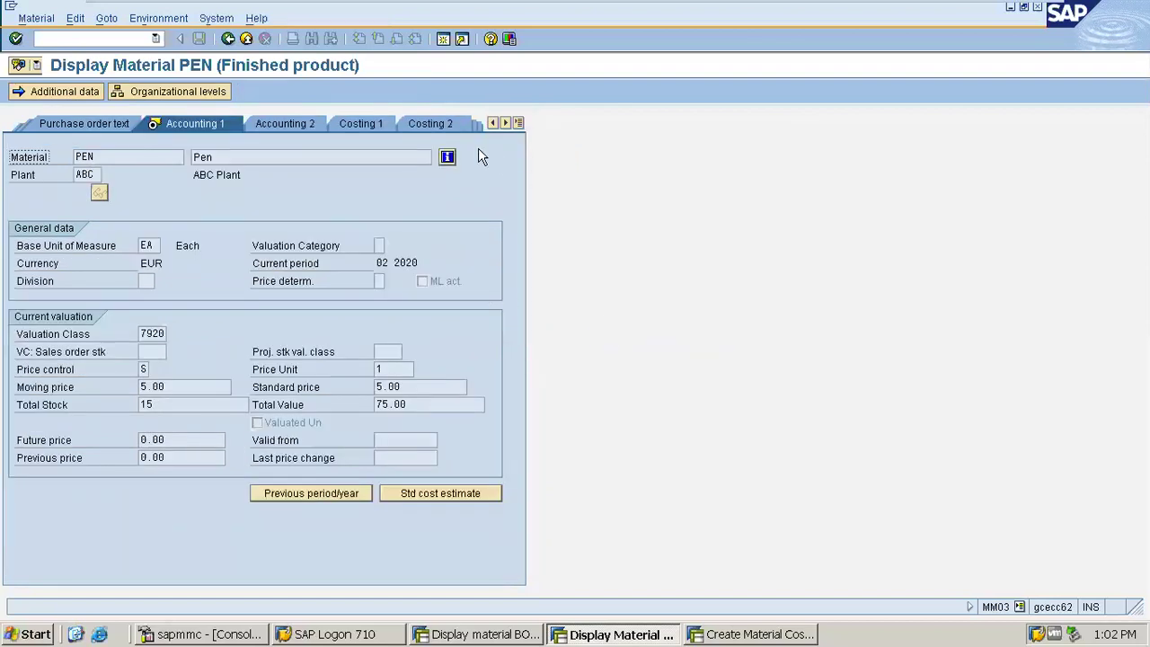
- View PEN's Accounting 2 data and its storage location stock for plant ABC and storage location ABC
left_click(308, 124)
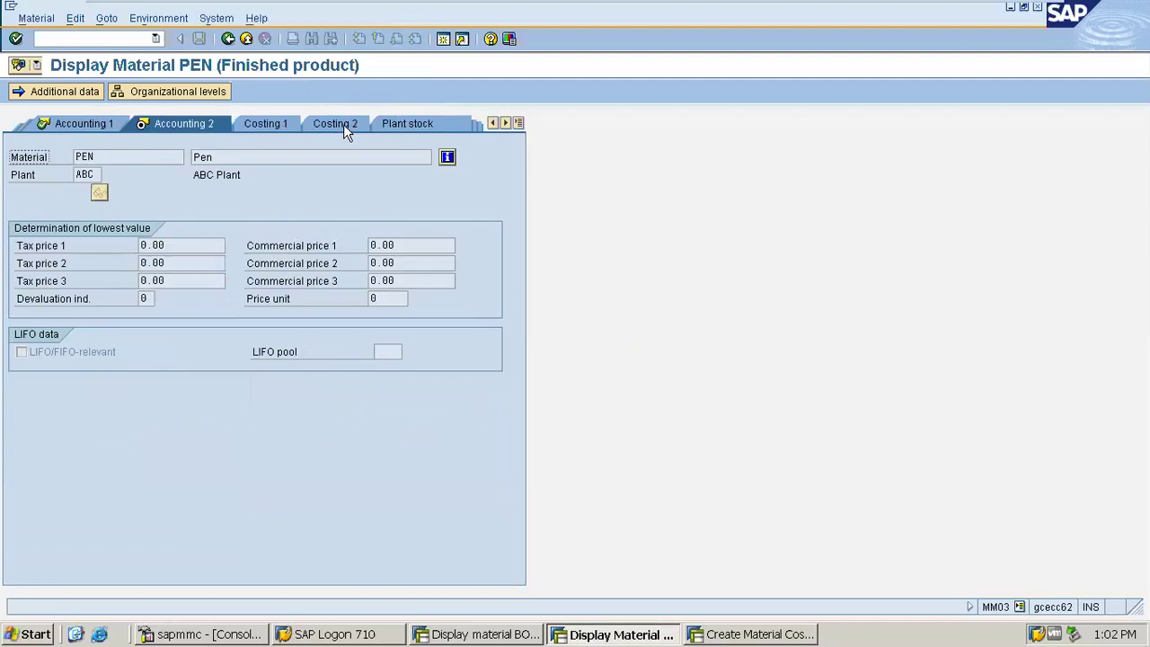
left_click(328, 122)
left_click(327, 122)
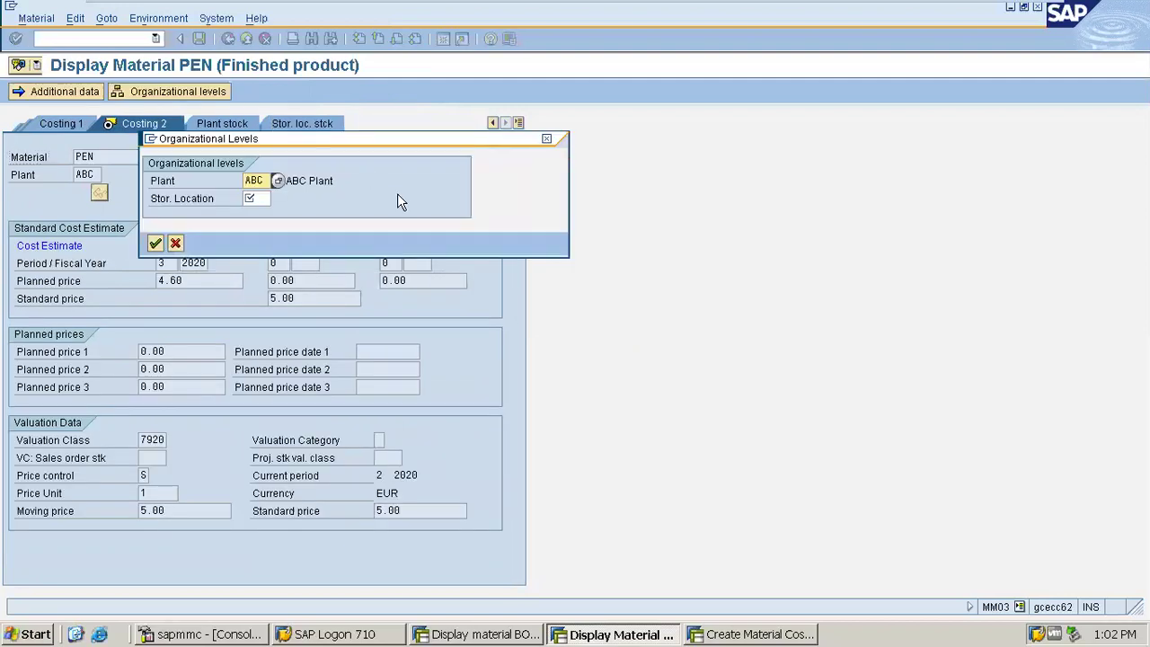
key("Tab")
type("abc")
key("Return")
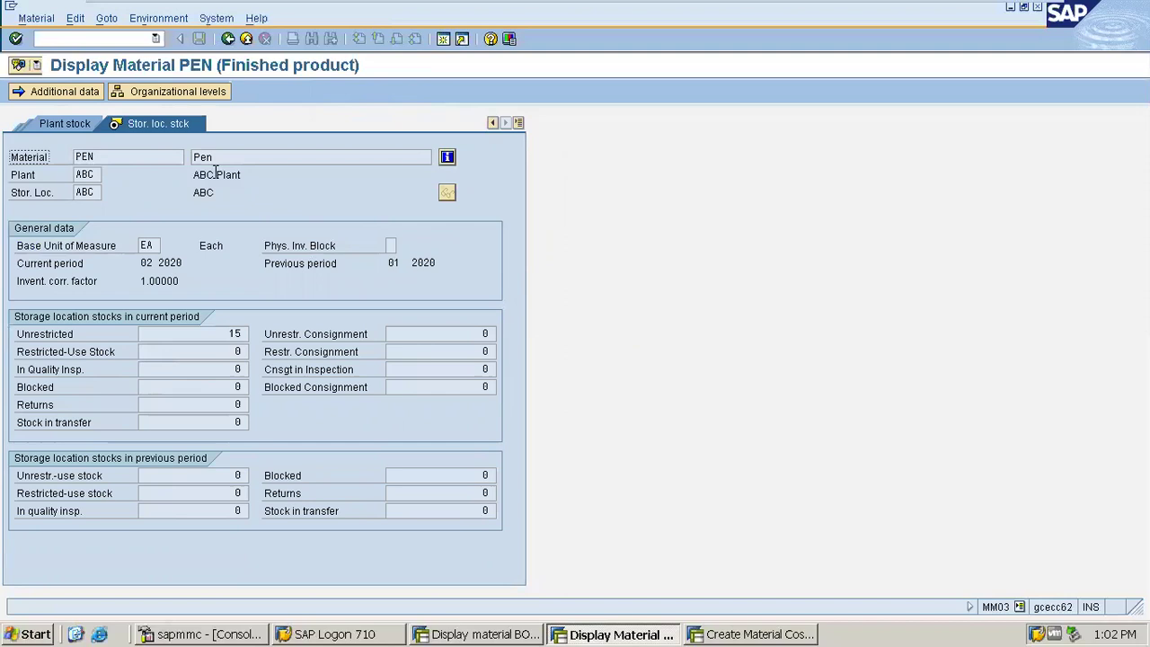
- Go back through PEN's plant stock and Costing 2 views to check the costing lot size in Costing 1
left_click(63, 123)
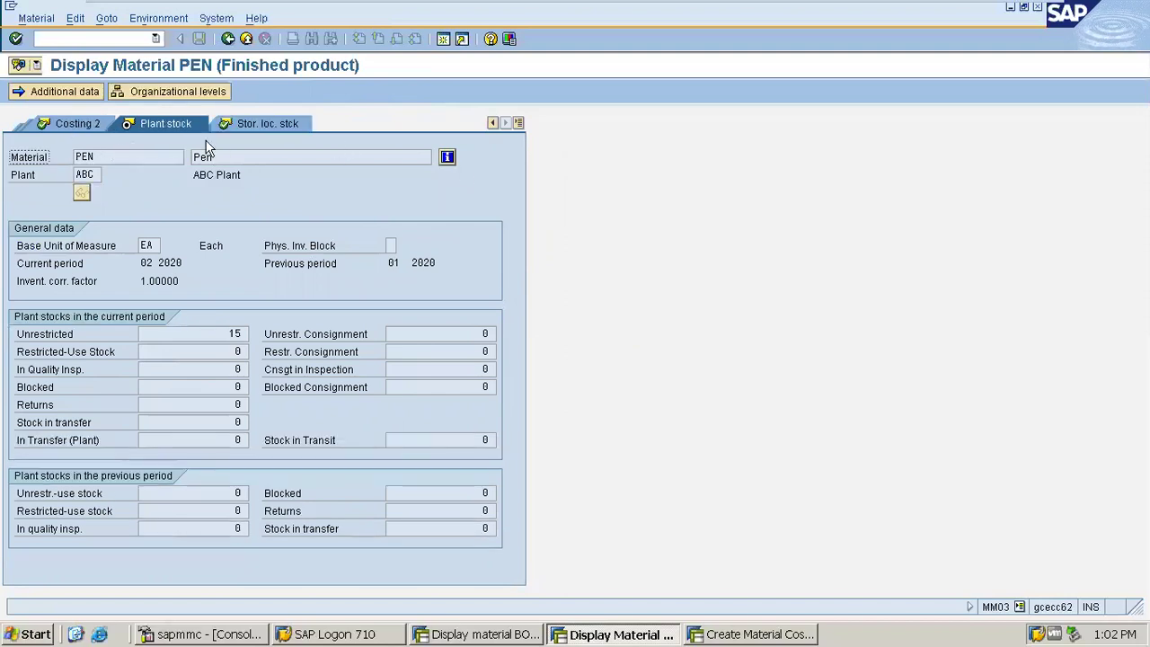
left_click(77, 125)
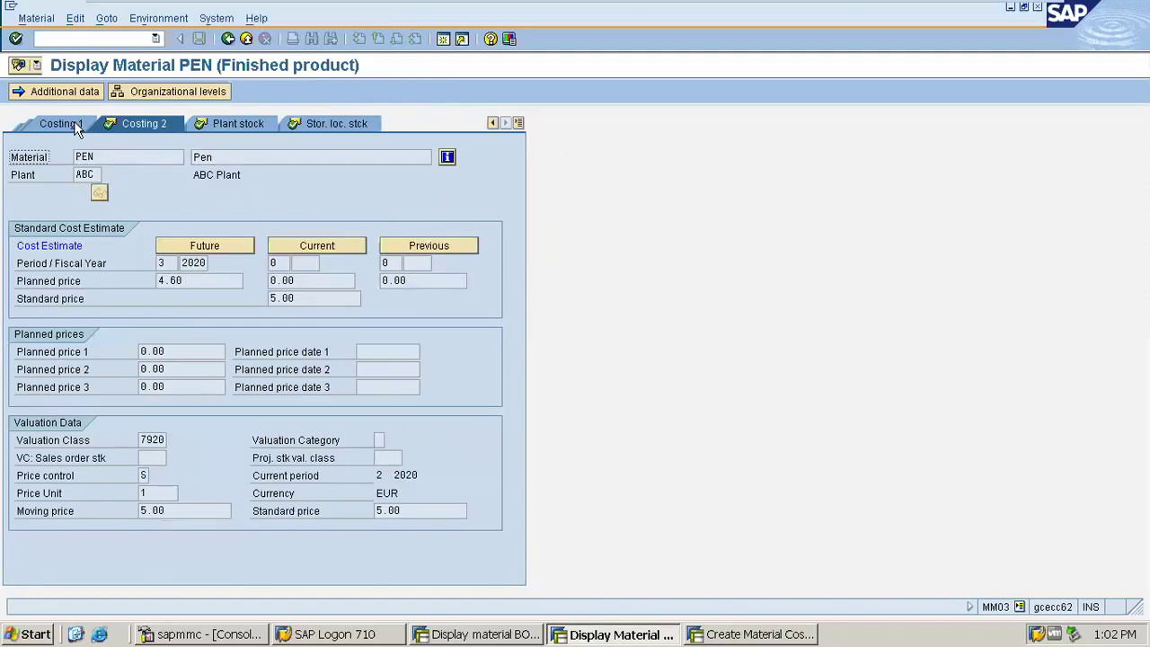
left_click(61, 126)
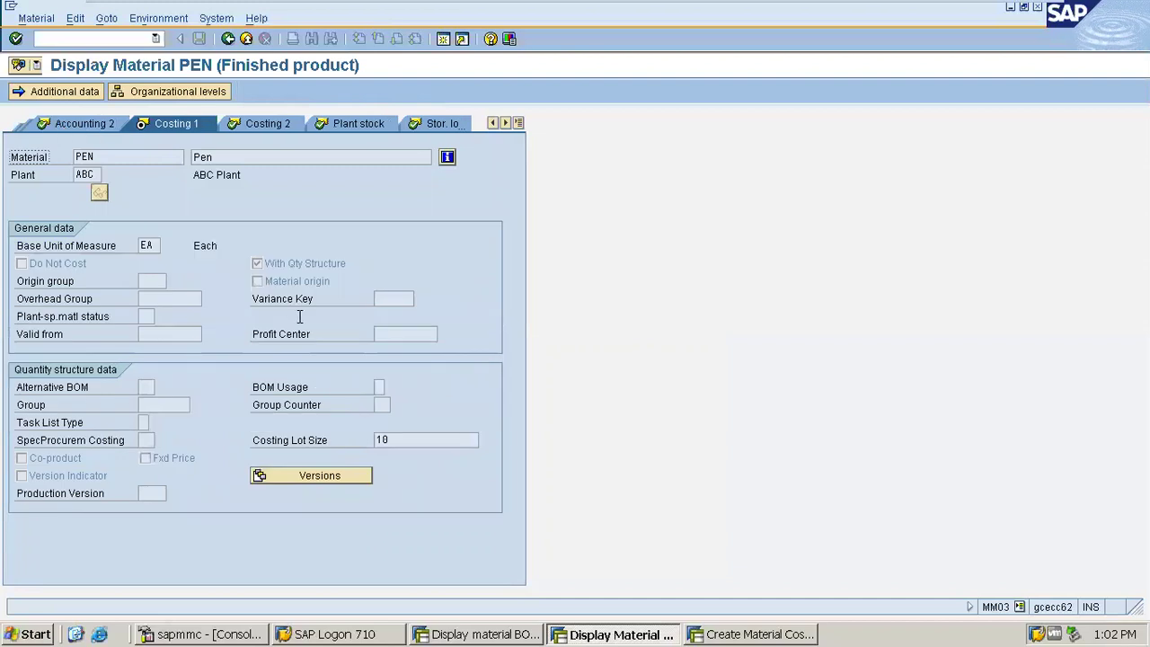
left_click_drag(419, 440, 336, 445)
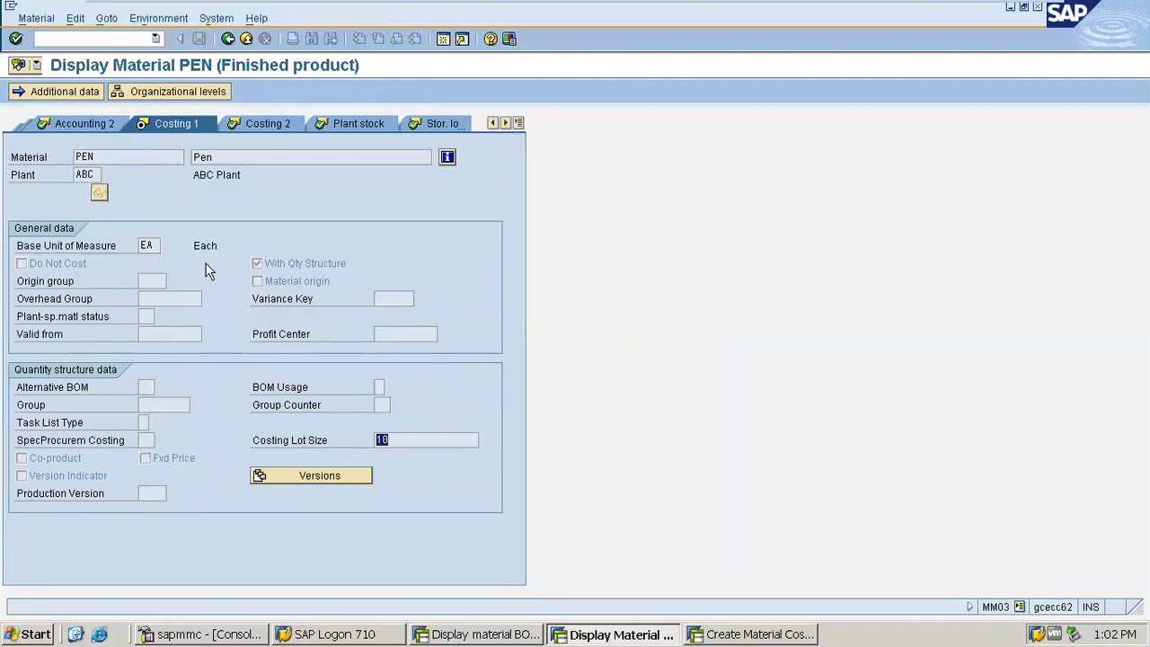
left_click_drag(121, 156, 50, 157)
left_click_drag(417, 443, 358, 449)
- In the Create Material Cost Estimate session, confirm material PEN, plant ABC and costing variant ZPC1 to load the default dates
left_click(748, 634)
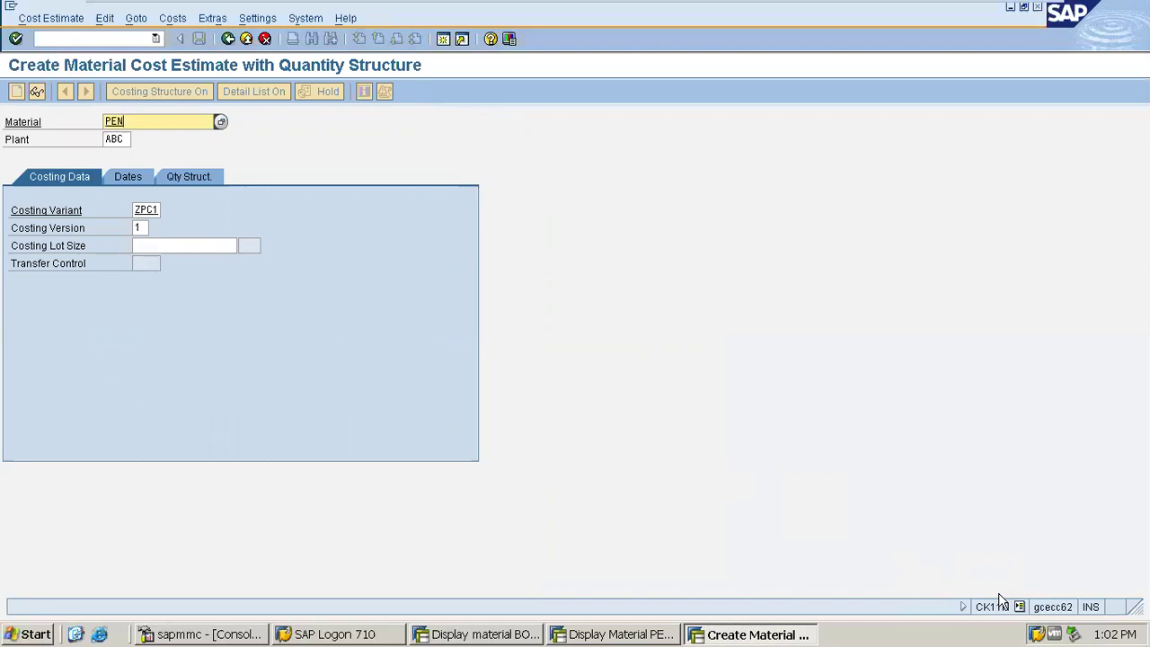
left_click(126, 140)
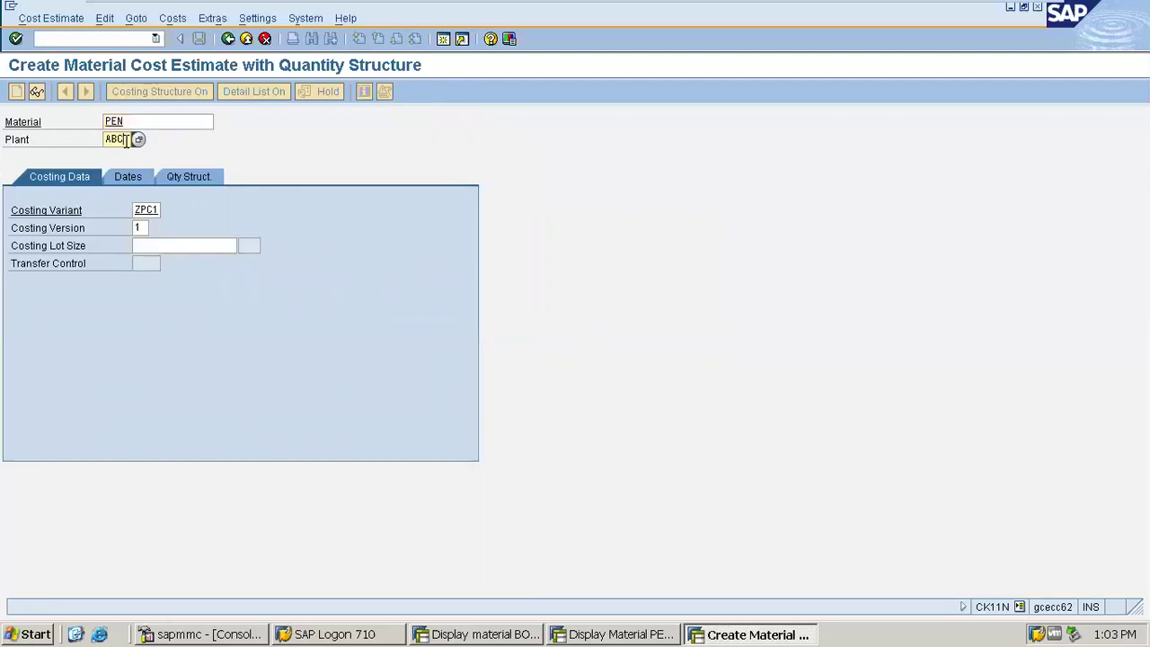
left_click(144, 210)
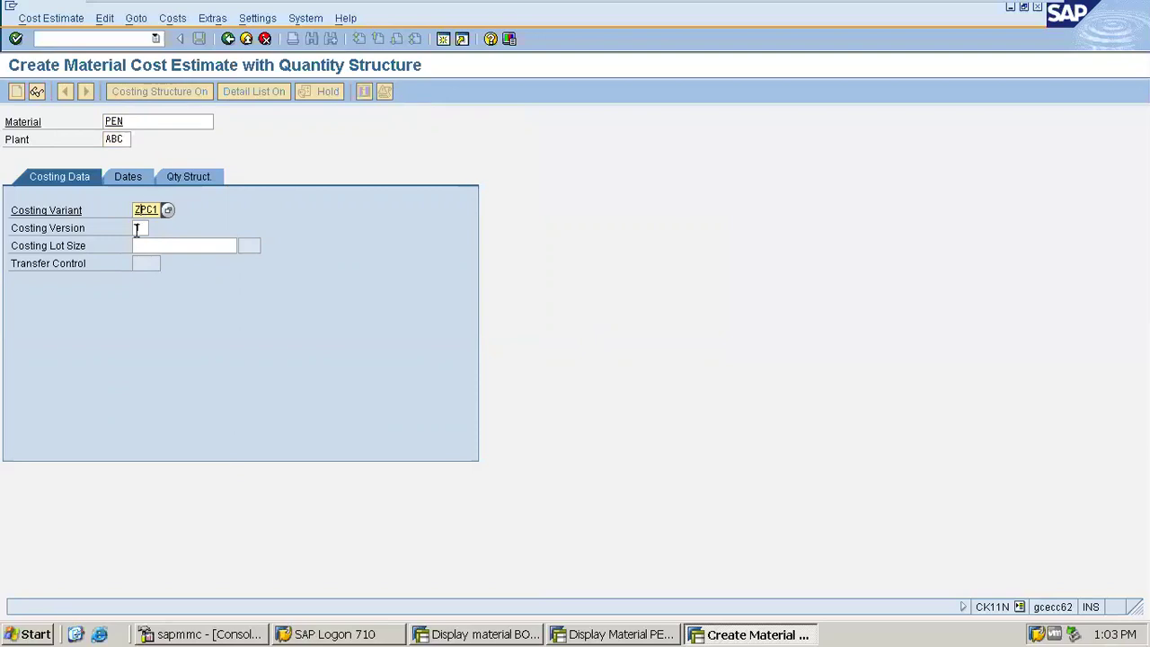
left_click(146, 177)
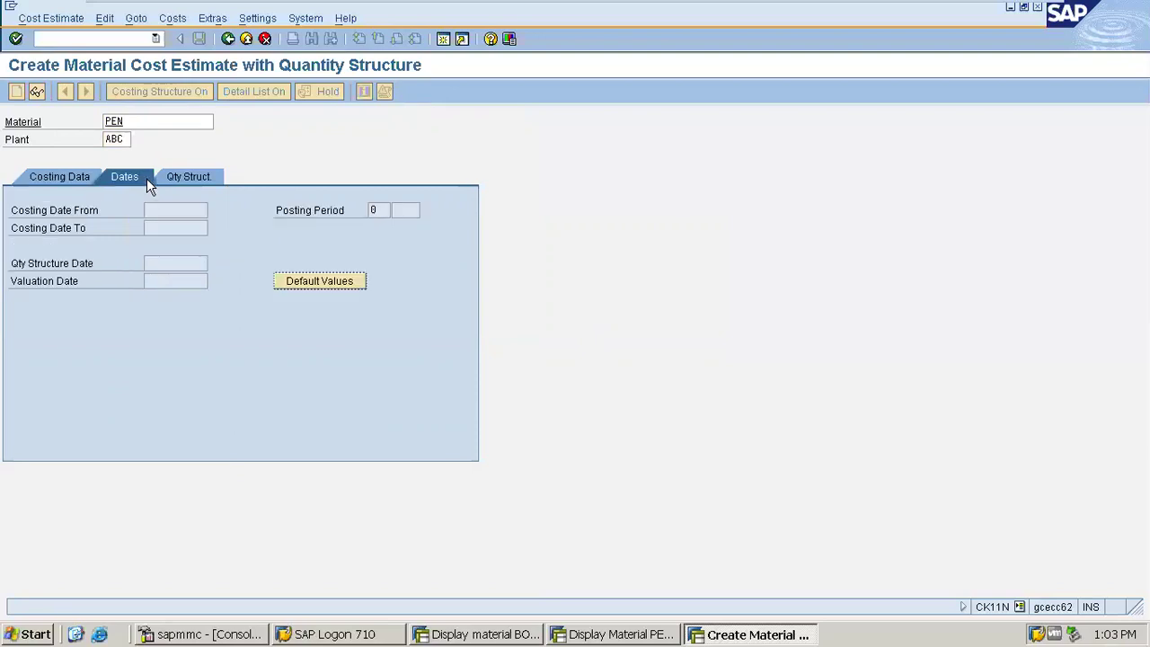
key("Return")
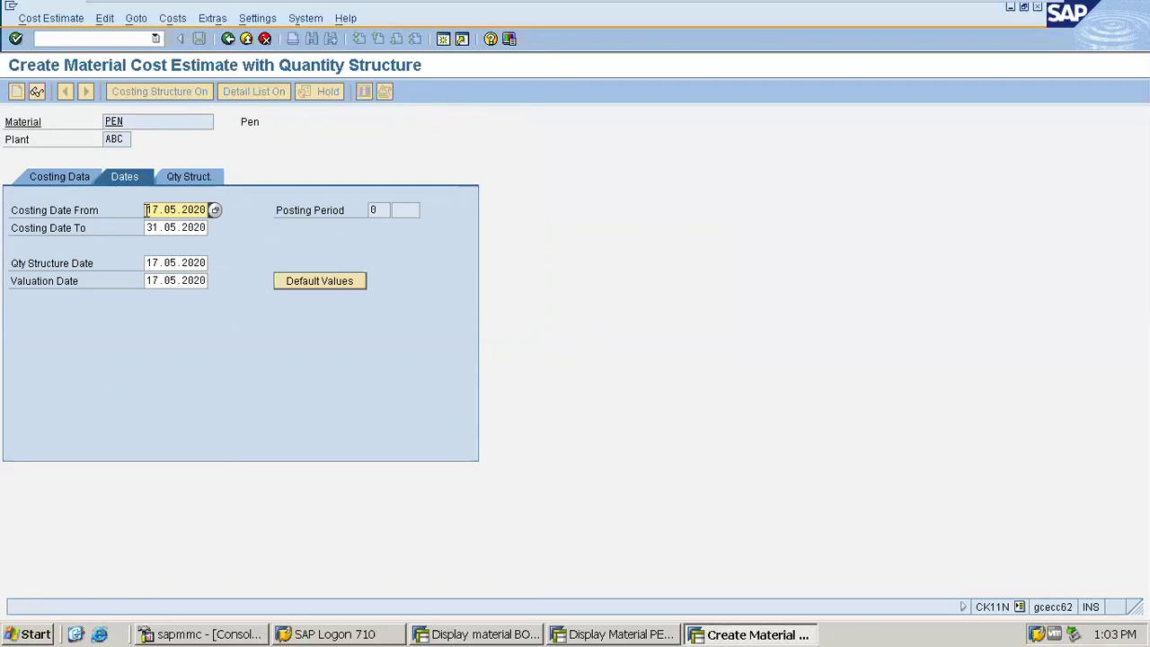
- Review the costing dates 17.05.2020 to 31.05.2020, keep them and run PEN's cost estimate with quantity structure
double_click(185, 207)
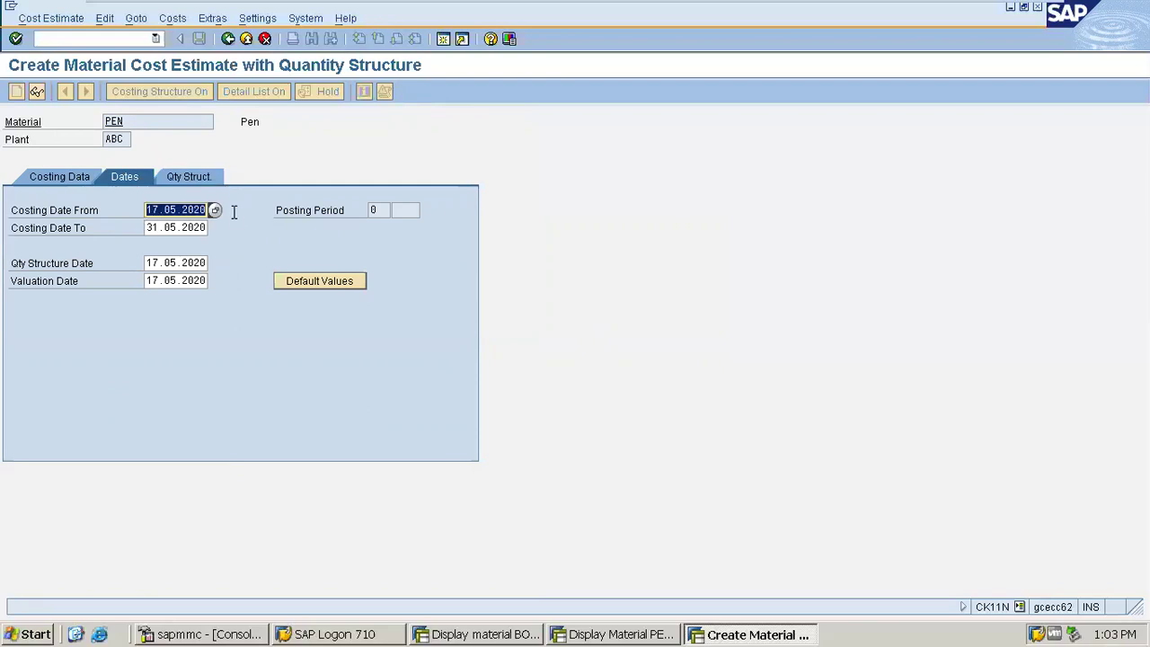
left_click(150, 226)
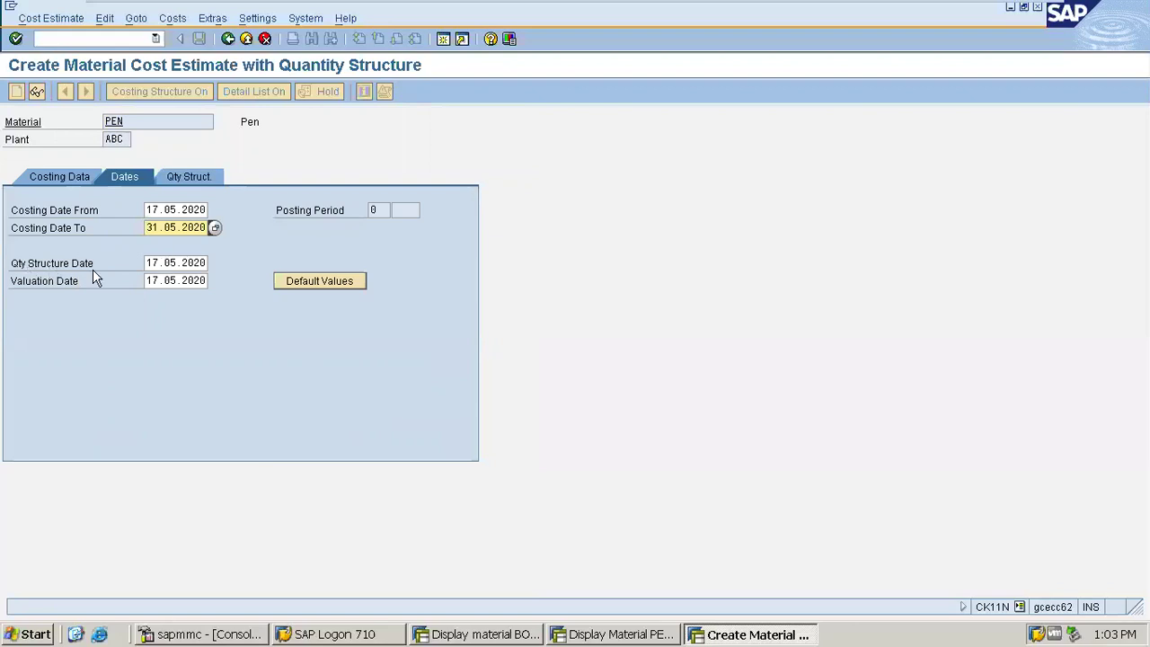
left_click(197, 176)
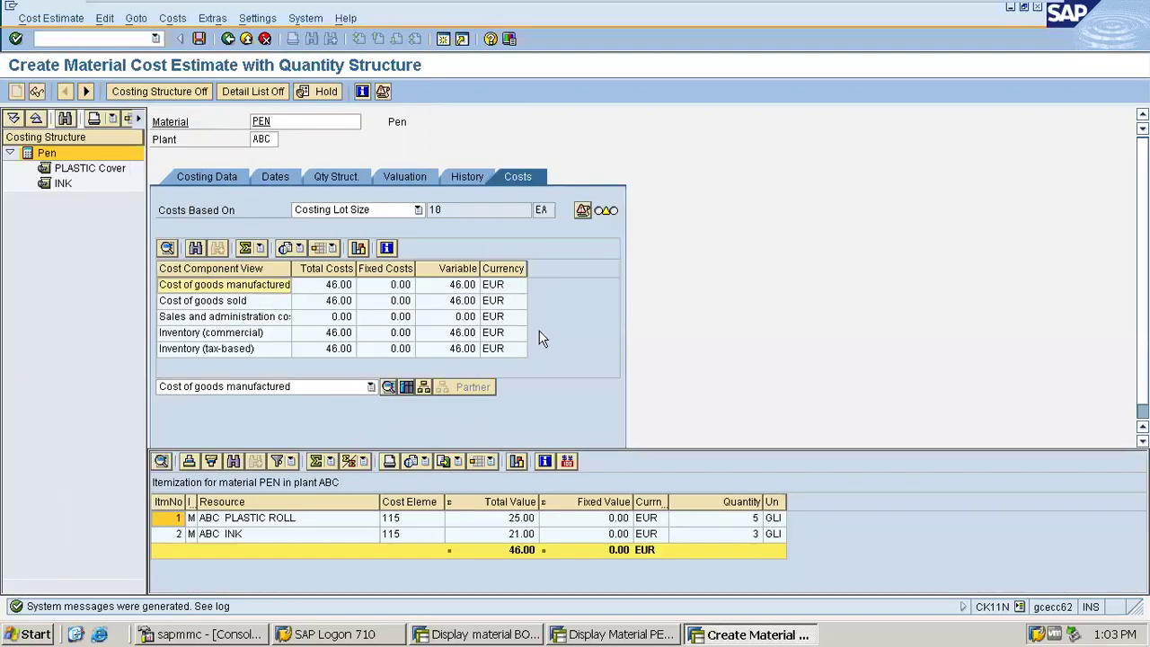
- Display the cost estimate's message log and widen the costing structure and its Quantity column to examine PEN's quantity
left_click(582, 209)
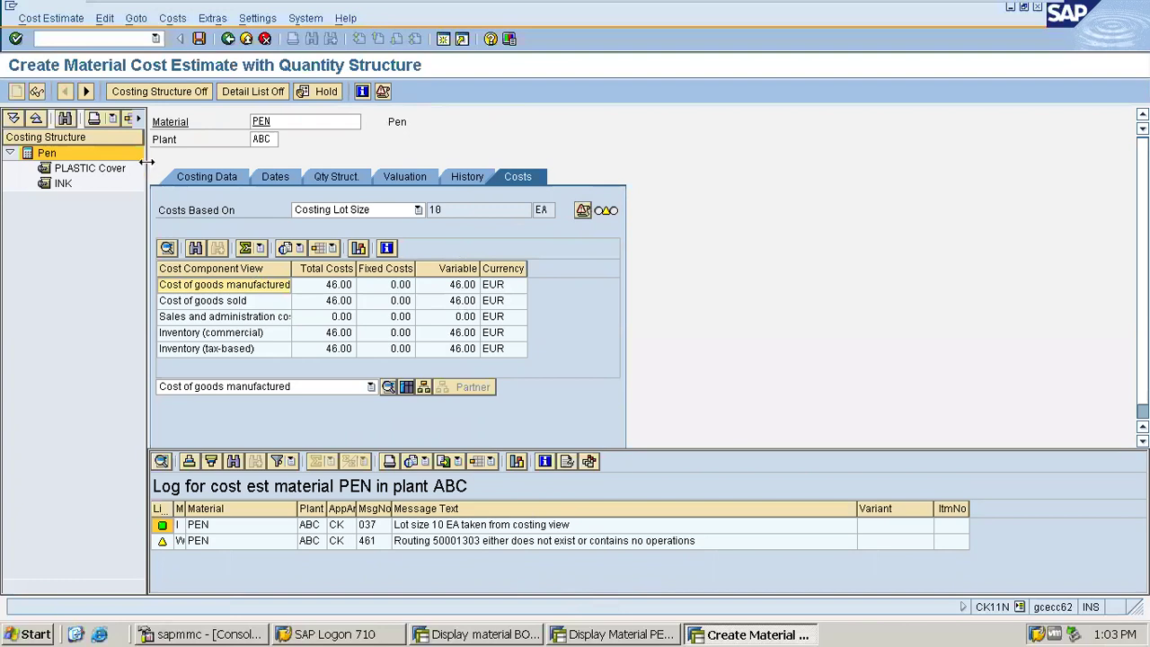
left_click_drag(147, 162, 577, 244)
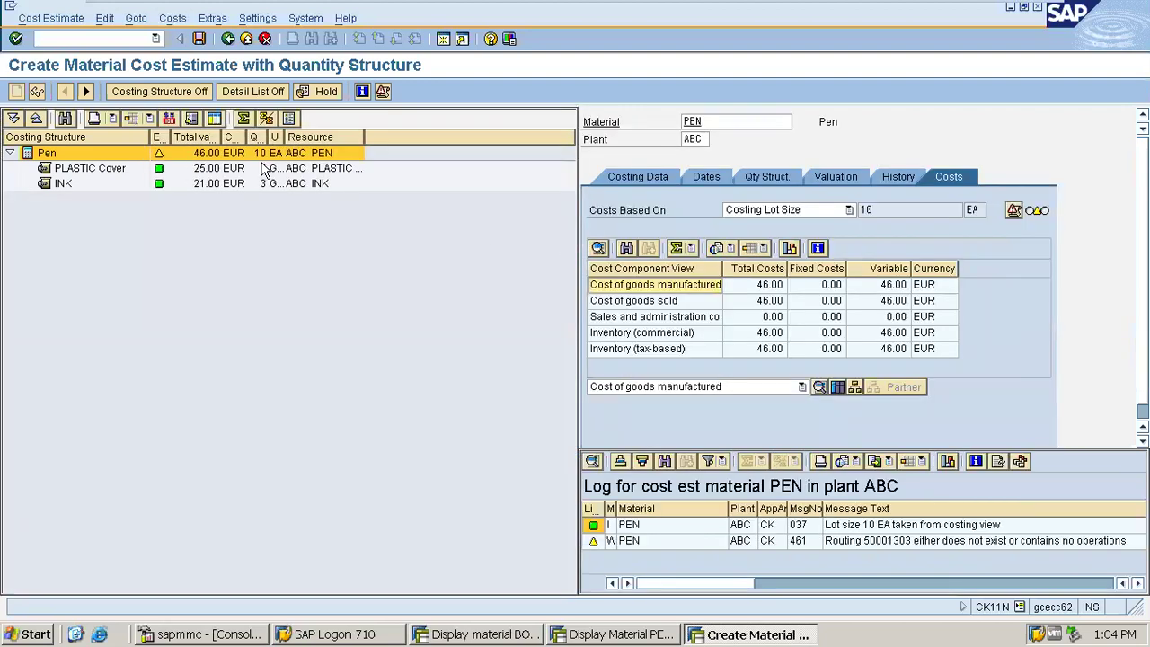
left_click_drag(259, 136, 328, 137)
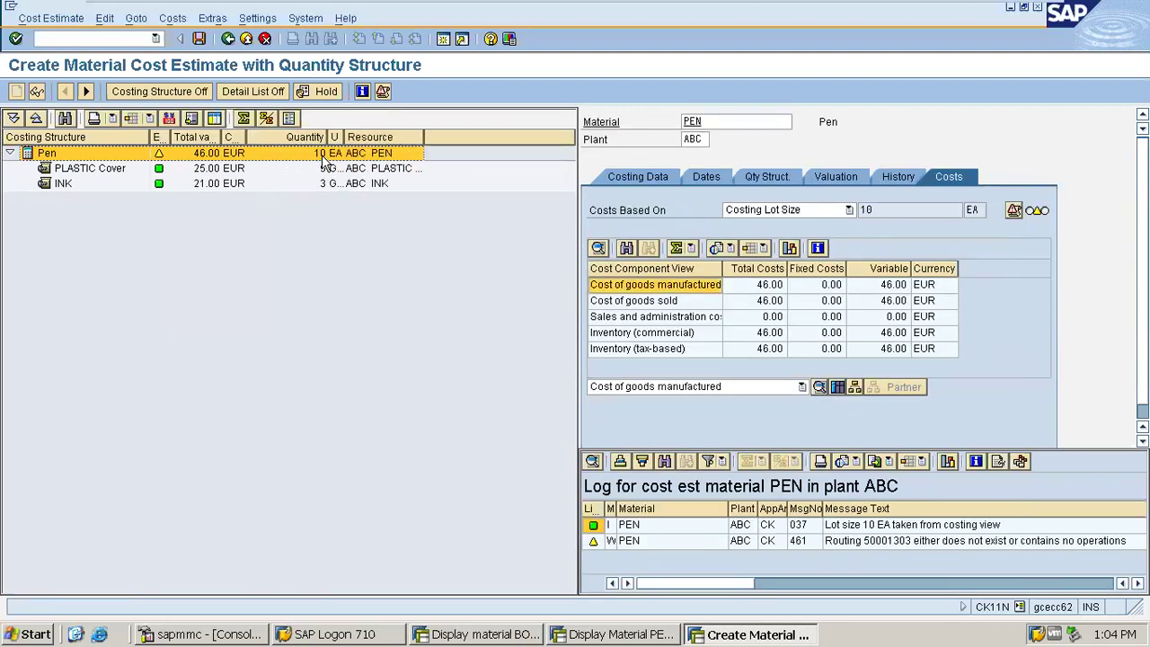
left_click(302, 158)
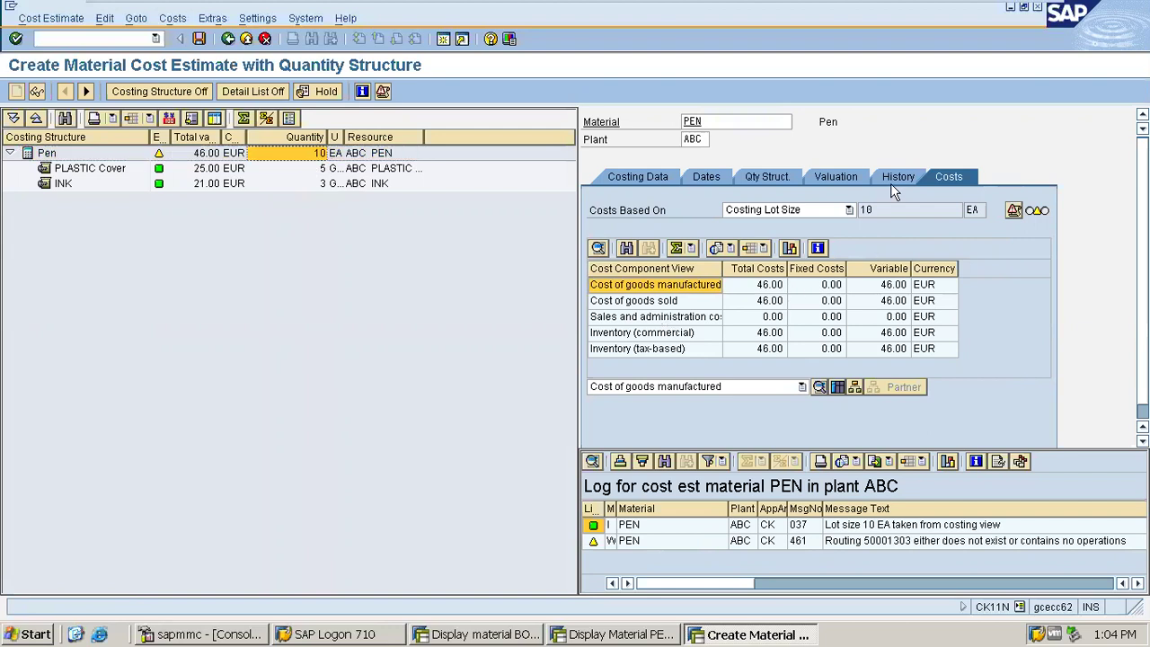
- Review the cost basis options, keep Costing Lot Size, and compare the lot size with the PLASTIC Cover quantity
left_click(829, 208)
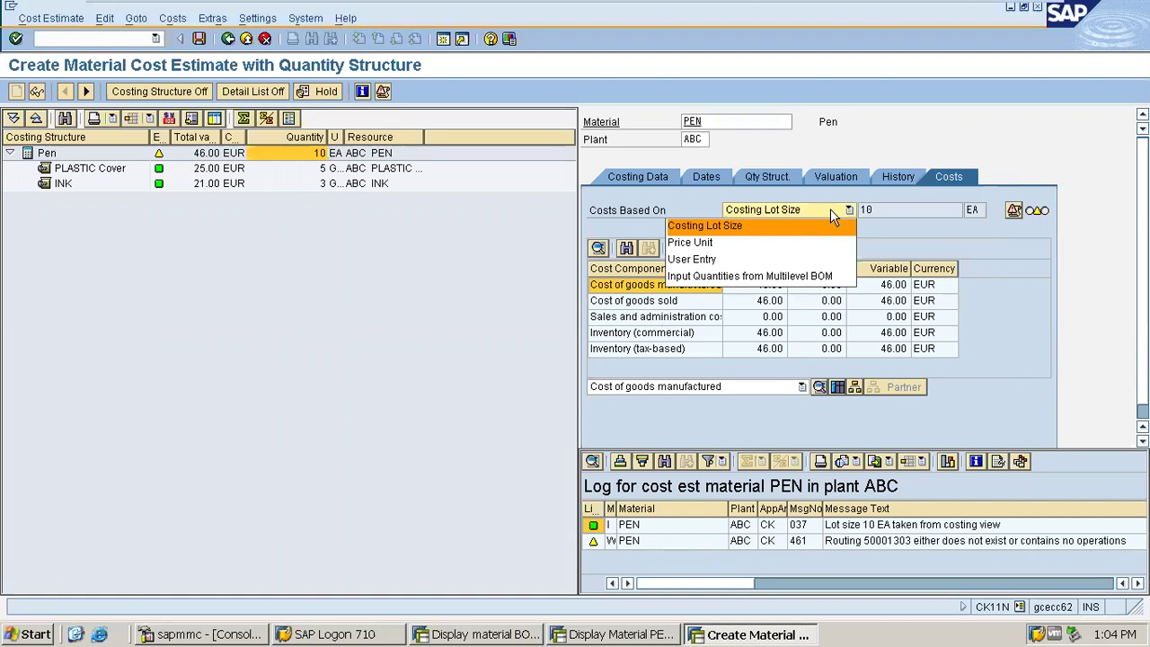
left_click(904, 230)
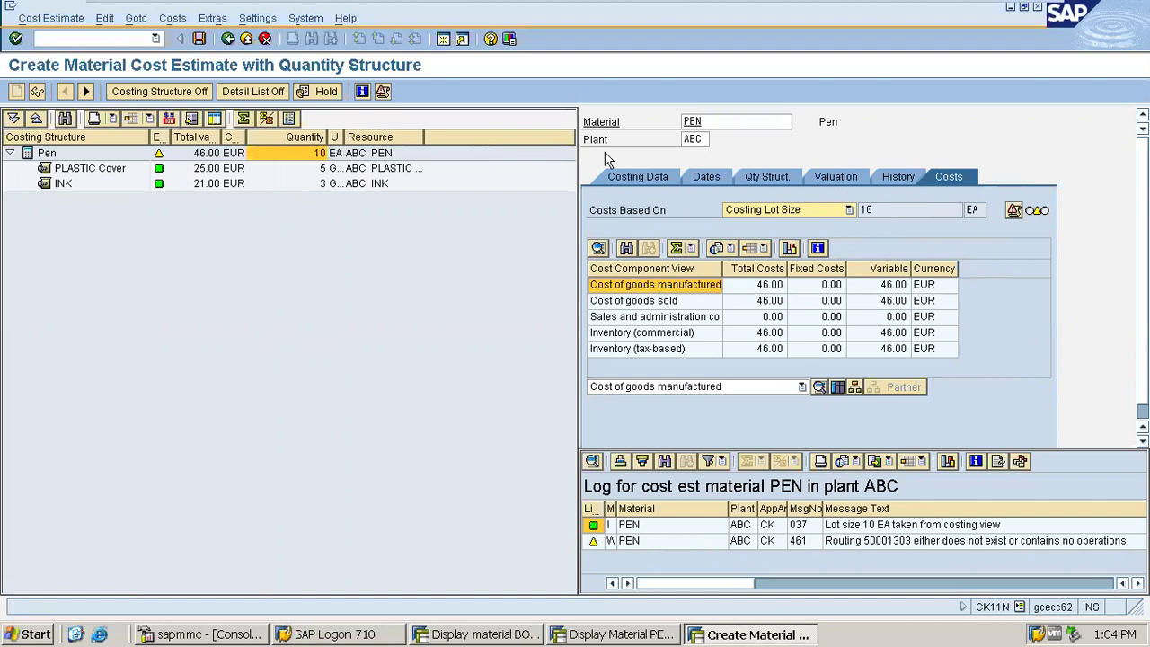
double_click(882, 211)
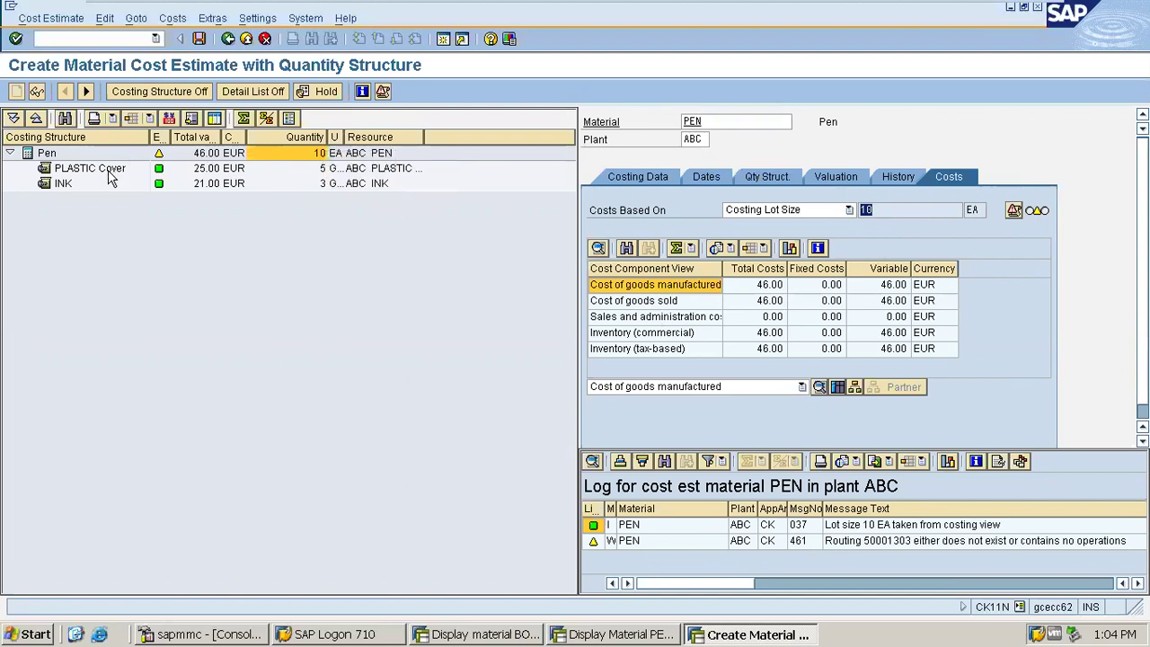
left_click(321, 169)
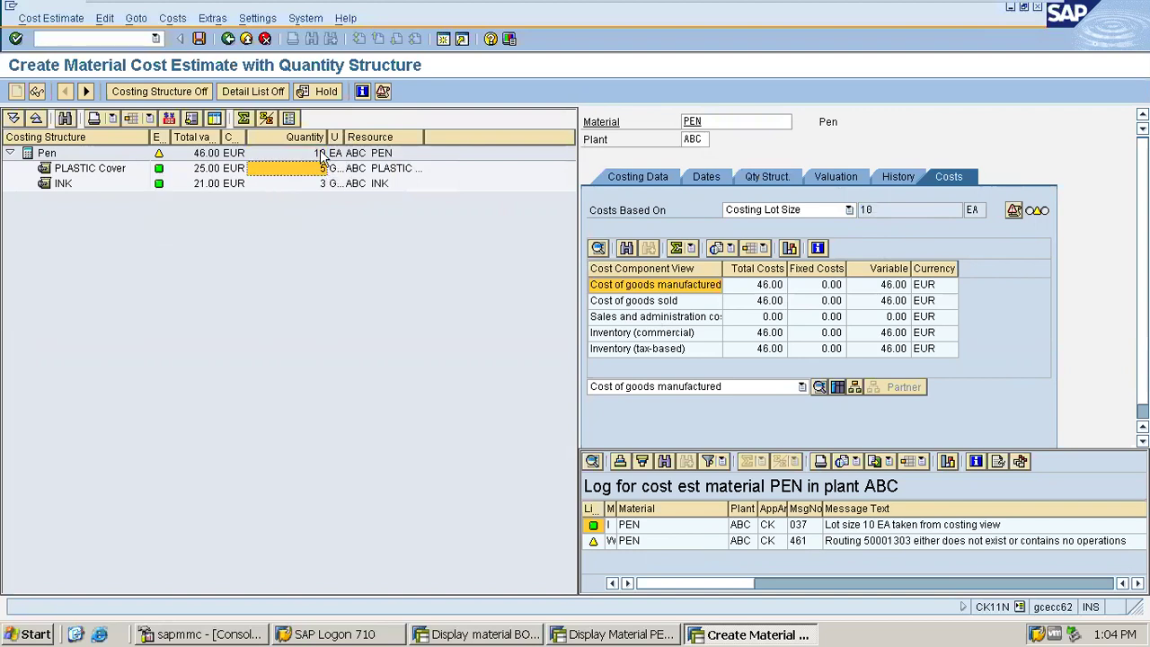
- Compare Pen's quantity with the PLASTIC Cover and INK quantities in the costing structure, and widen the Quantity column
left_click(322, 154)
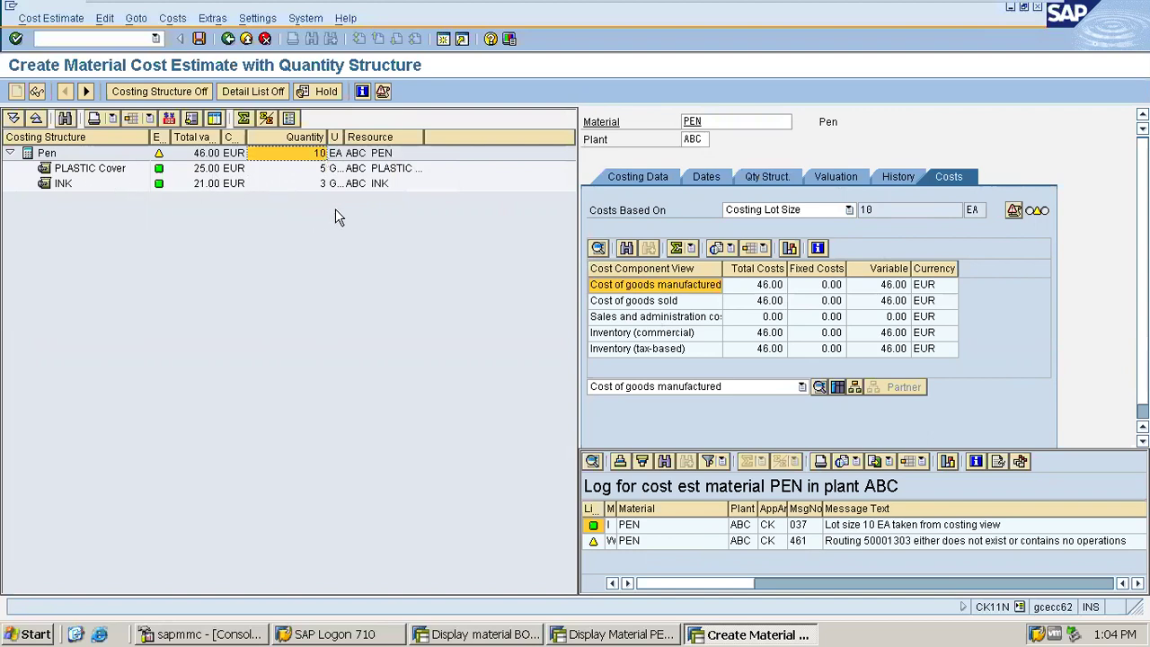
left_click(318, 185)
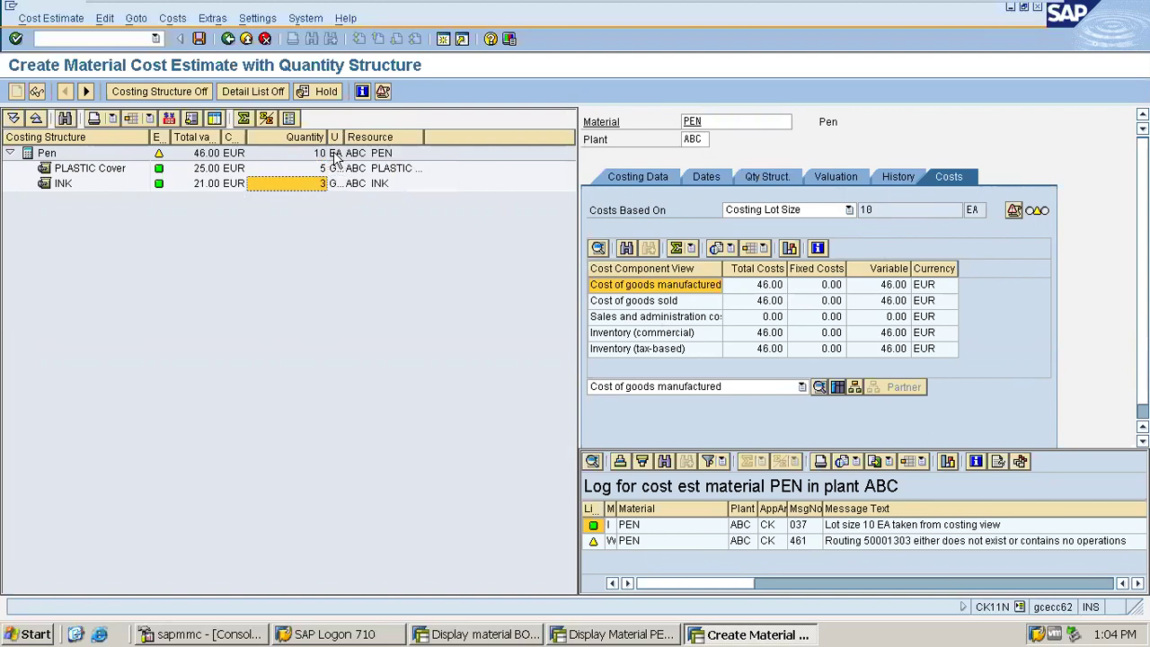
left_click(316, 157)
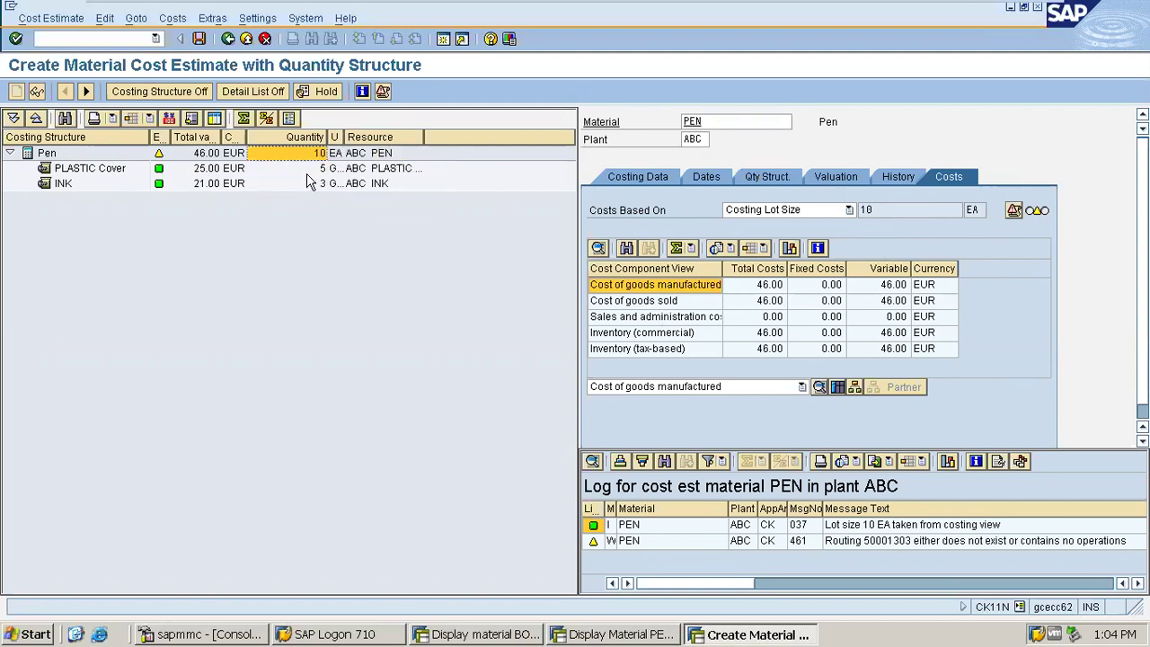
left_click(299, 187)
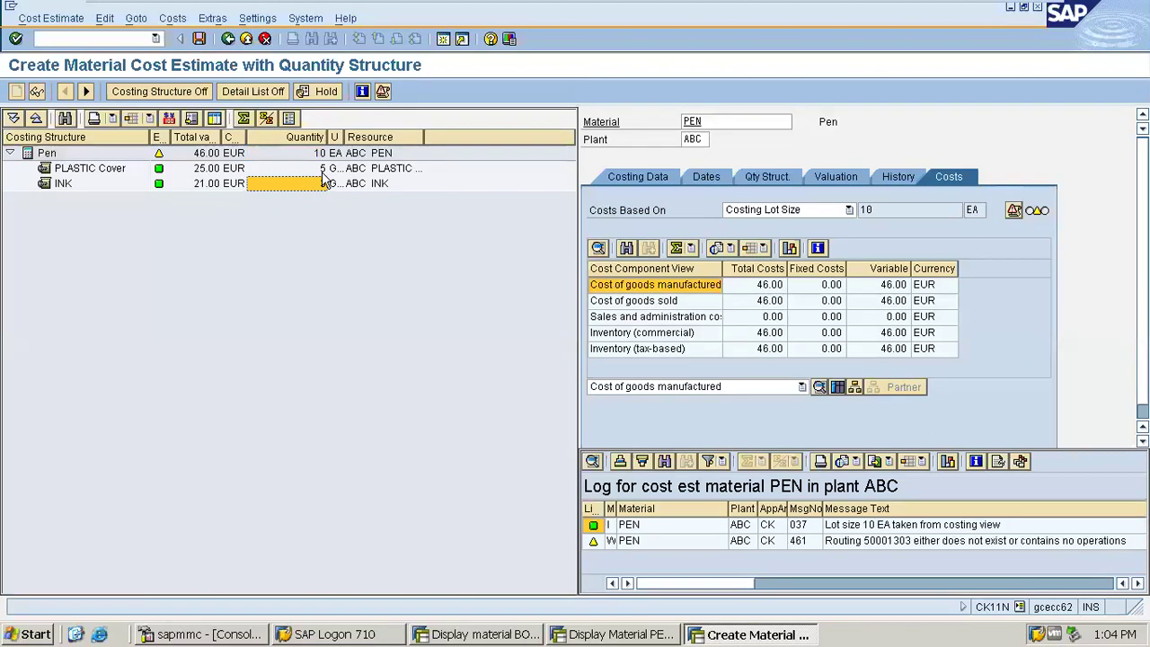
left_click(320, 168)
left_click_drag(329, 135, 378, 133)
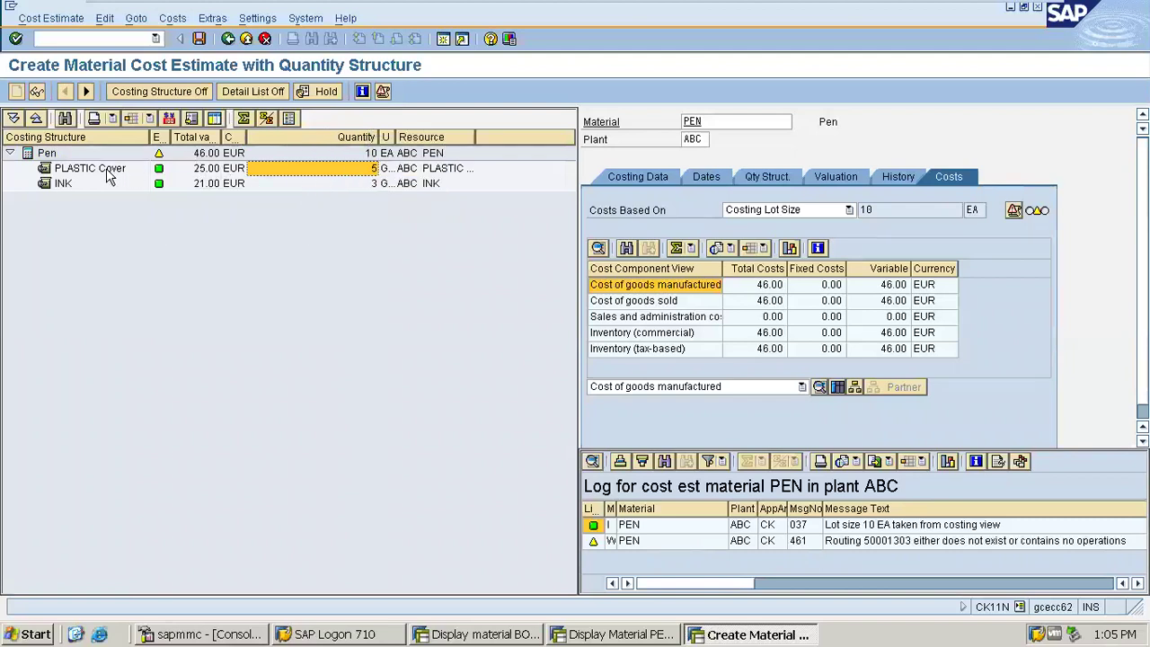
- Check the quantity against the total value for PLASTIC Cover and for INK in the costing structure
left_click(105, 174)
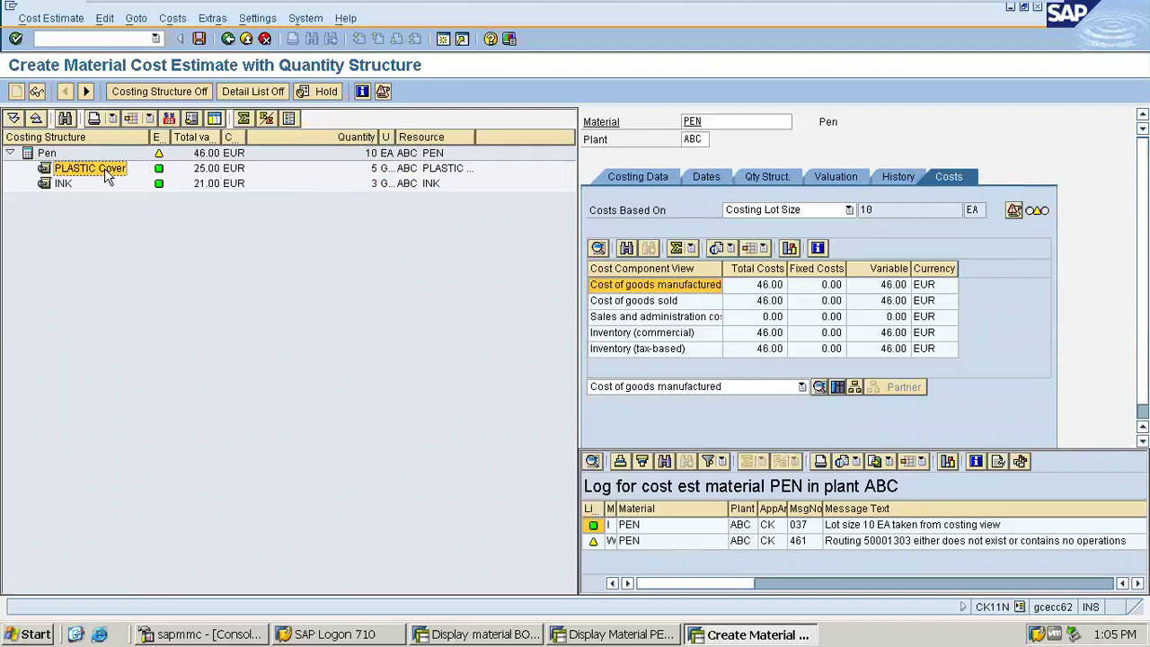
left_click(376, 171)
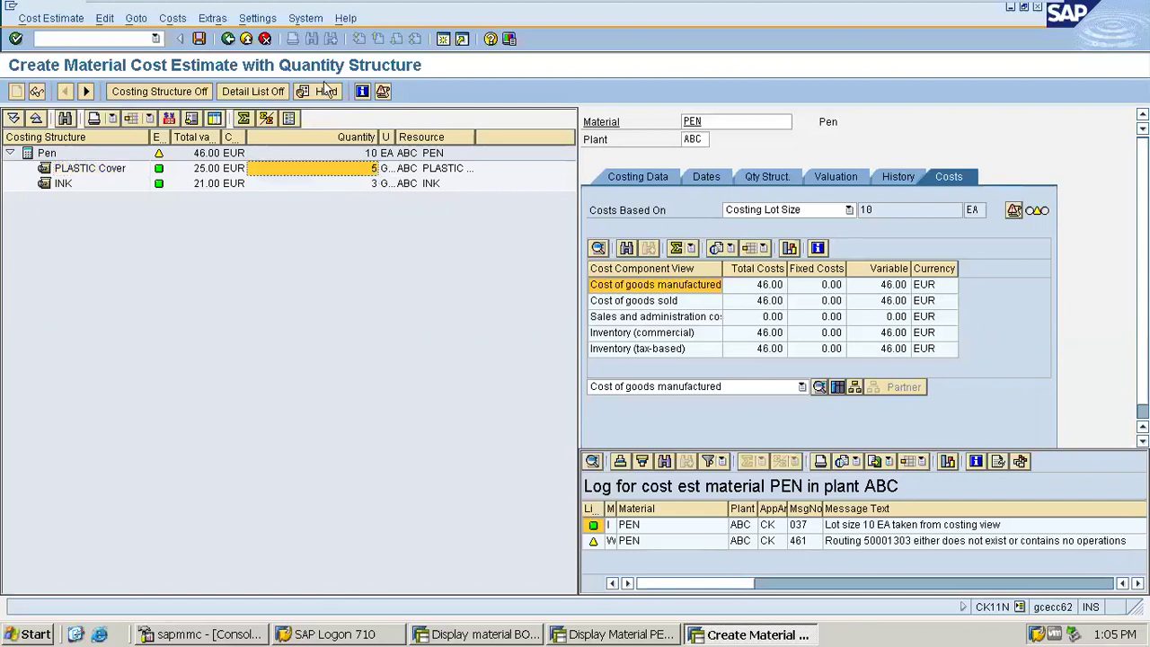
left_click(198, 170)
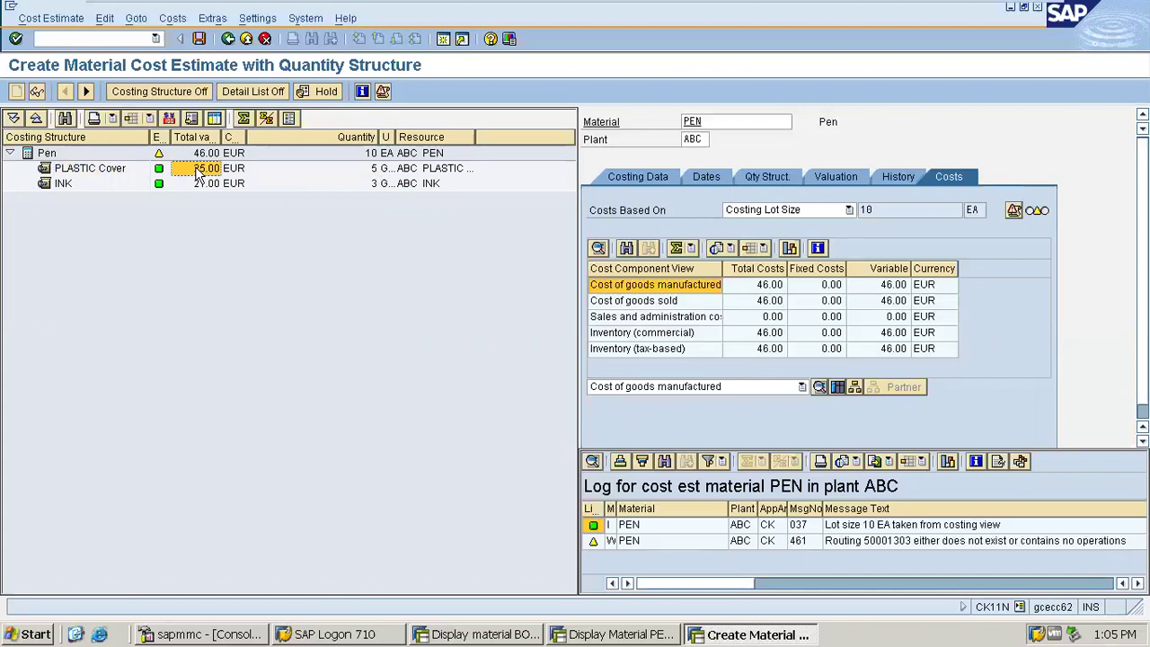
left_click(375, 185)
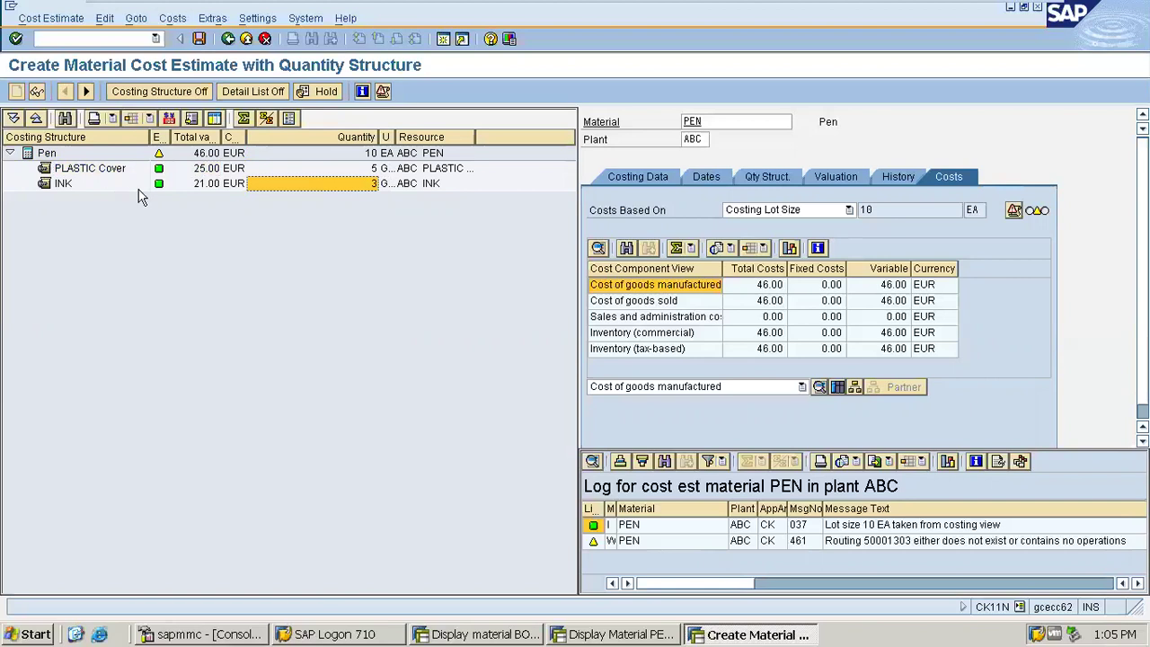
left_click(212, 186)
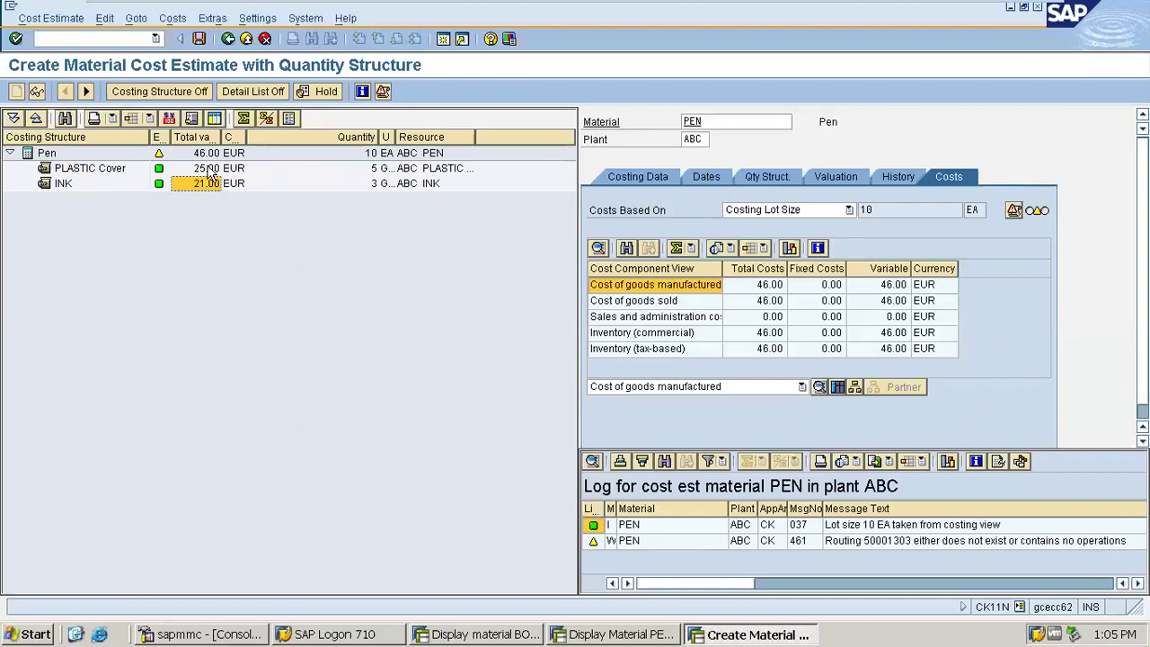
- Compare the PLASTIC Cover and INK total values with Pen's total value and its lot quantity
left_click(205, 170)
left_click(205, 186)
left_click(206, 171)
left_click(207, 186)
left_click(200, 154)
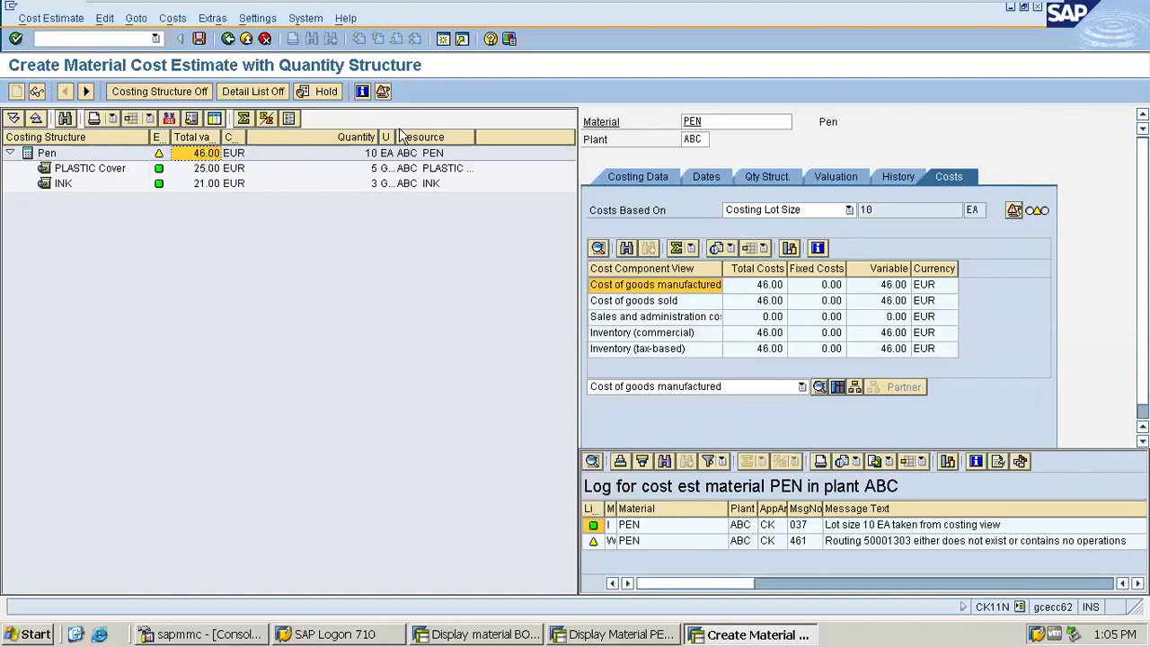
left_click(366, 154)
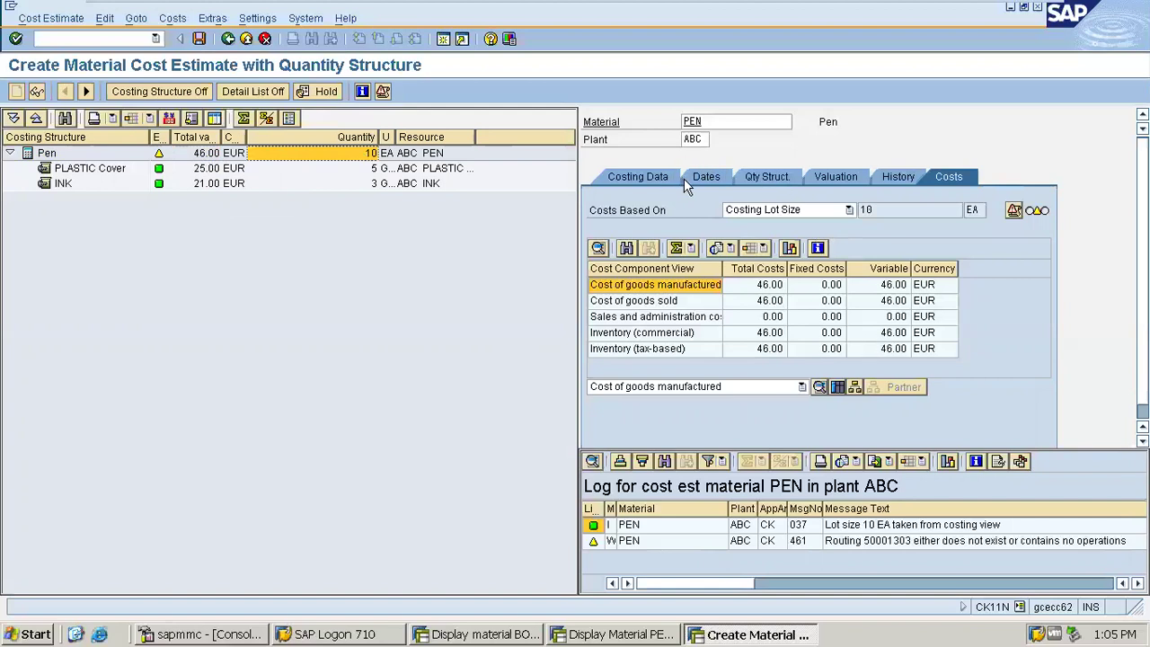
- Save PEN's cost estimate with Itemization and Log kept, and replace the session with transaction CK24
left_click(201, 39)
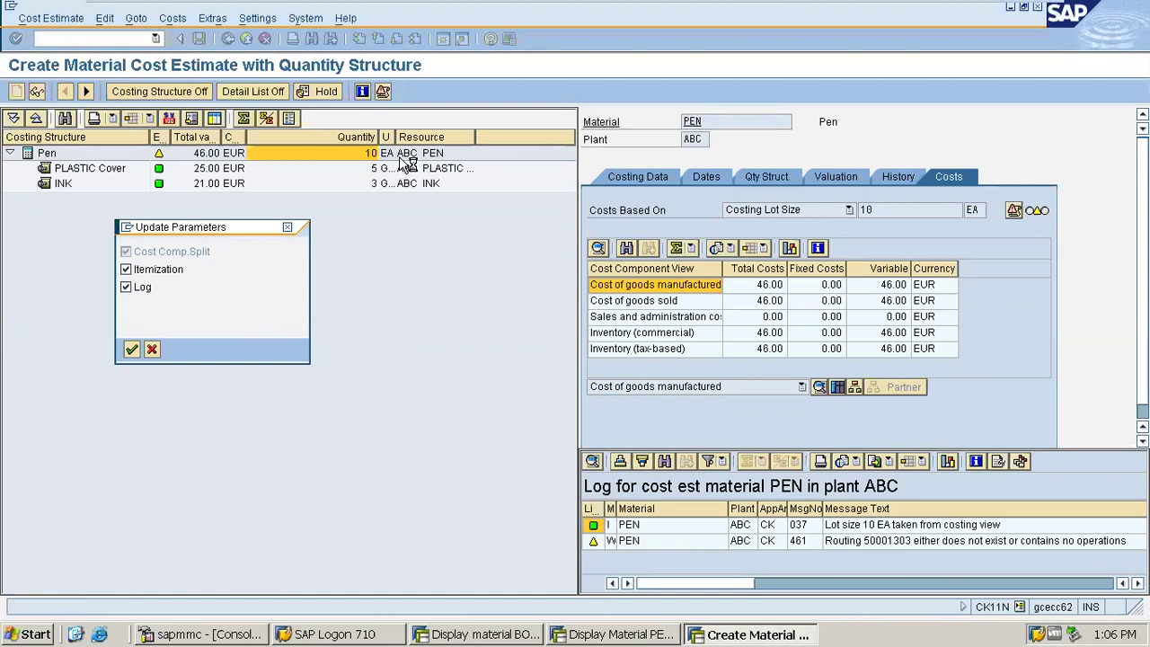
key("Return")
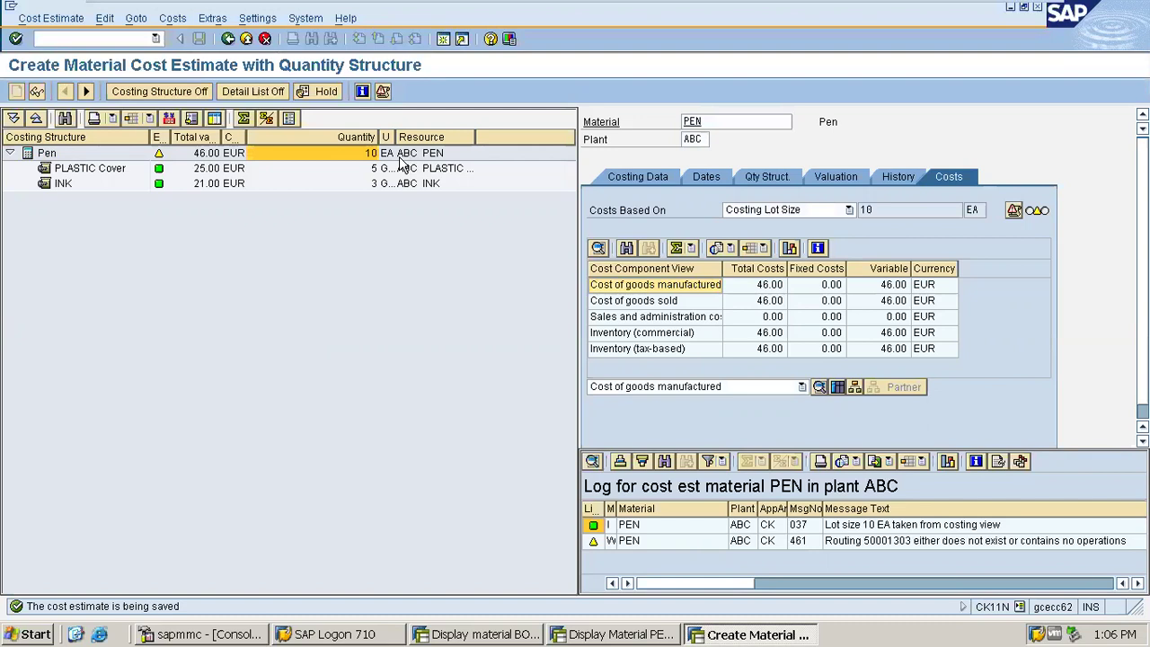
left_click(141, 37)
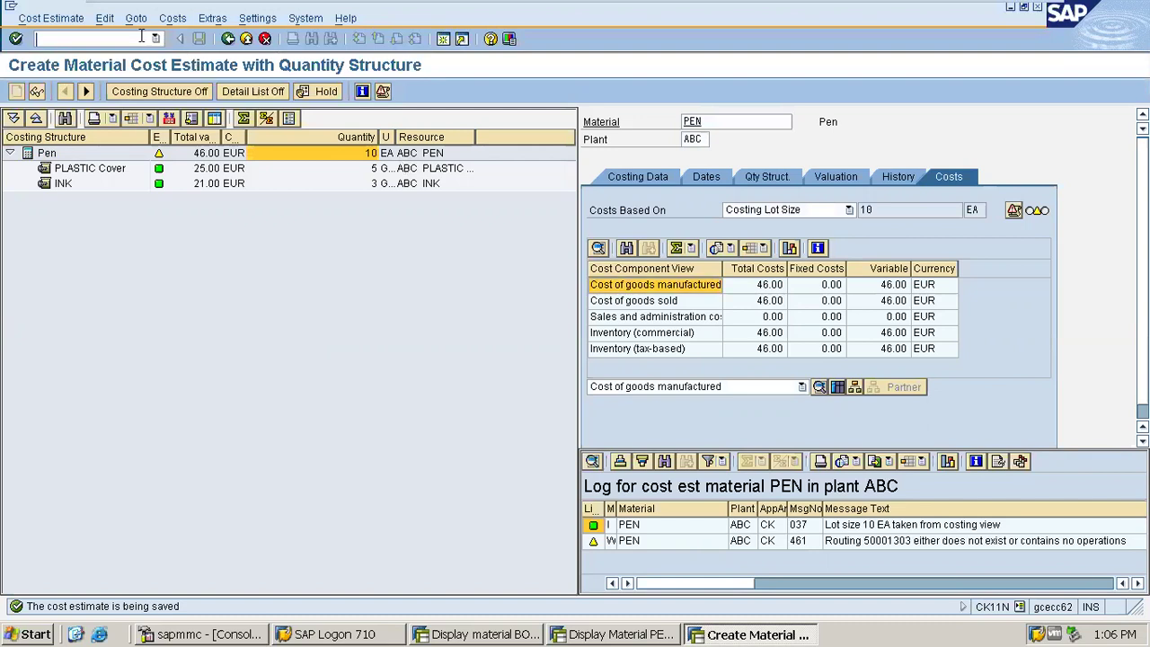
type("/nck24")
key("Return")
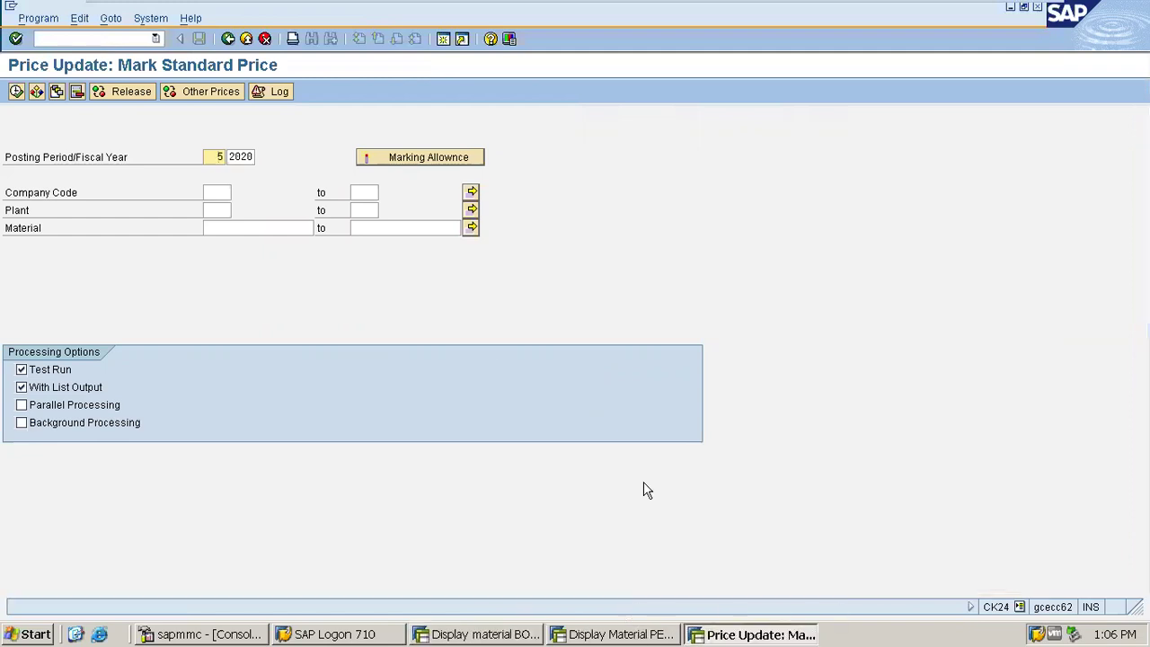
- In the Display Material PEN session, review the Accounting 1 and Accounting 2 views and display Costing 2
left_click(609, 635)
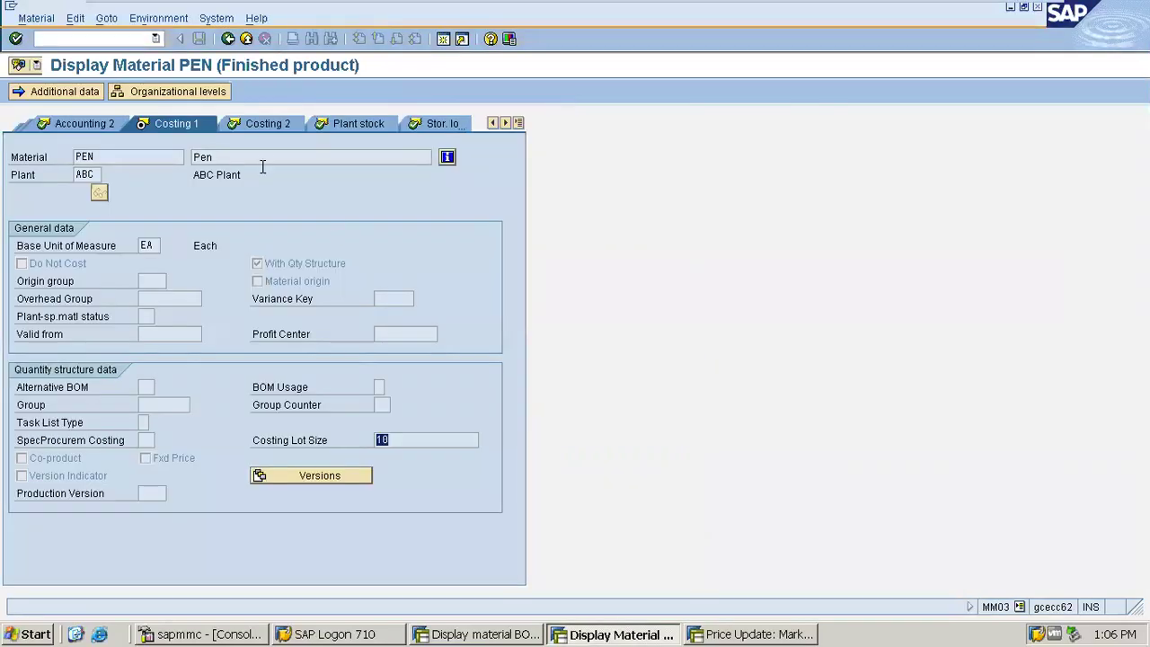
left_click(518, 123)
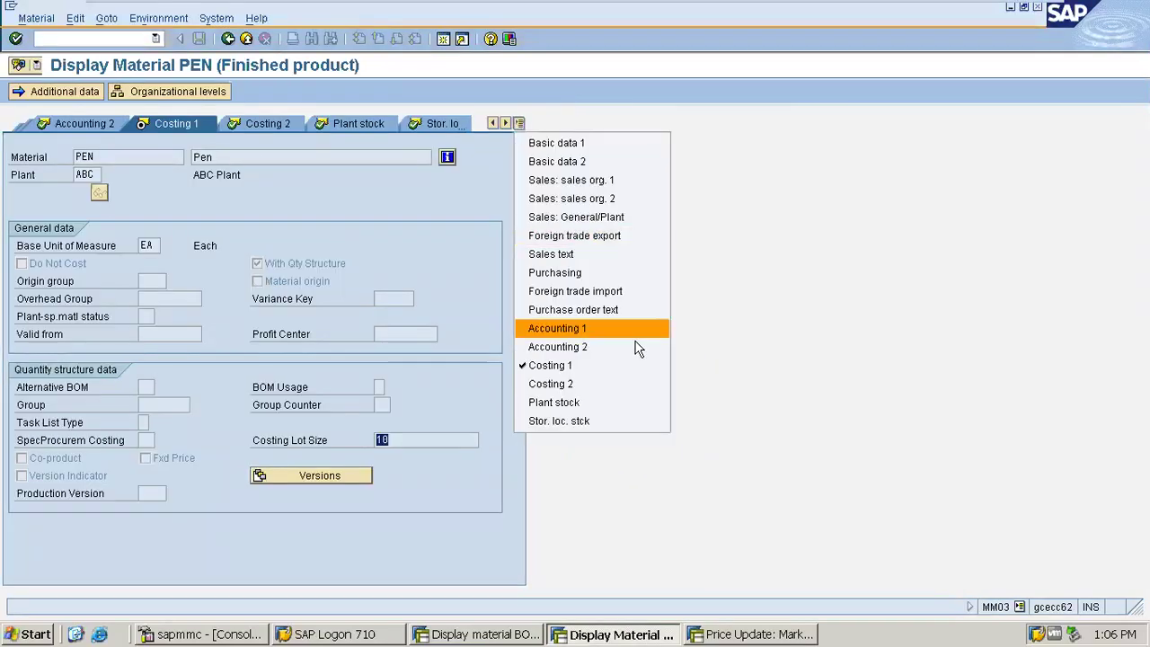
left_click(634, 328)
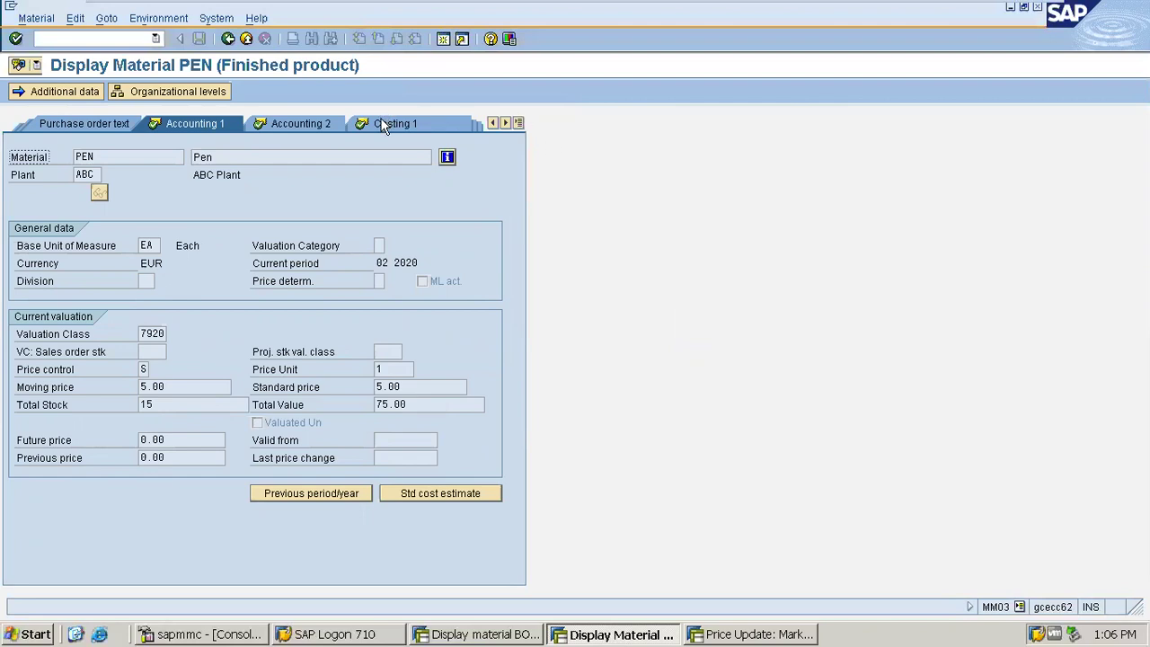
left_click(296, 124)
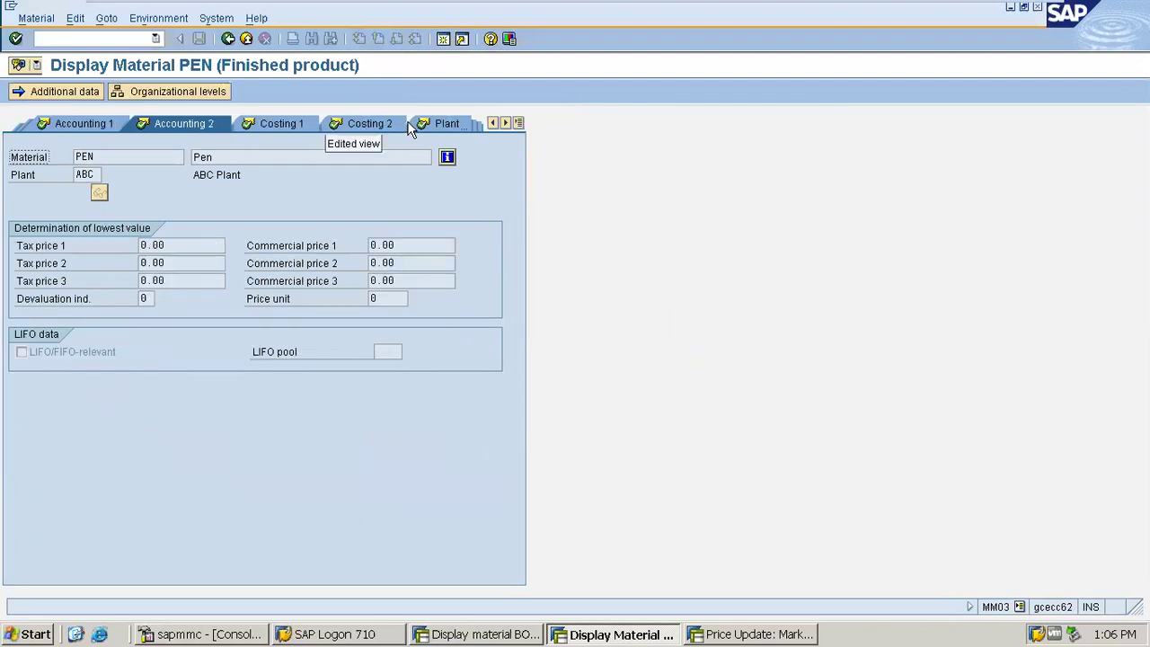
left_click(381, 123)
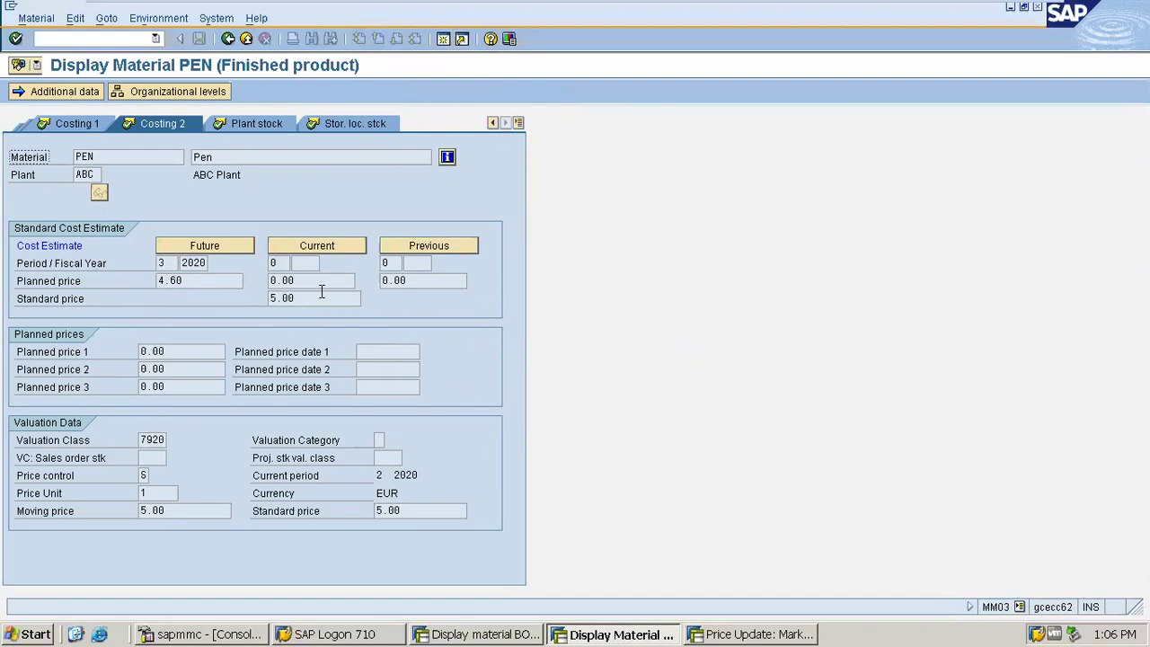
- Examine PEN's current cost estimate period, planned price and standard price, checking against the Mark Standard Price session
double_click(287, 280)
left_click_drag(289, 280, 260, 280)
left_click(280, 263)
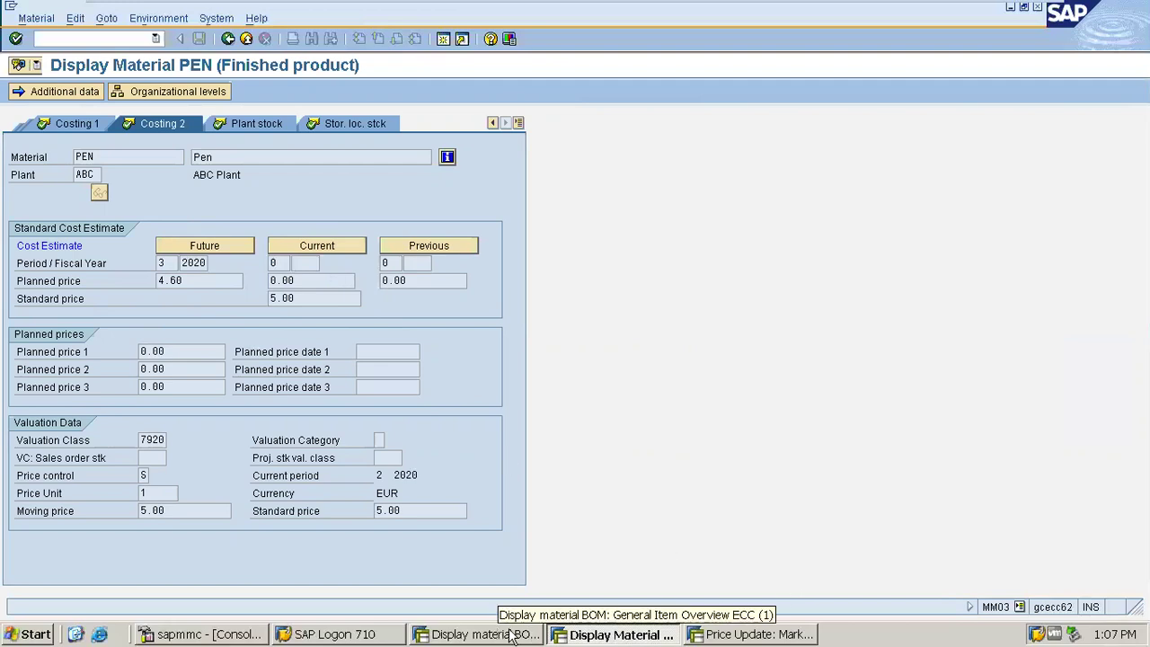
left_click(755, 634)
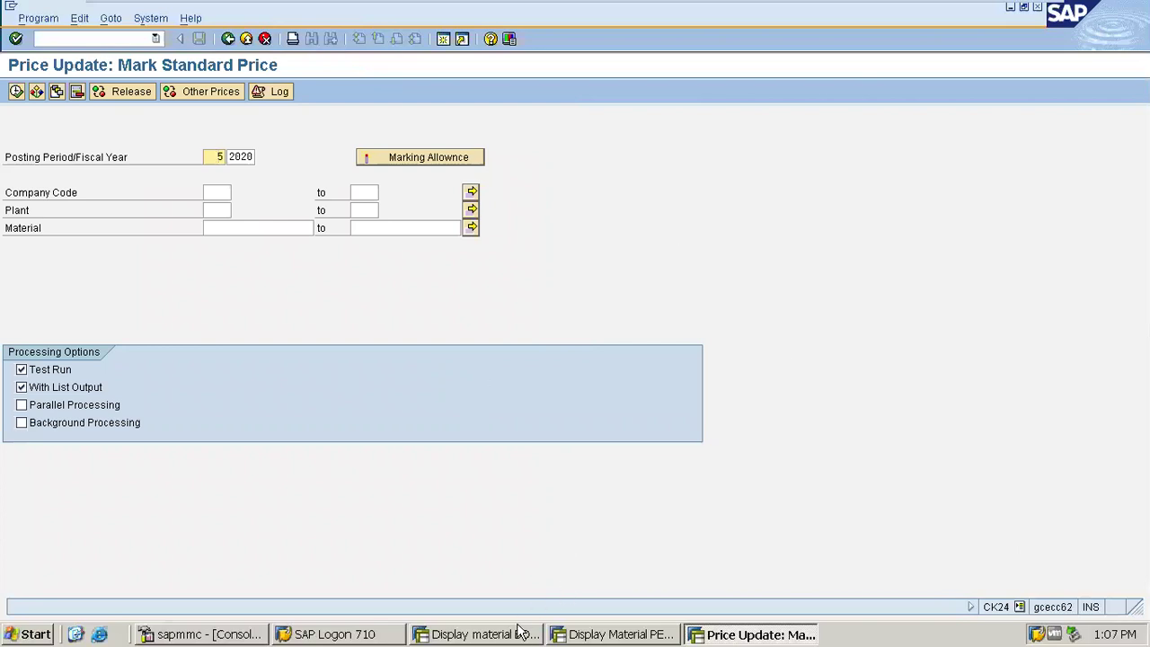
left_click(588, 634)
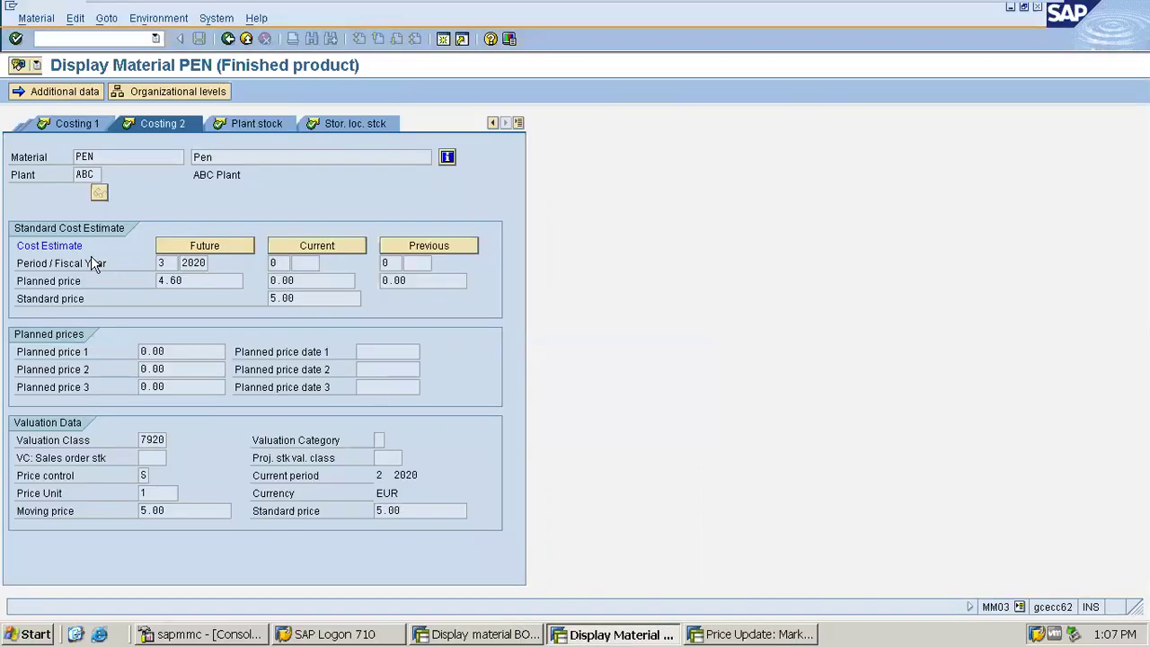
left_click_drag(316, 280, 256, 305)
- Return to the Mark Standard Price session and set the posting period to 3, fiscal year 2020
left_click(735, 634)
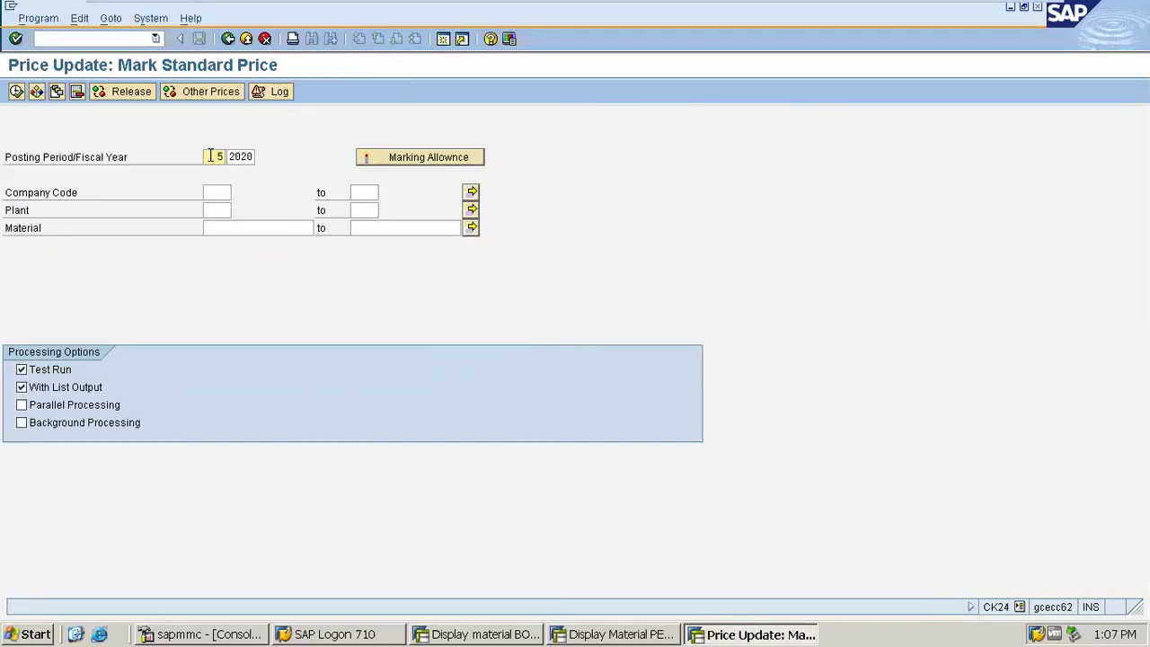
left_click(210, 156)
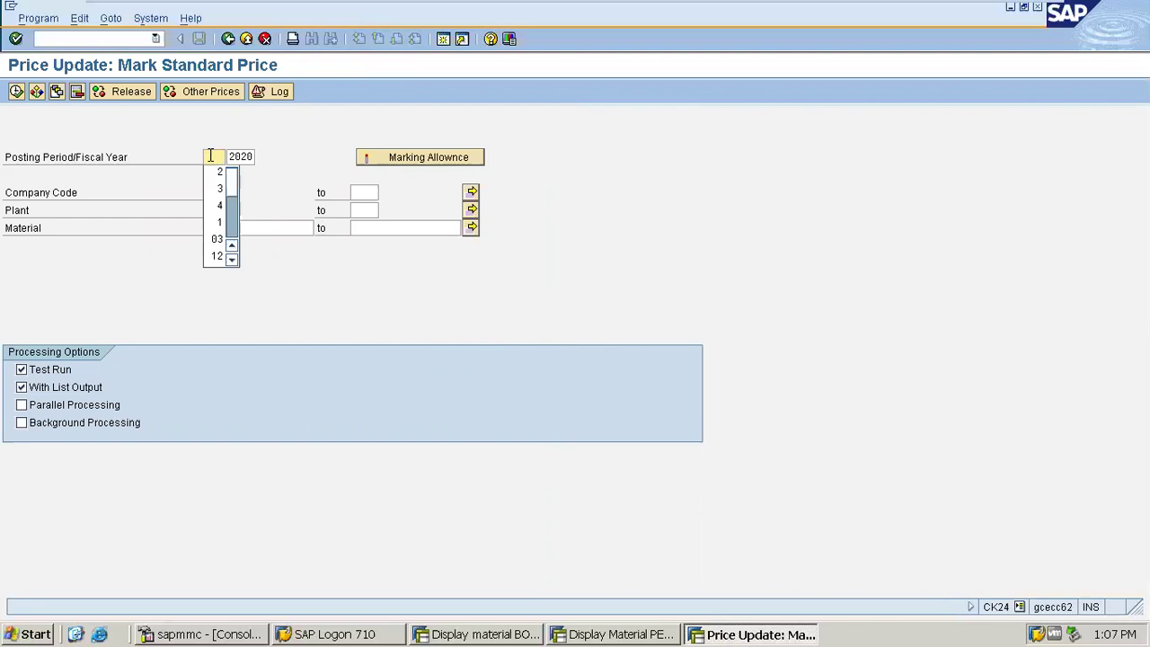
left_click(219, 189)
left_click(247, 157)
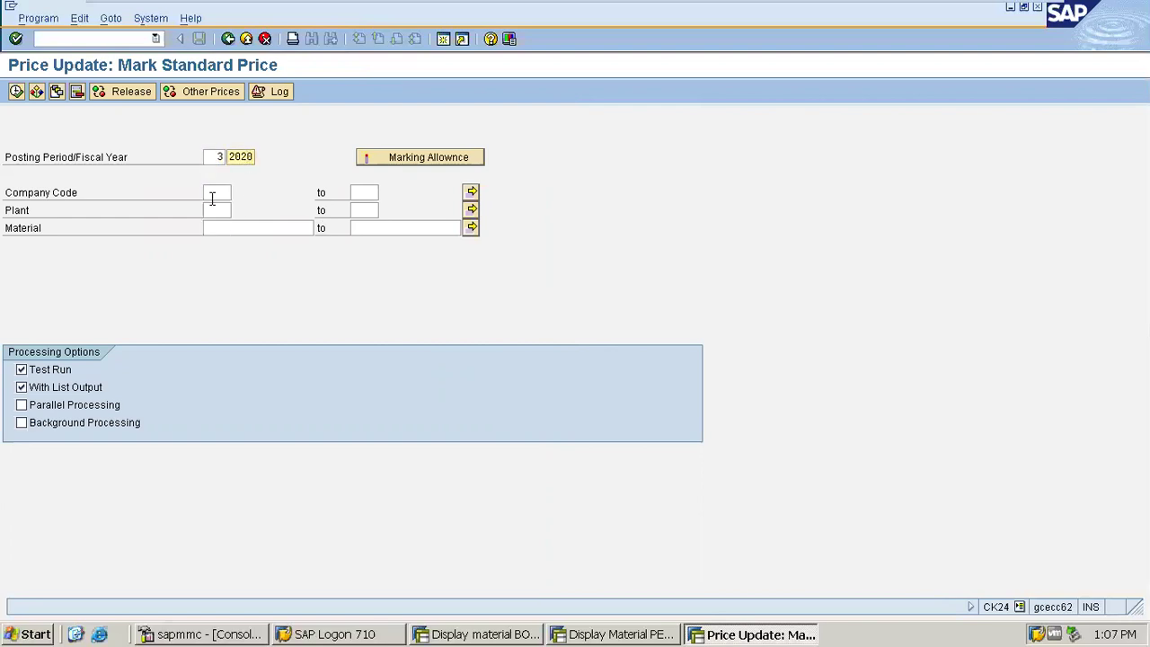
- Enter company code ABC as the selection for the standard price marking, correcting the mistyped entry
left_click(222, 194)
type("ABC")
left_click(285, 175)
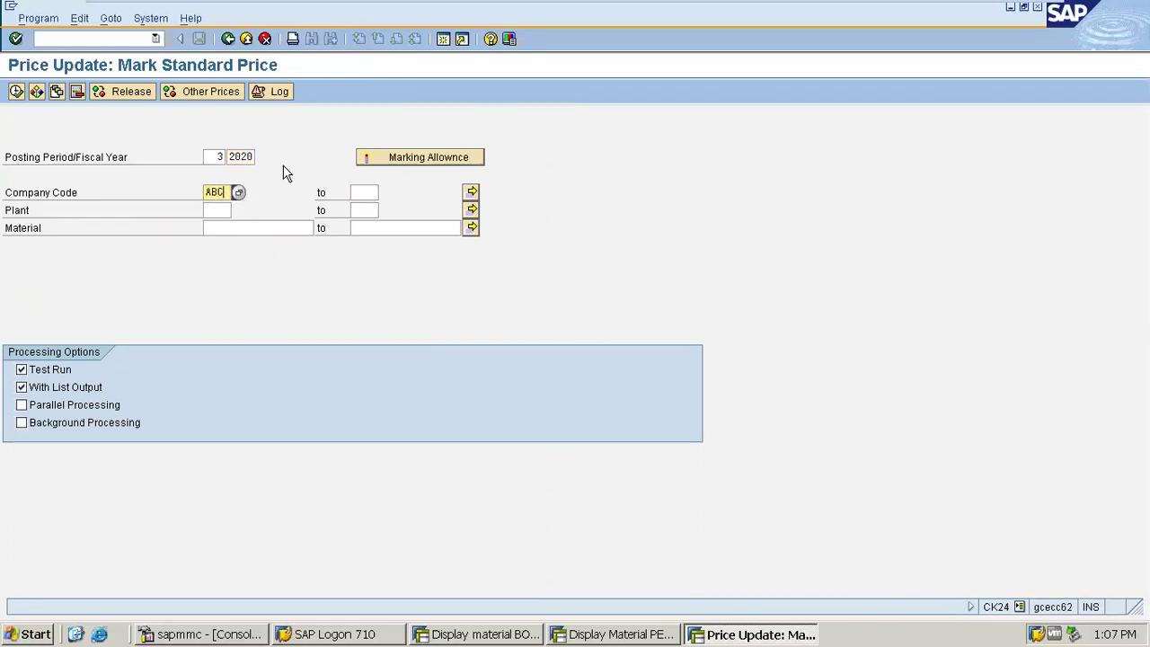
left_click(223, 213)
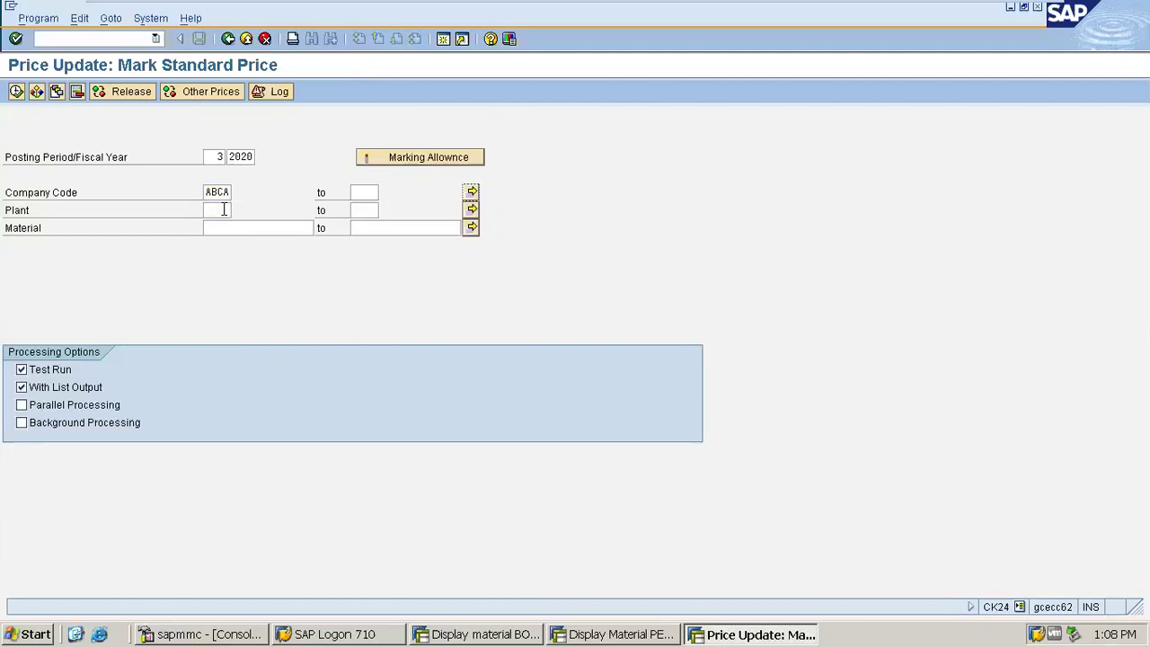
left_click(227, 196)
key("BackSpace")
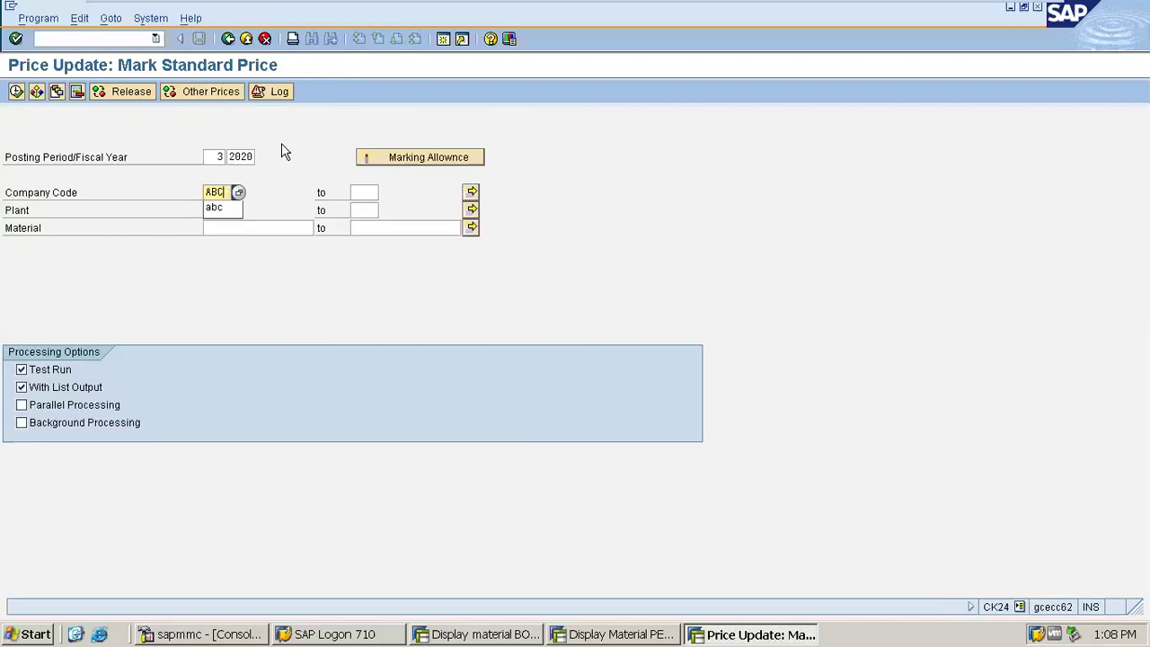
left_click(271, 224)
- Restrict the standard price marking to plant ABC and material PEN
left_click(219, 209)
type("a")
left_click(229, 223)
left_click(243, 228)
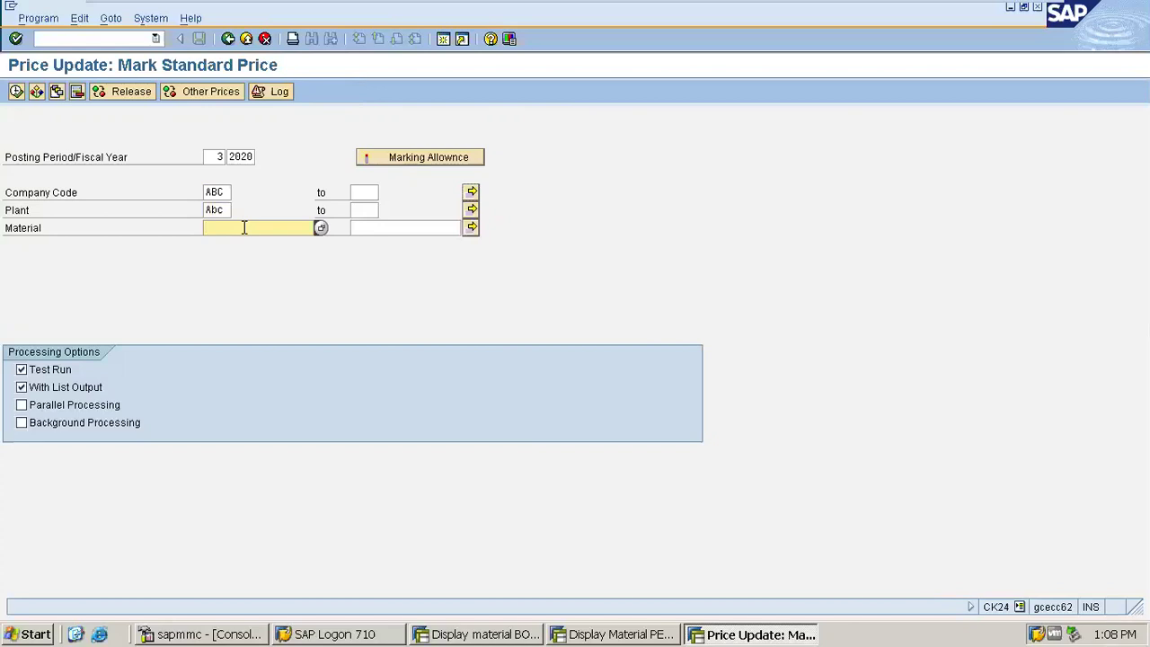
type("pen")
- Execute the marking test run for PEN, review its log and return to the selection criteria
left_click(15, 93)
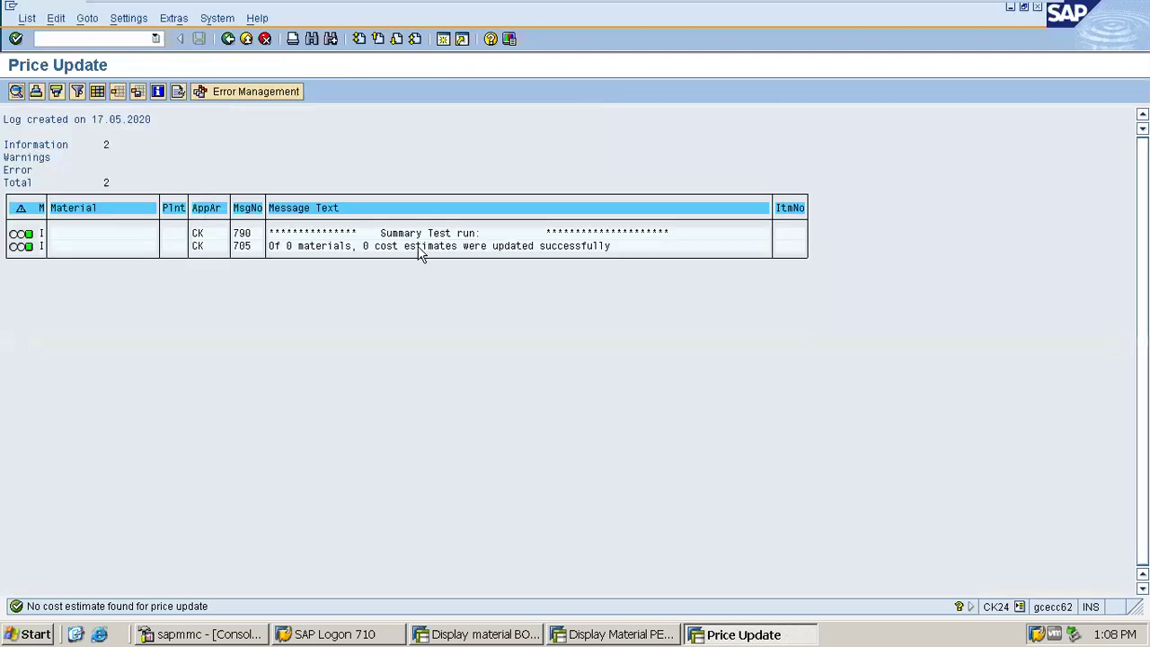
left_click(227, 40)
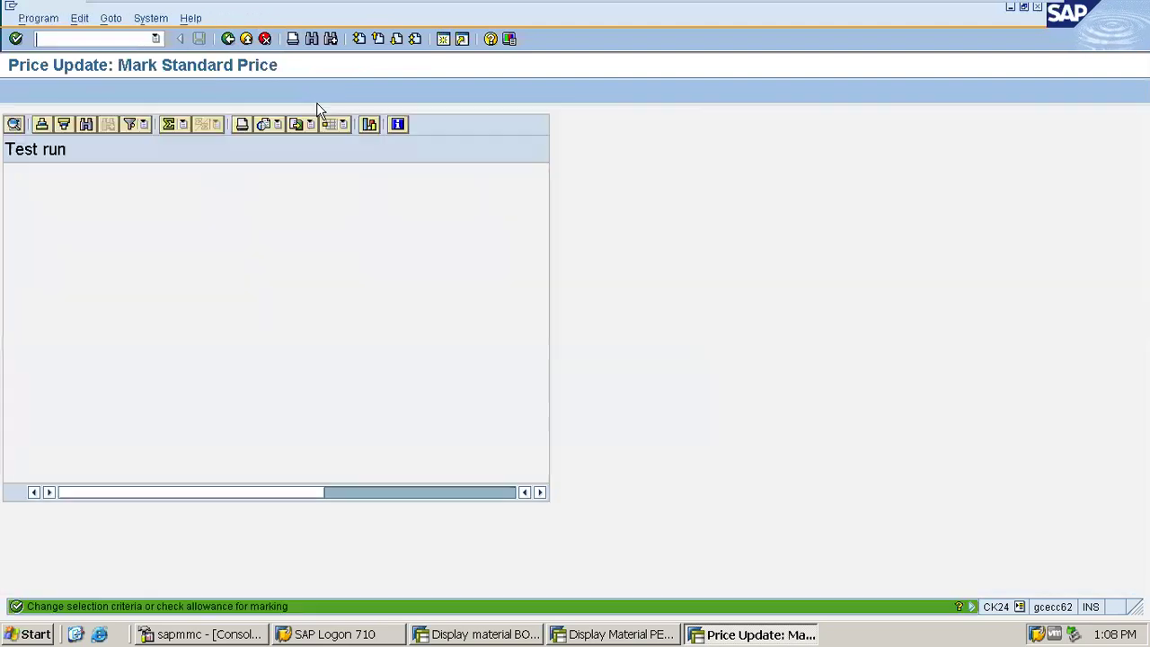
left_click(228, 41)
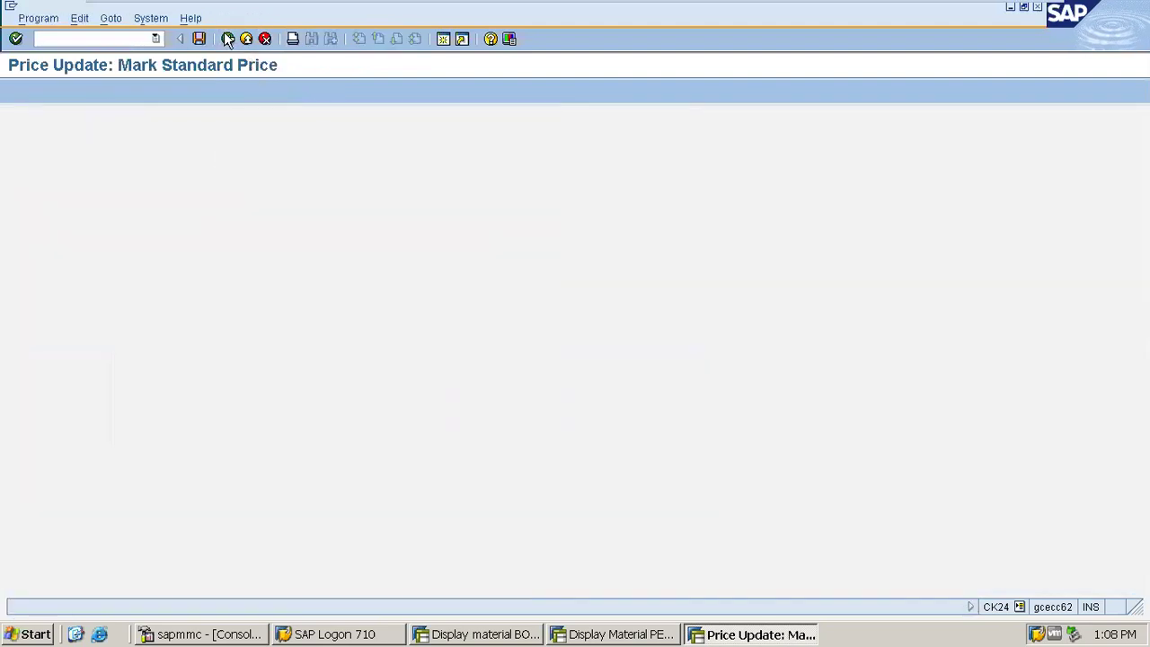
- Set the marking posting period to 2, rerun the test run for PEN and leave its log for the results list
double_click(214, 156)
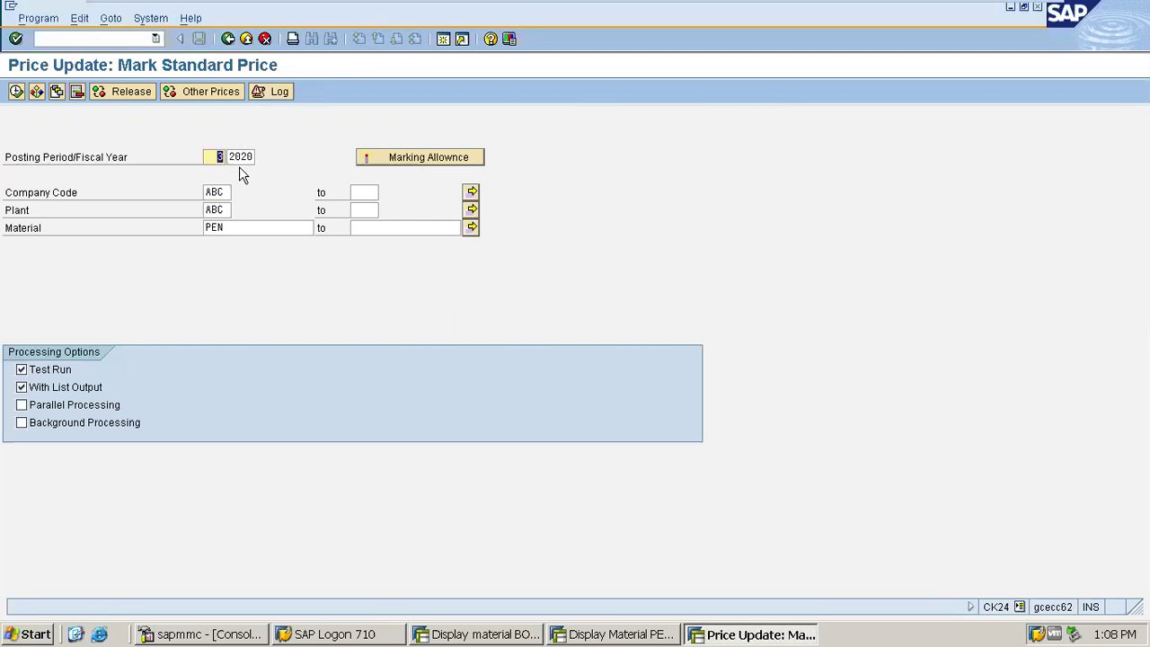
key("BackSpace")
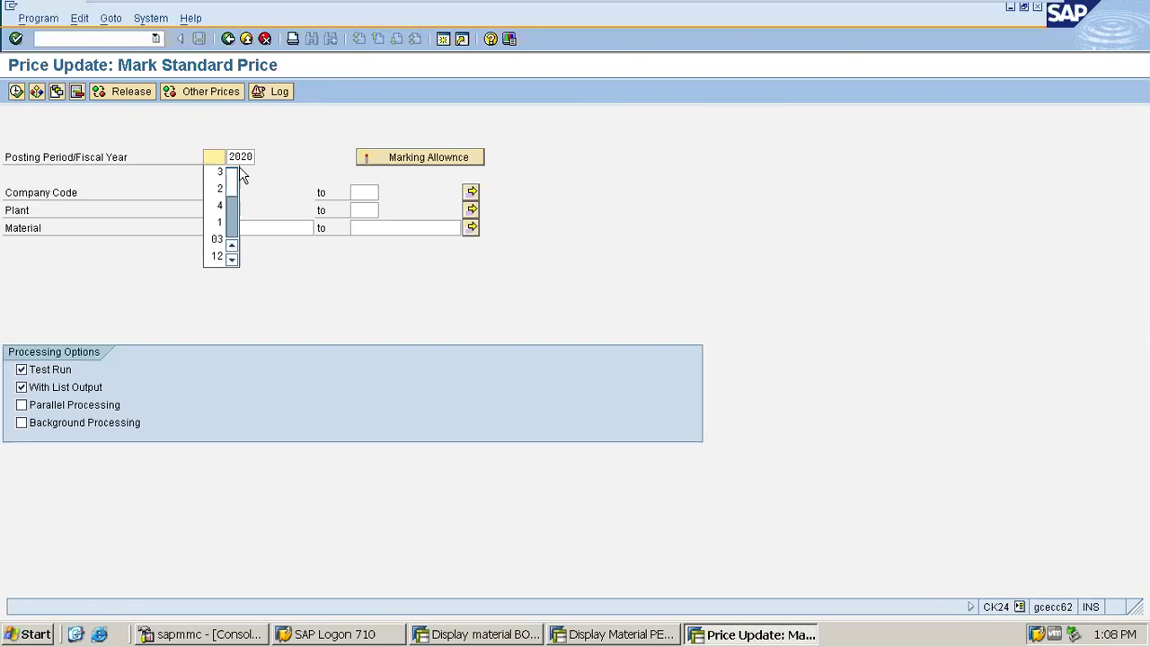
type("2")
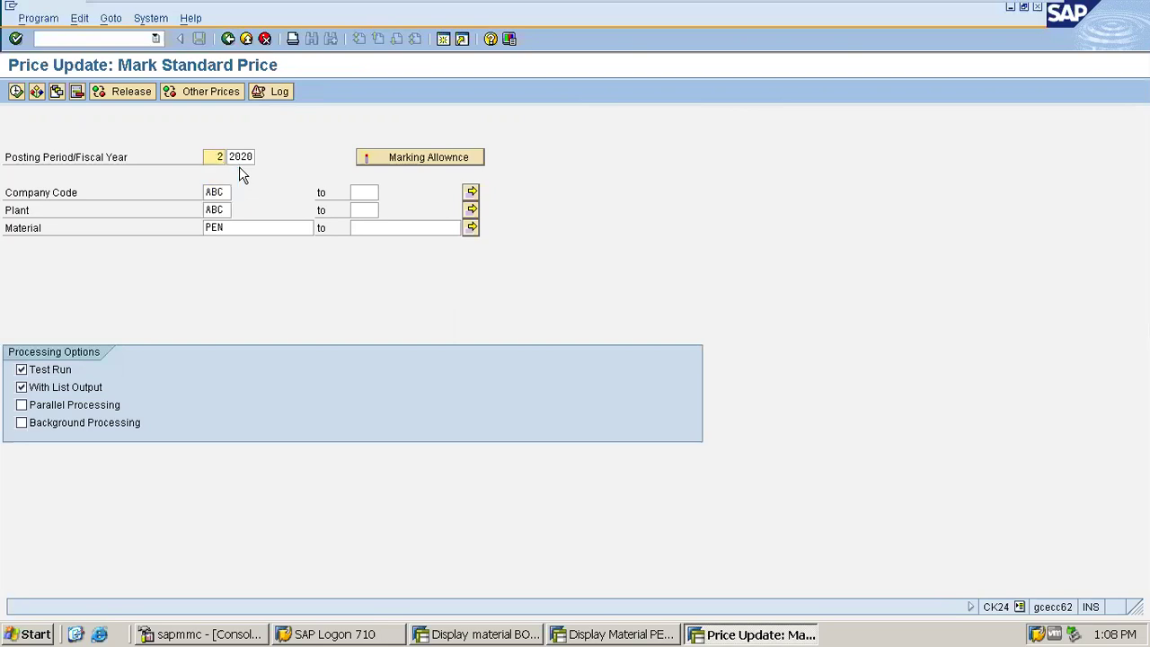
left_click(243, 164)
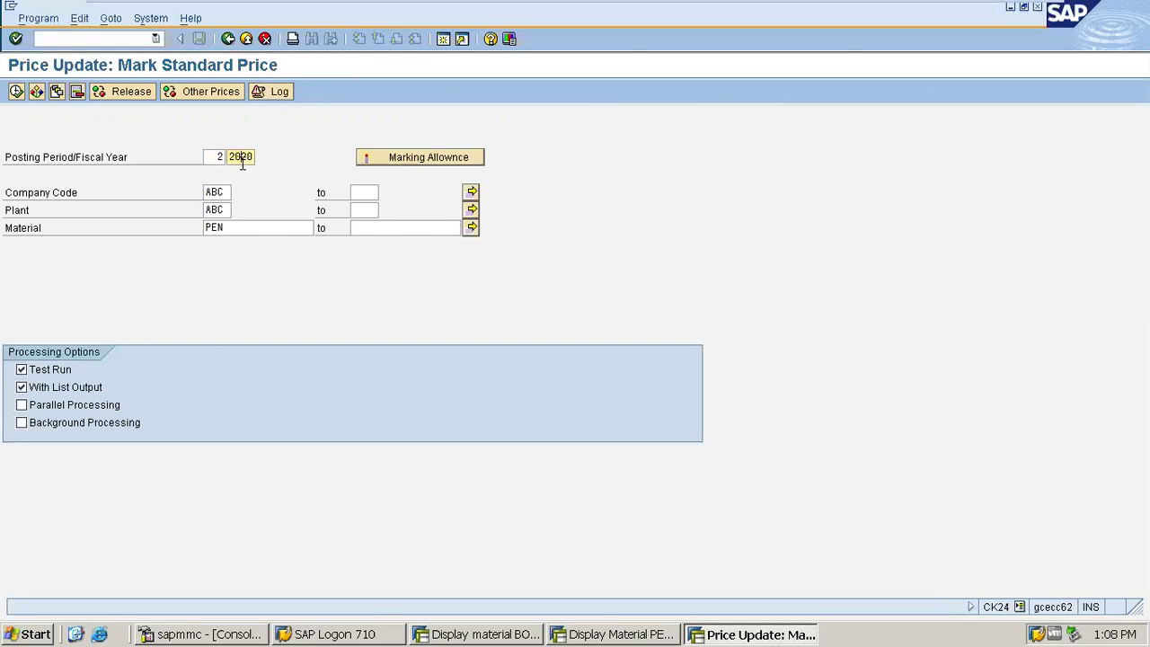
left_click(16, 91)
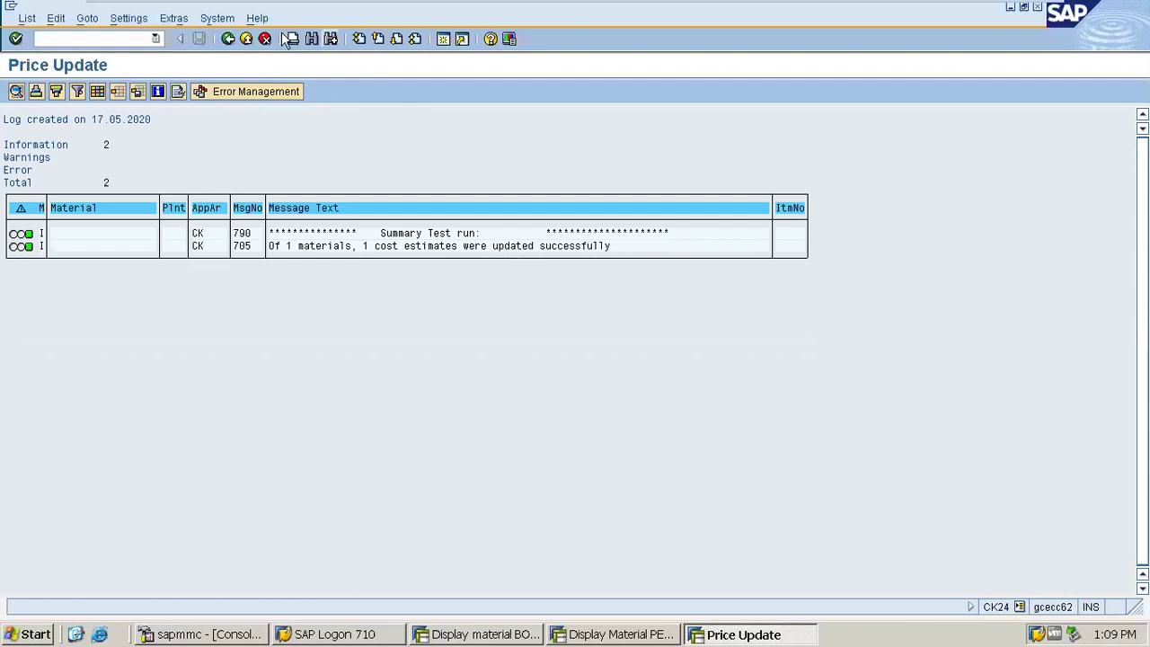
left_click(227, 39)
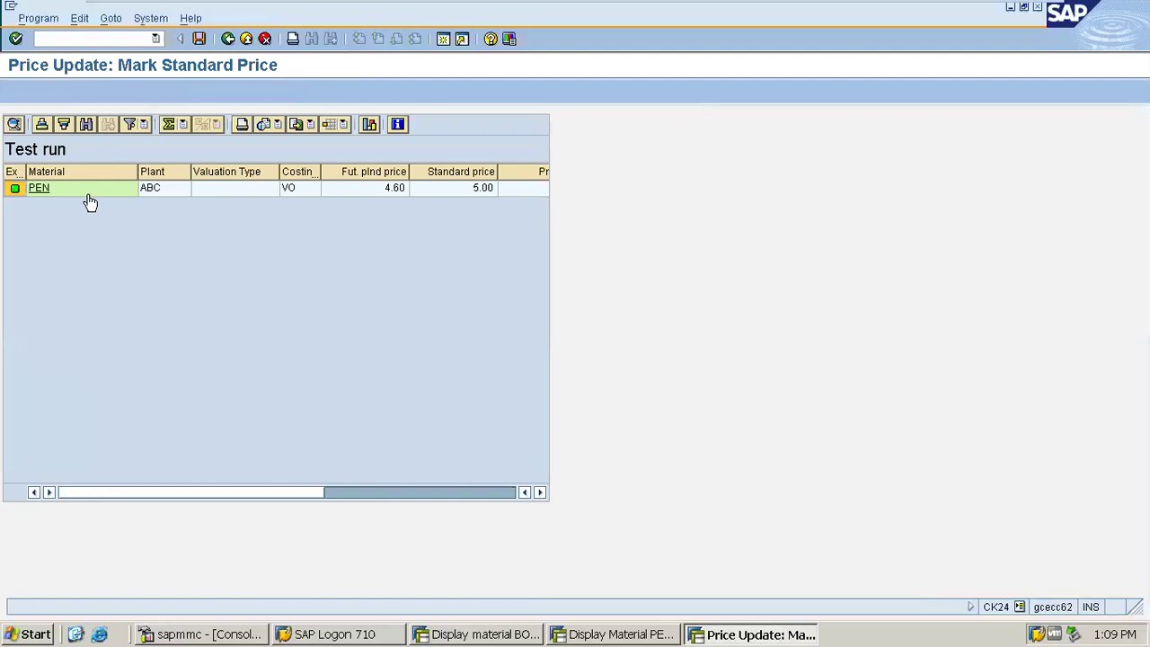
- Compare the standard price and future planned price in the test run list with the Costing 2 view of material PEN
left_click(456, 190)
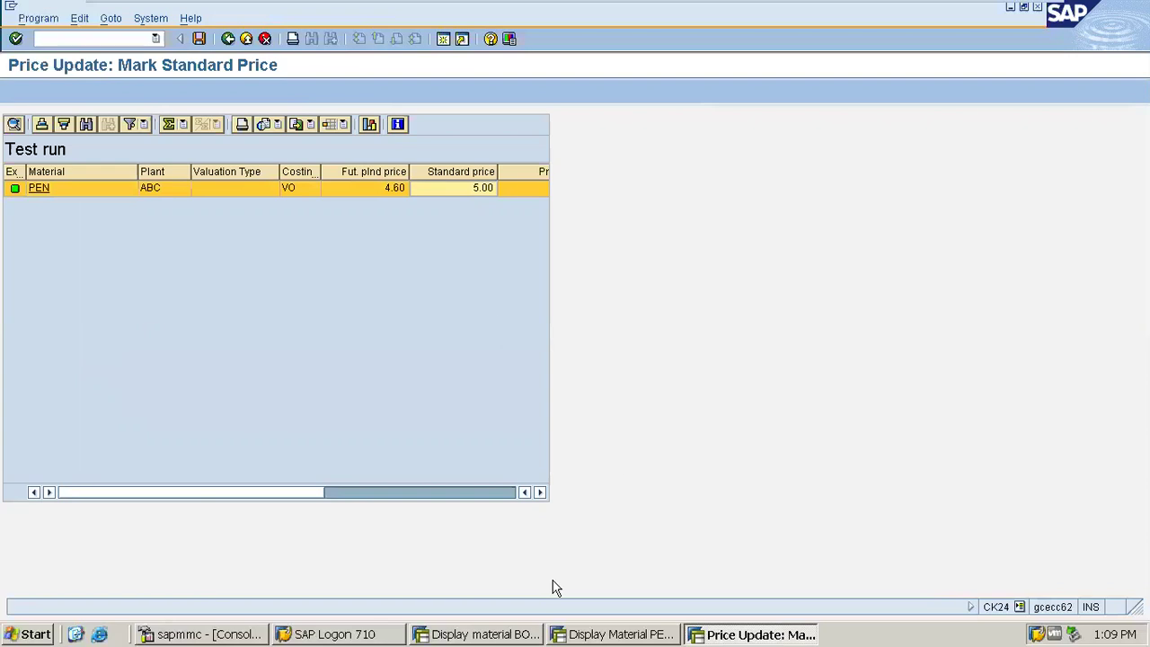
left_click(572, 635)
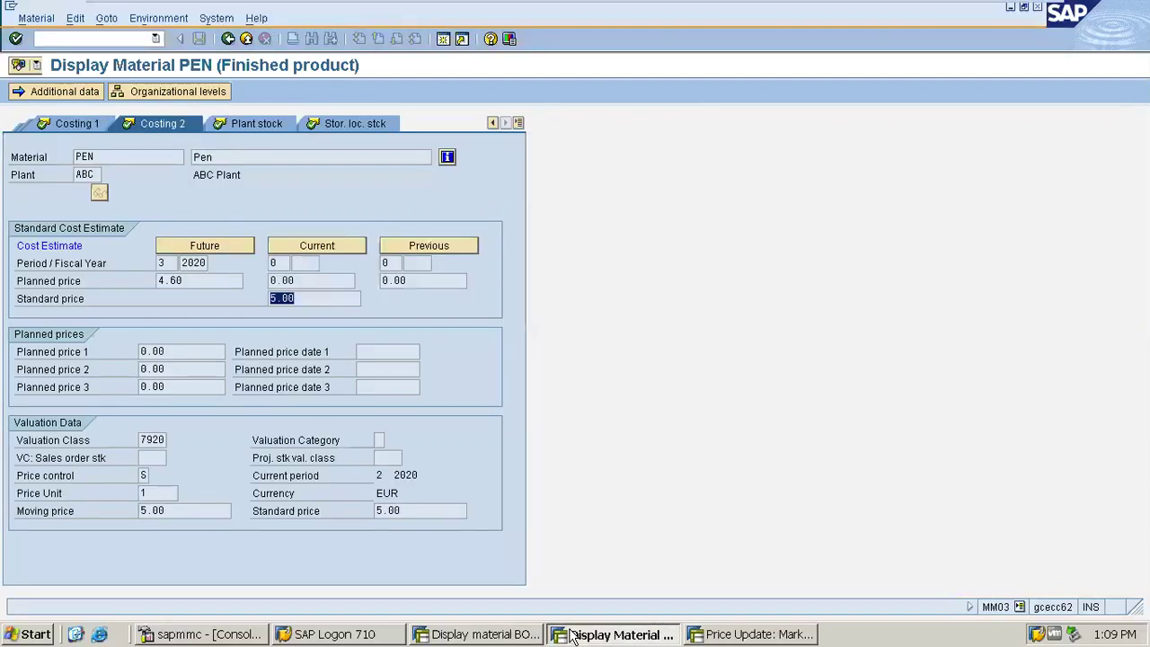
left_click_drag(318, 299, 258, 304)
key("alt+Tab")
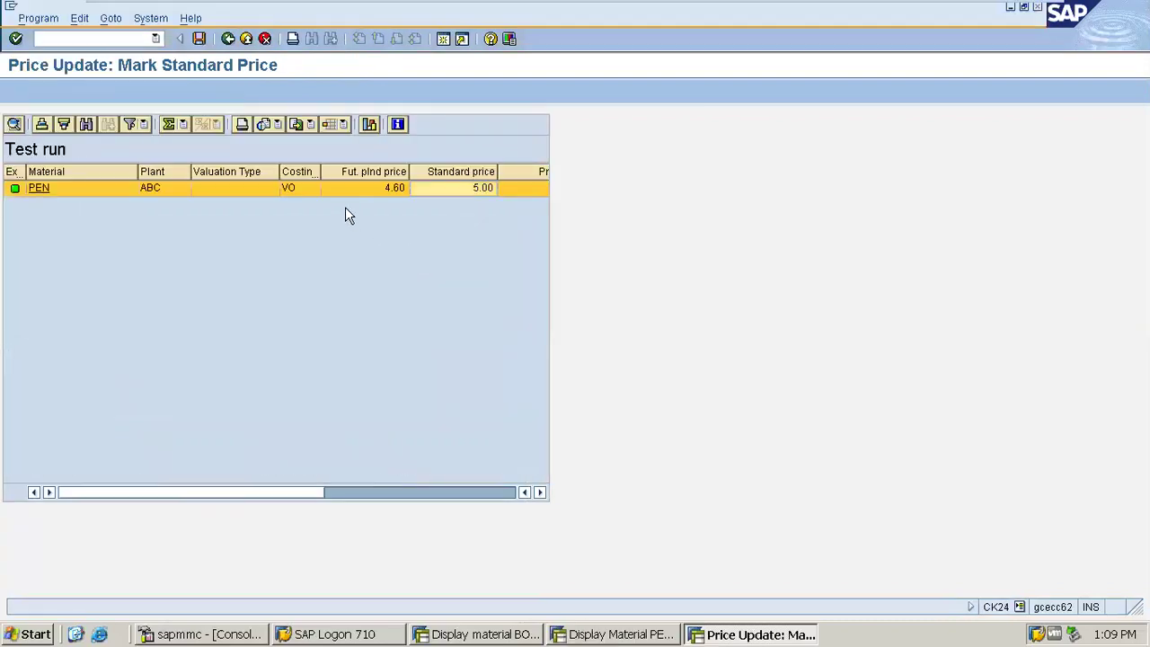
left_click(374, 188)
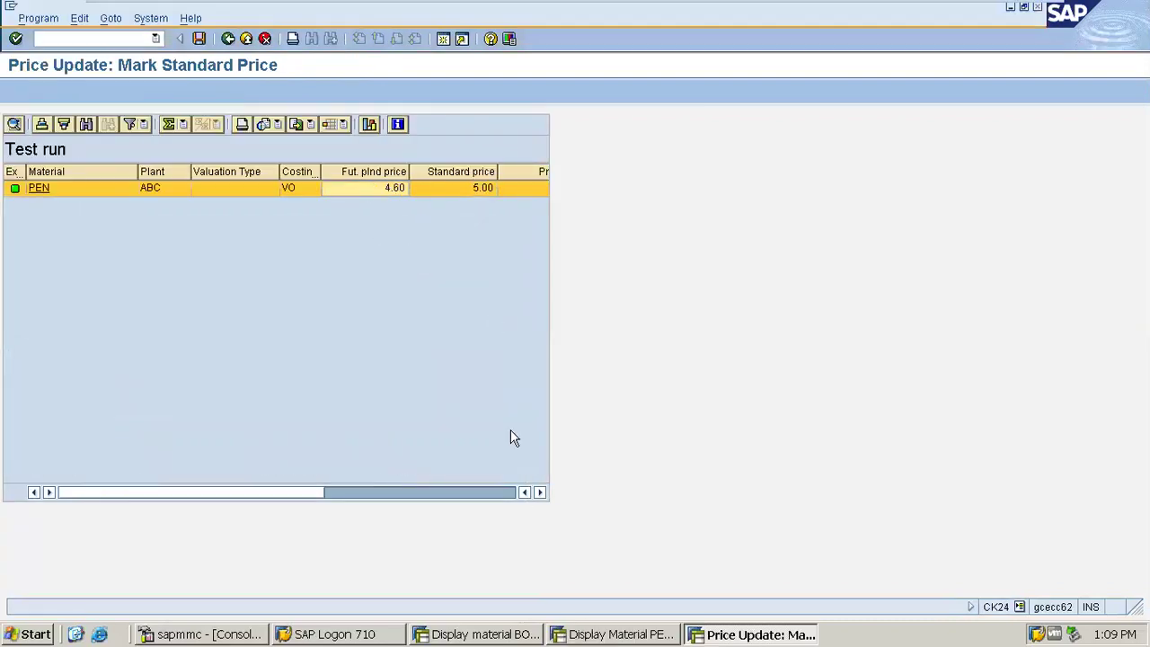
- Review the remaining columns of PEN's test run result, including price unit, currency and valuation view, and return to the selection criteria
left_click(540, 492)
left_click(539, 493)
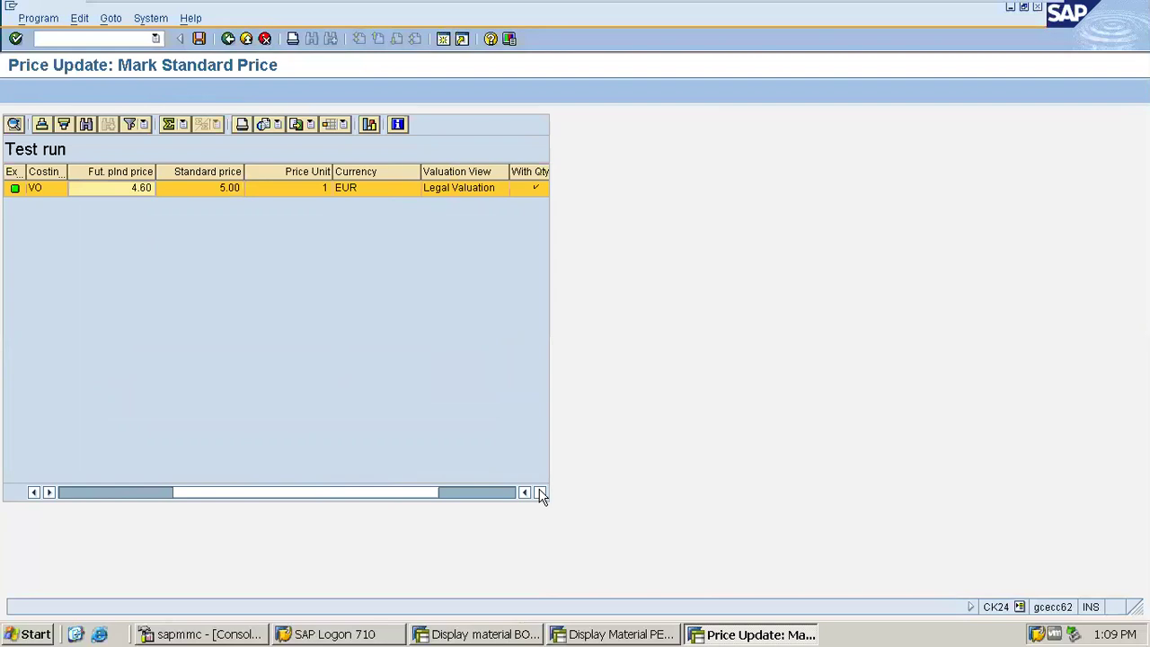
left_click(218, 199)
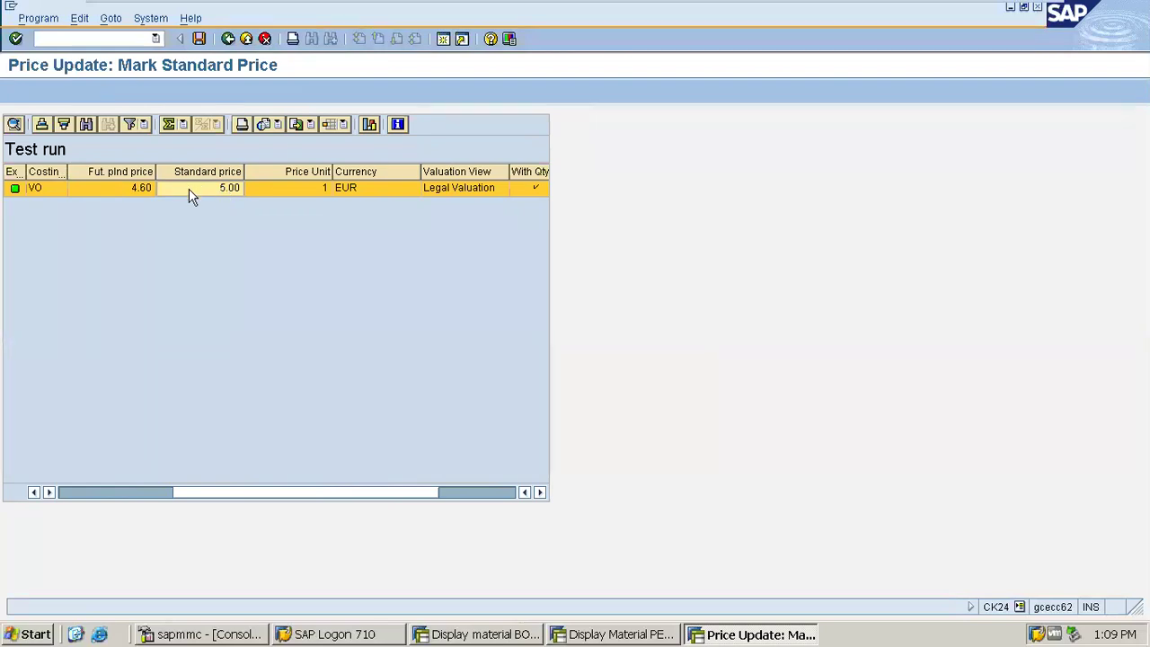
left_click(113, 192)
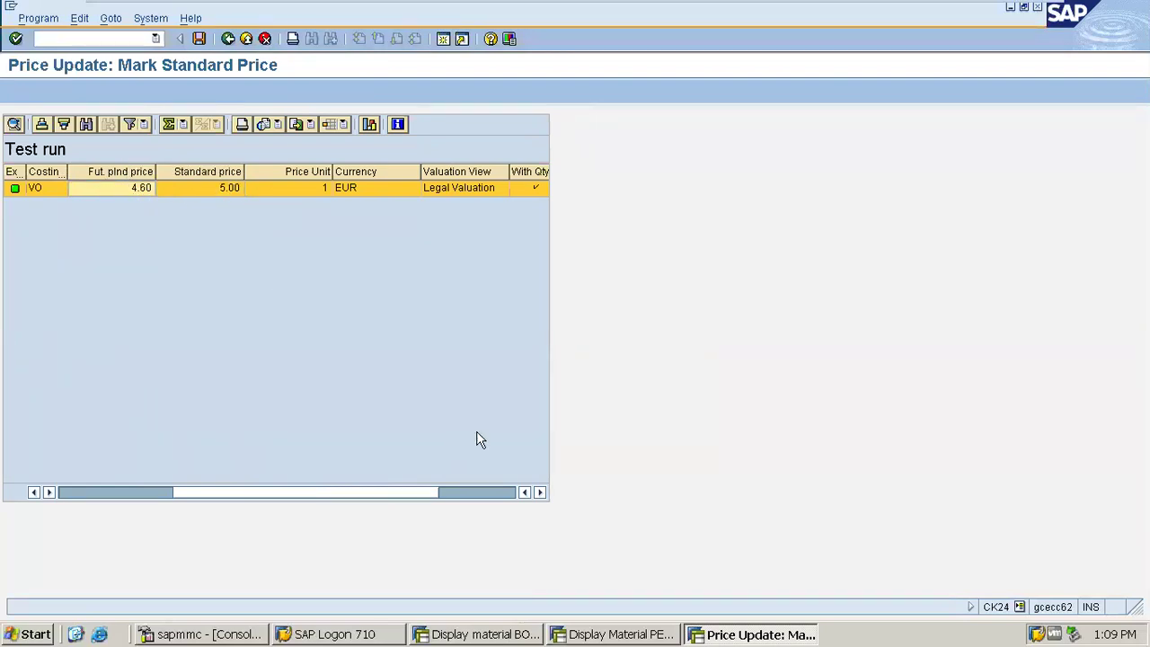
left_click(540, 492)
left_click(540, 492)
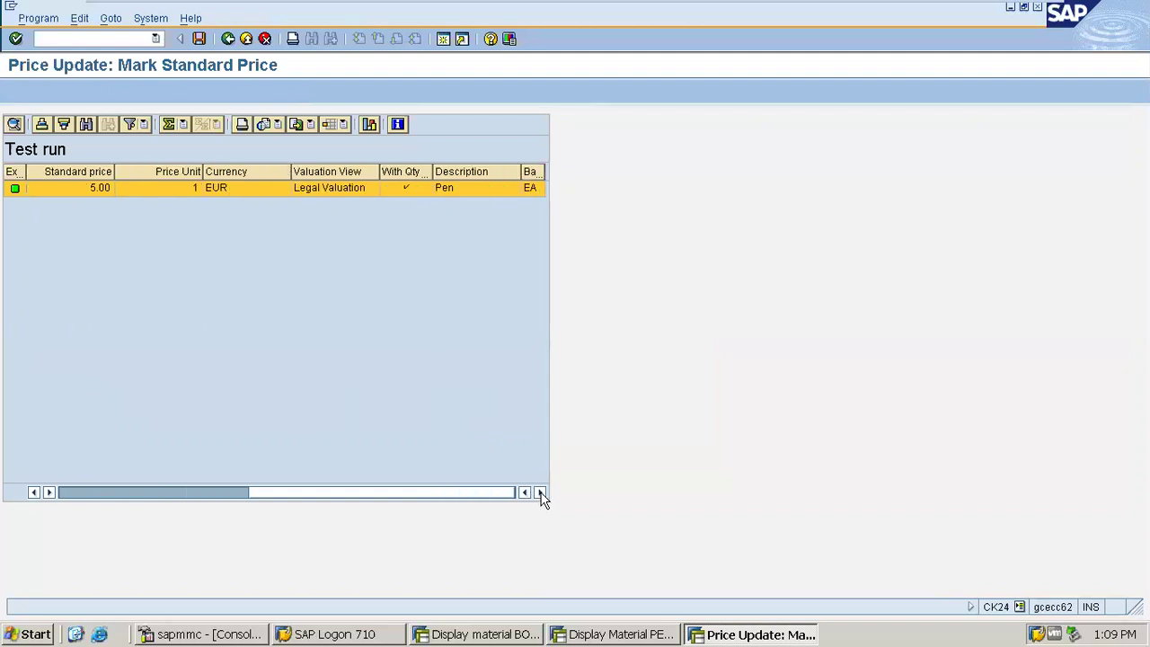
left_click(229, 39)
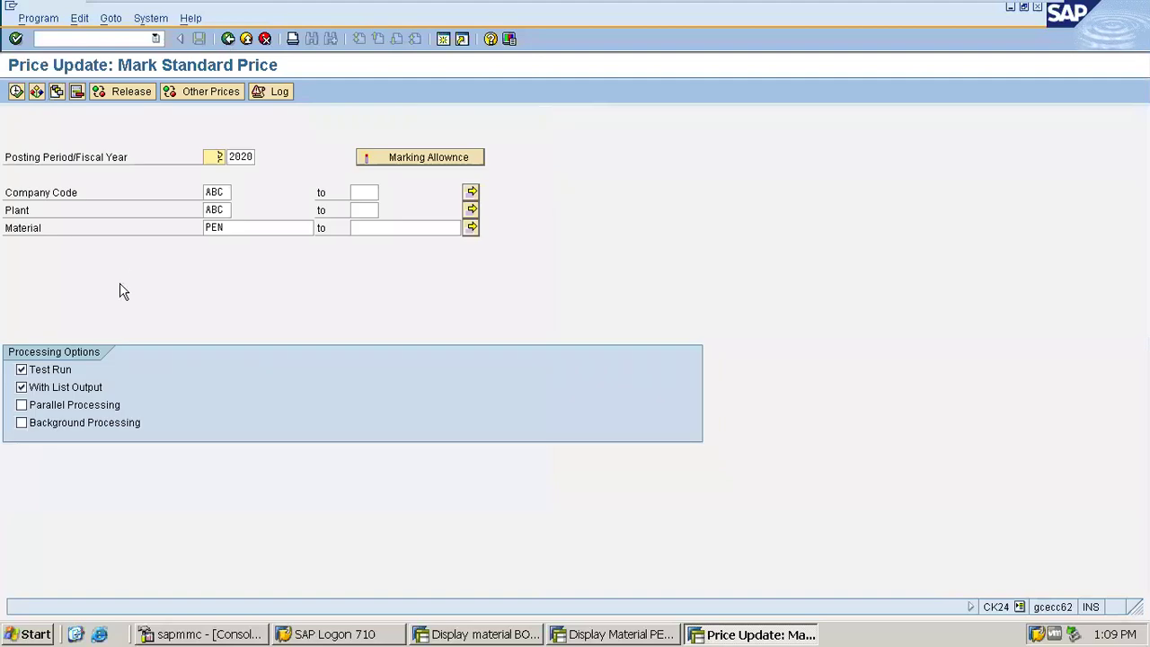
- Turn off Test Run, execute the actual standard price marking for PEN and return to the selection criteria
left_click(36, 370)
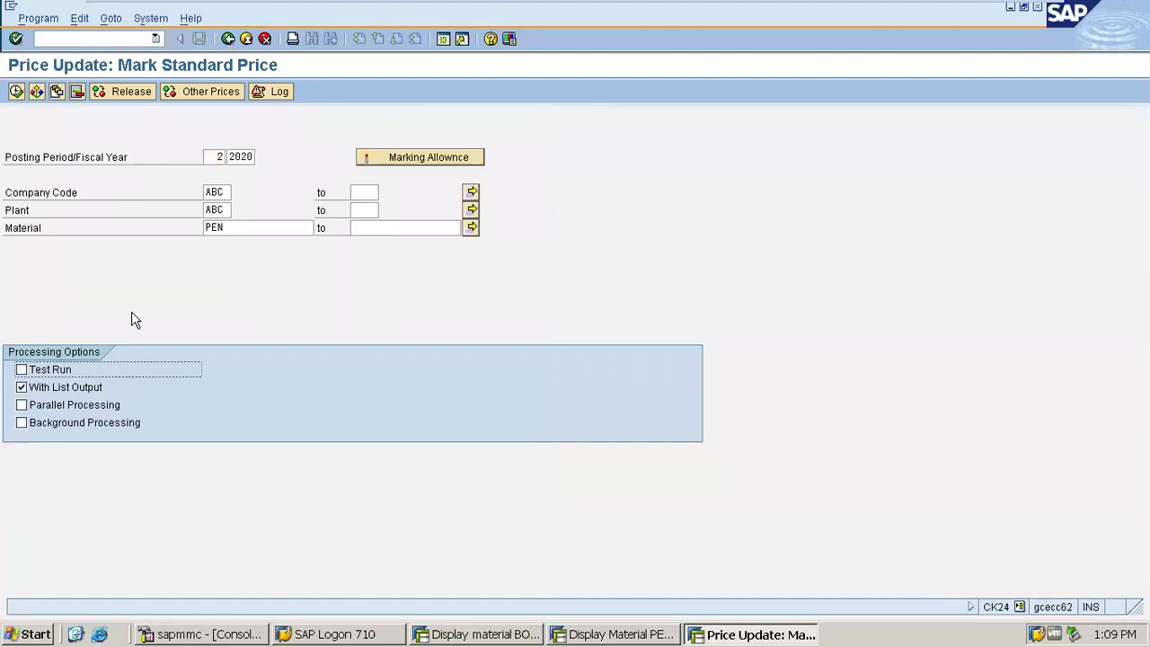
left_click(17, 91)
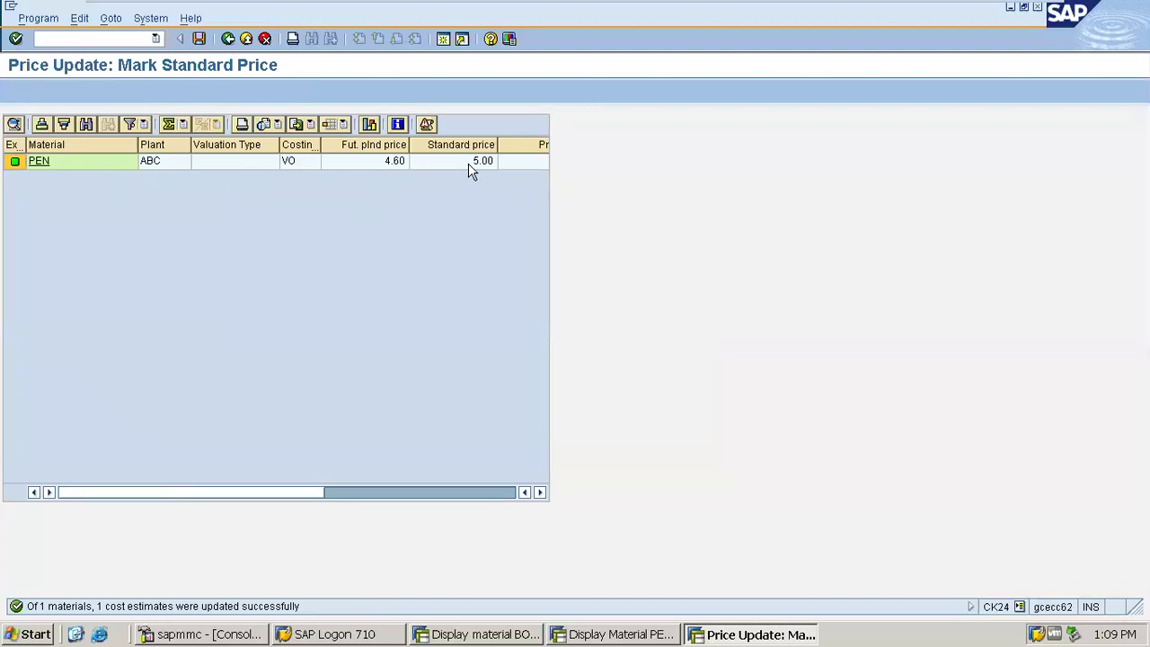
left_click(228, 39)
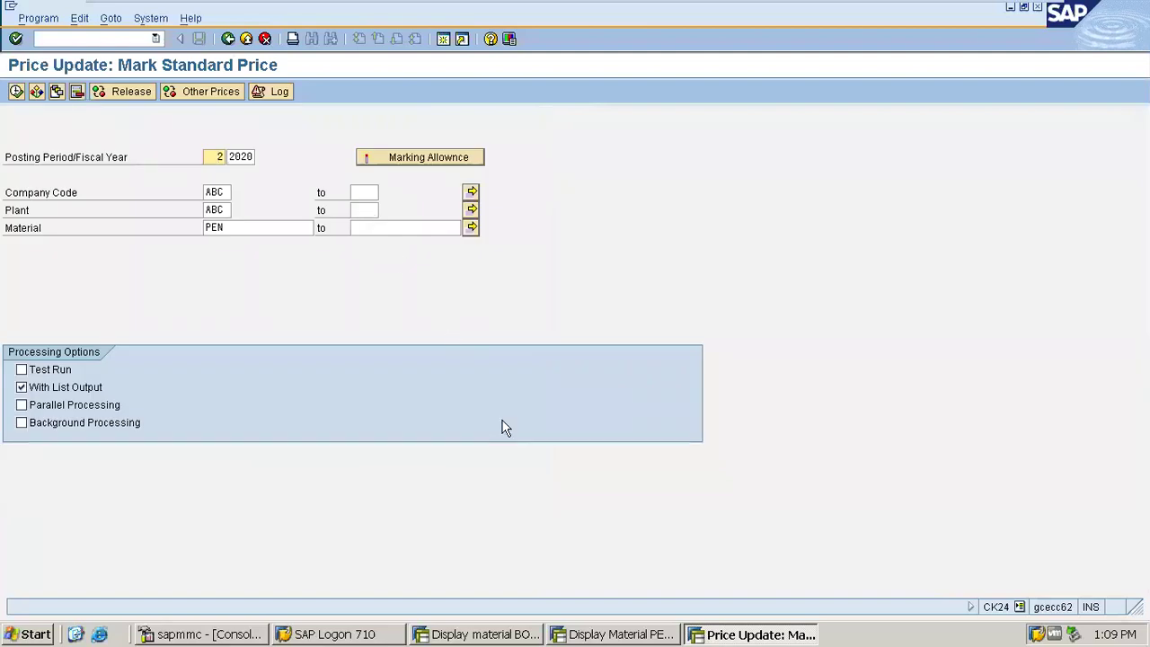
- Switch to the material display session and reopen material PEN through MM03 with all views for plant ABC
left_click(603, 635)
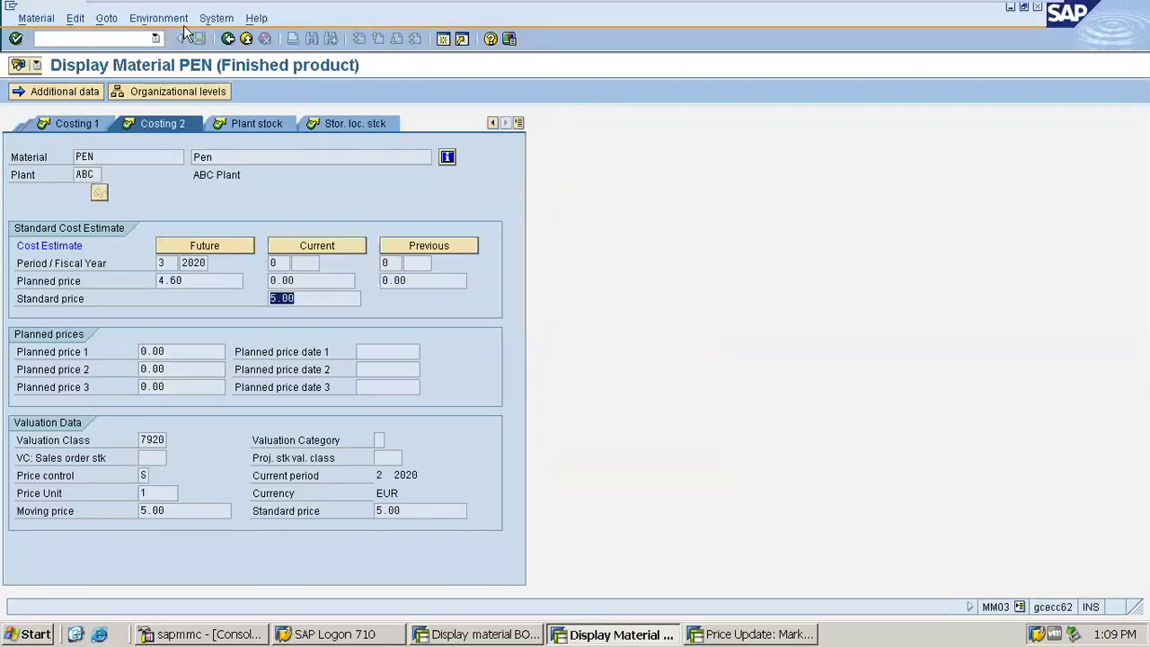
left_click(138, 38)
type("/nmm")
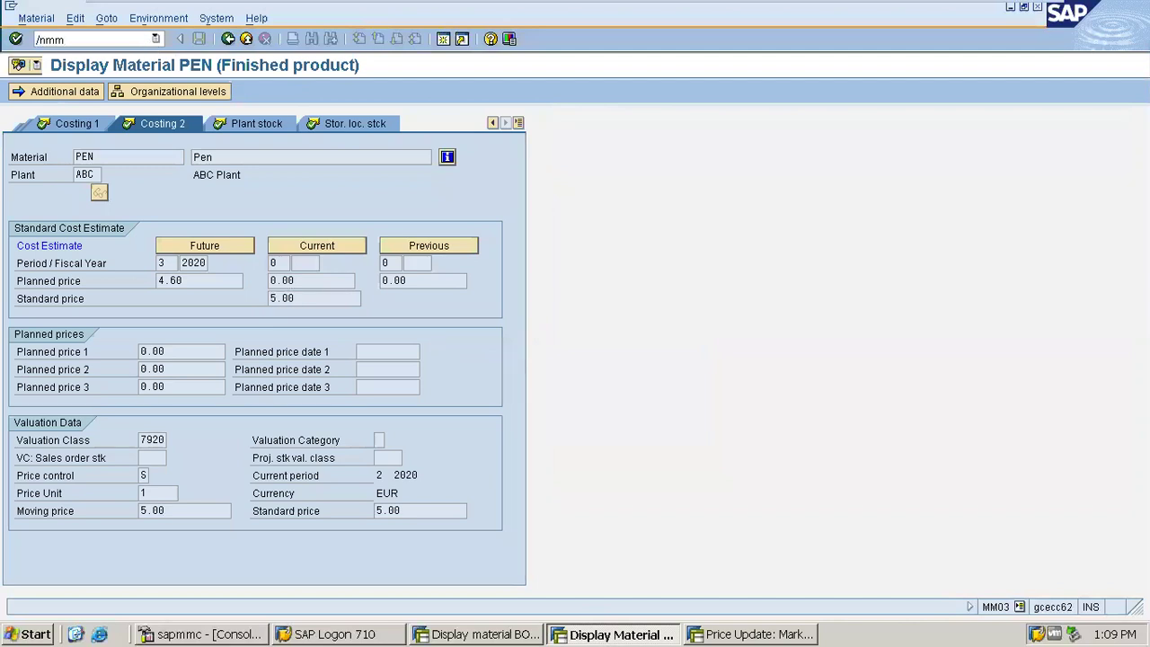
key("Return")
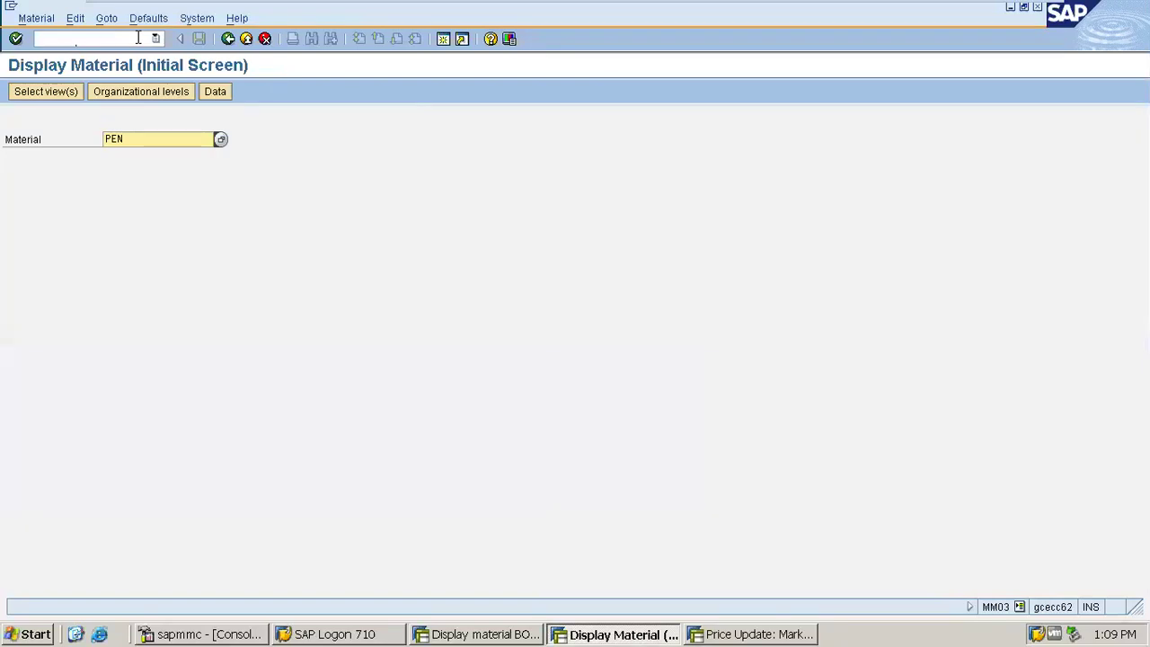
key("Return")
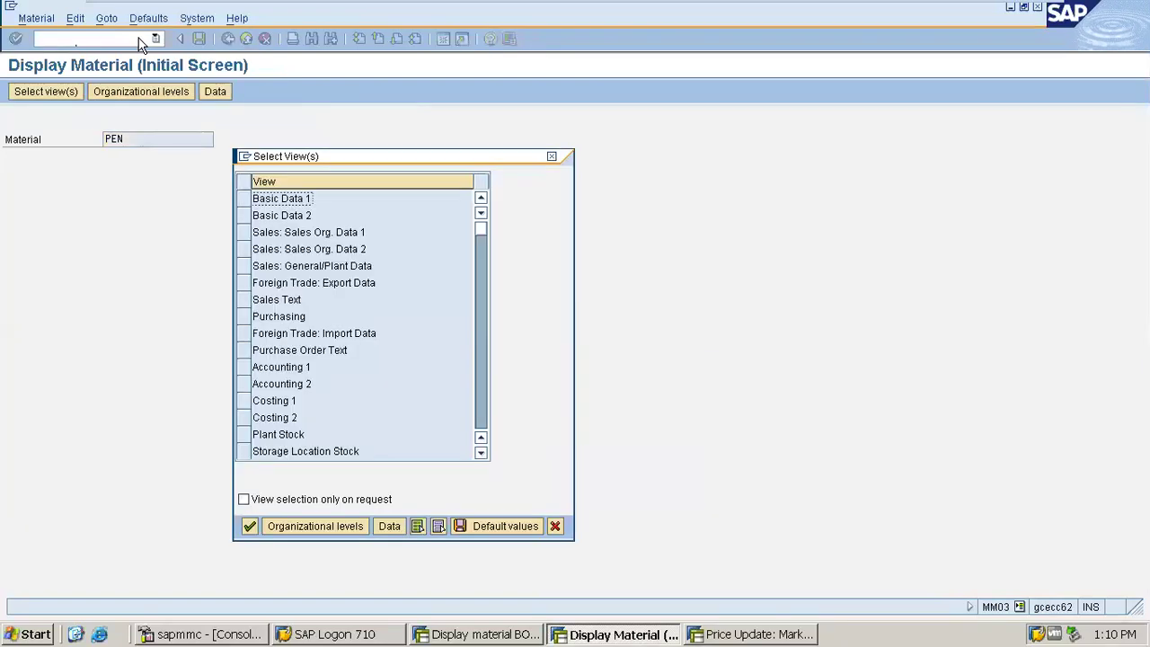
left_click(417, 527)
key("Return")
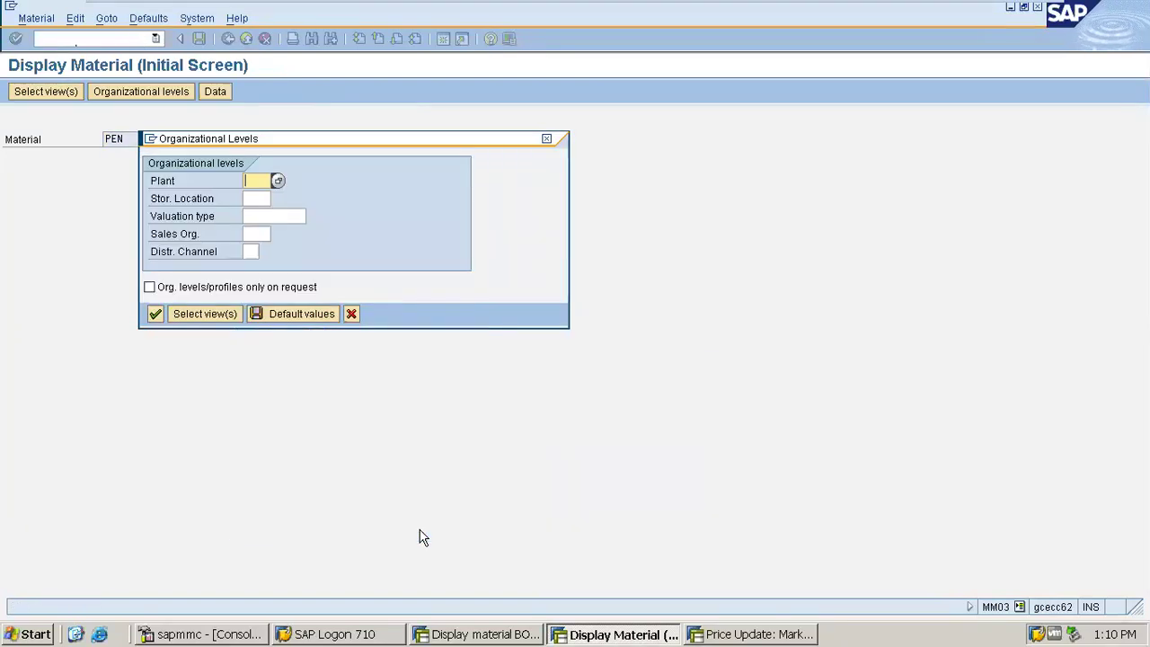
type("abc")
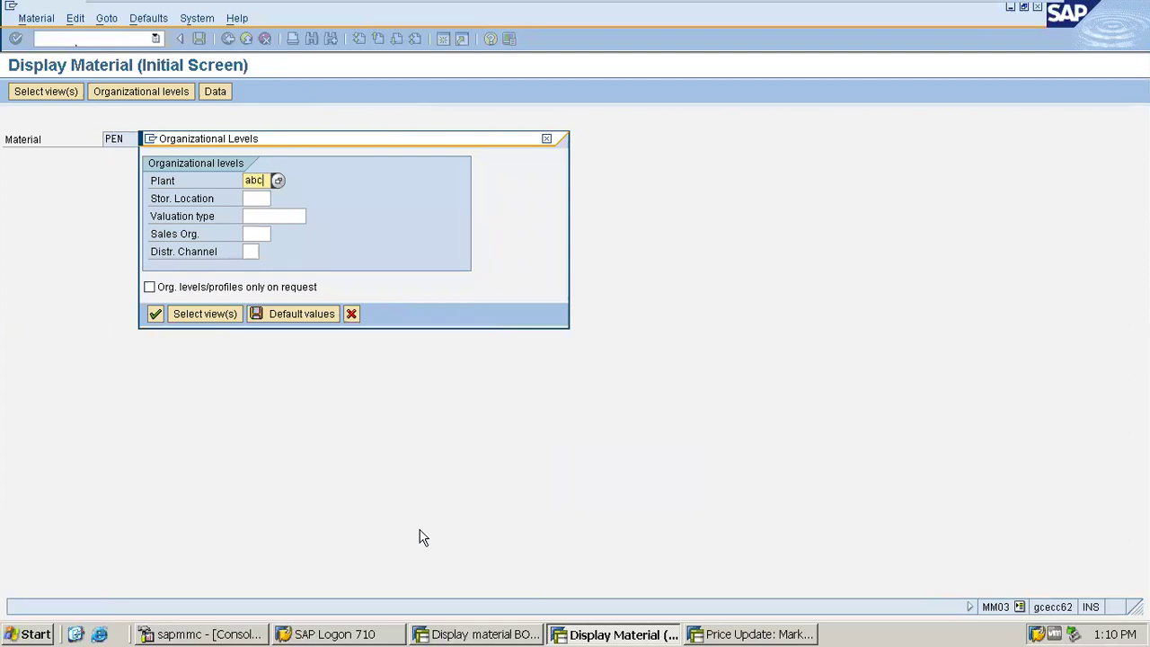
key("Return")
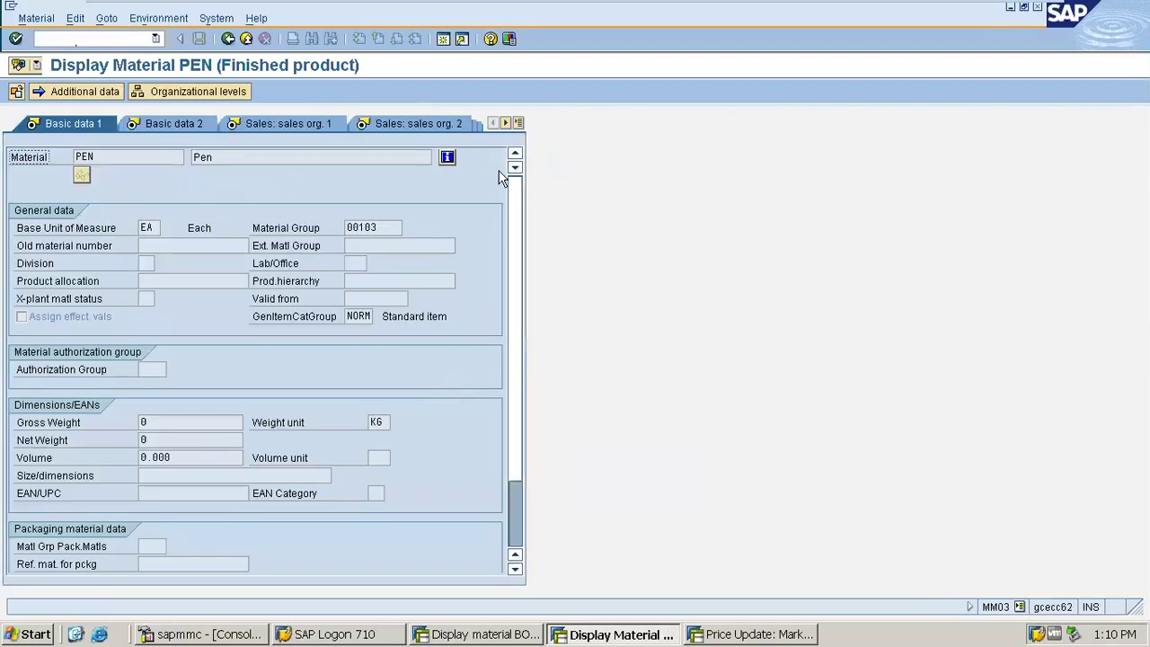
- Check PEN's valuation in the Accounting 1 view and its future and current cost estimate prices in the Costing 2 view
left_click(518, 122)
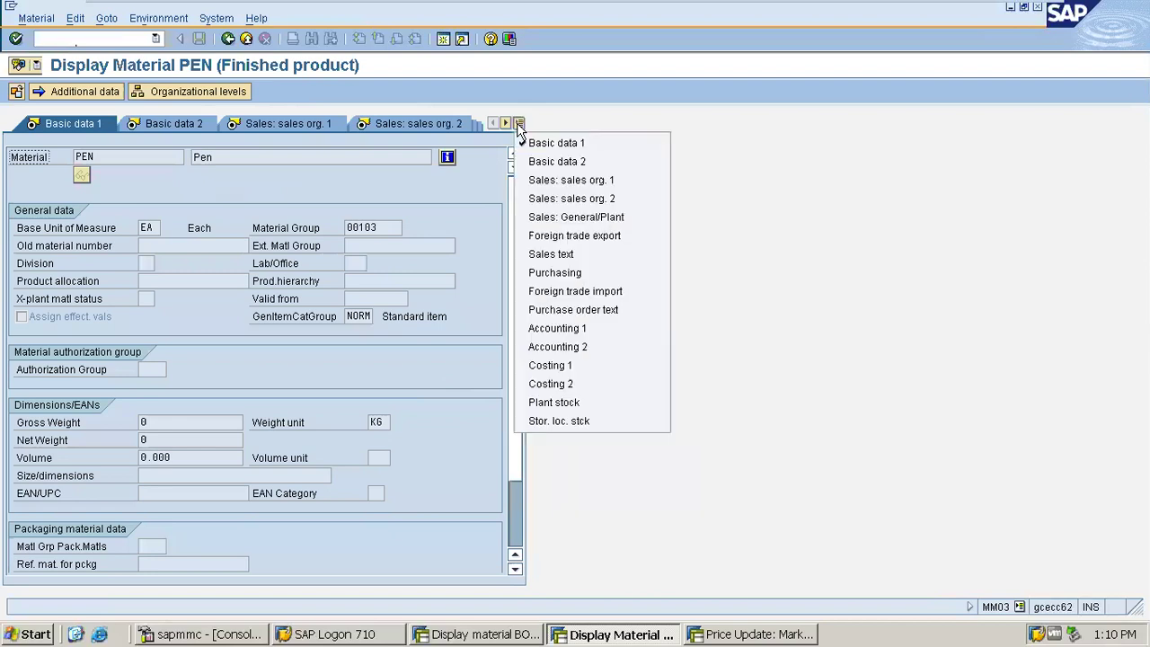
left_click(623, 335)
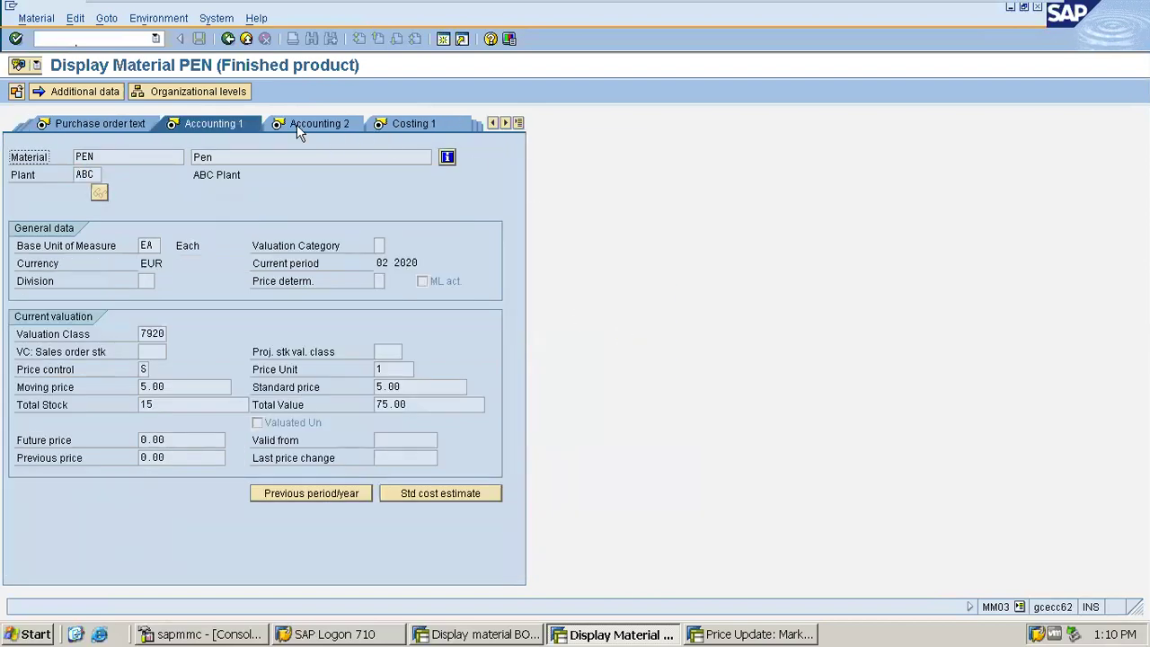
left_click(518, 123)
left_click(566, 390)
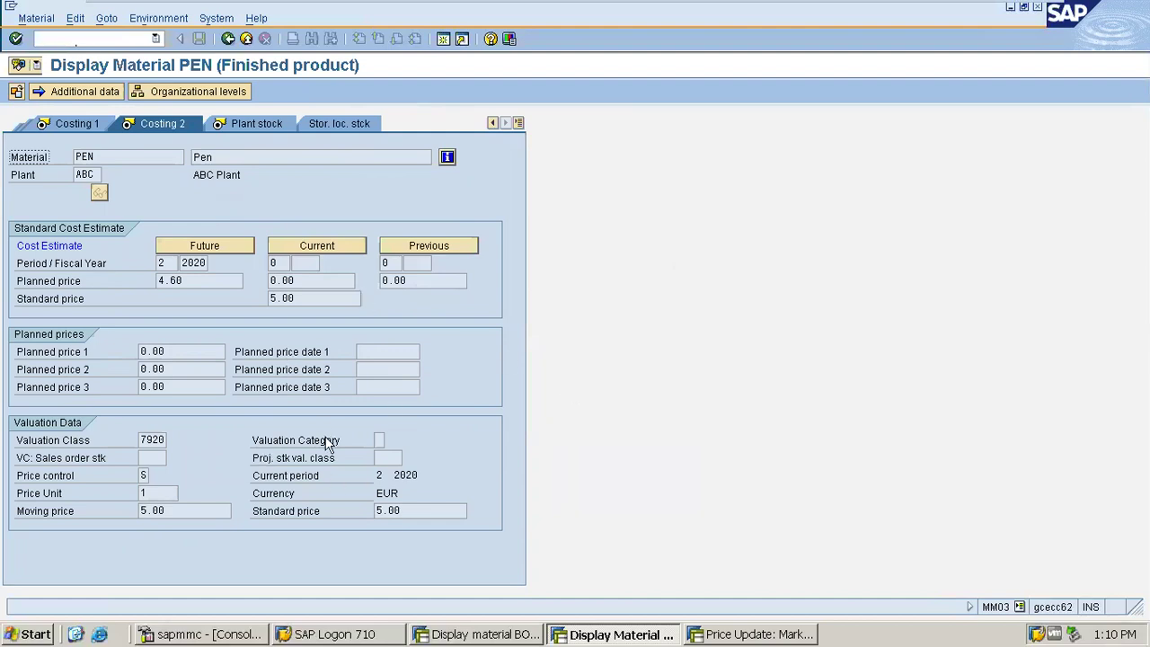
left_click_drag(312, 281, 244, 281)
- Return to the price update session, switch it to Release Standard Price, enable Test Run and execute the release test for PEN
left_click(735, 634)
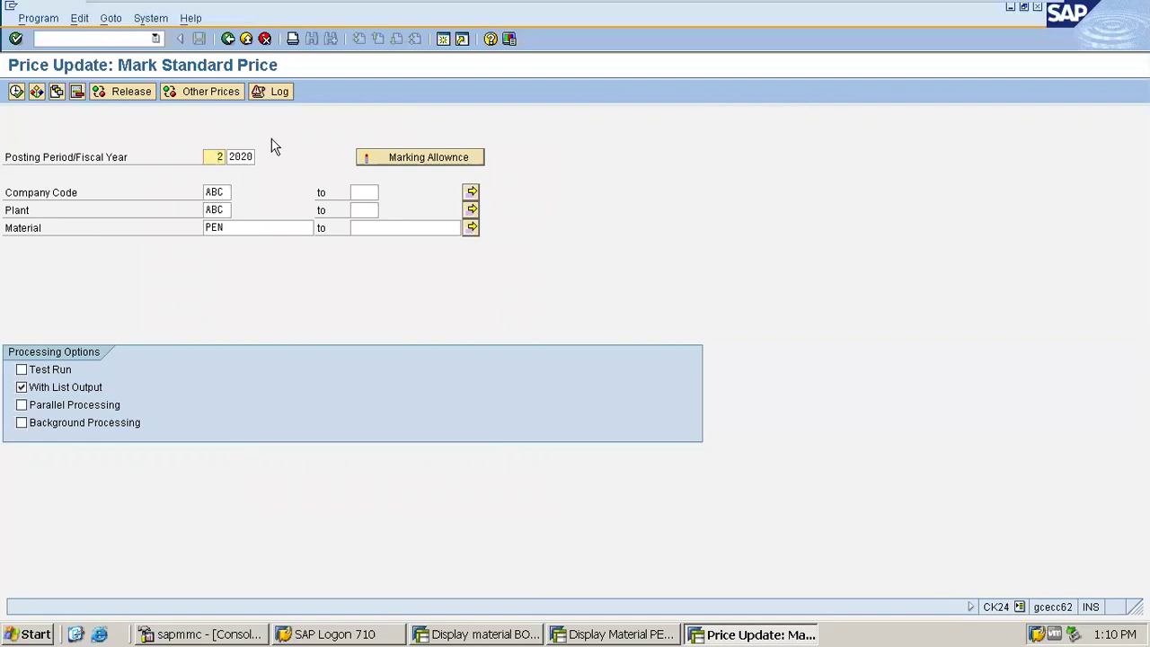
left_click(119, 93)
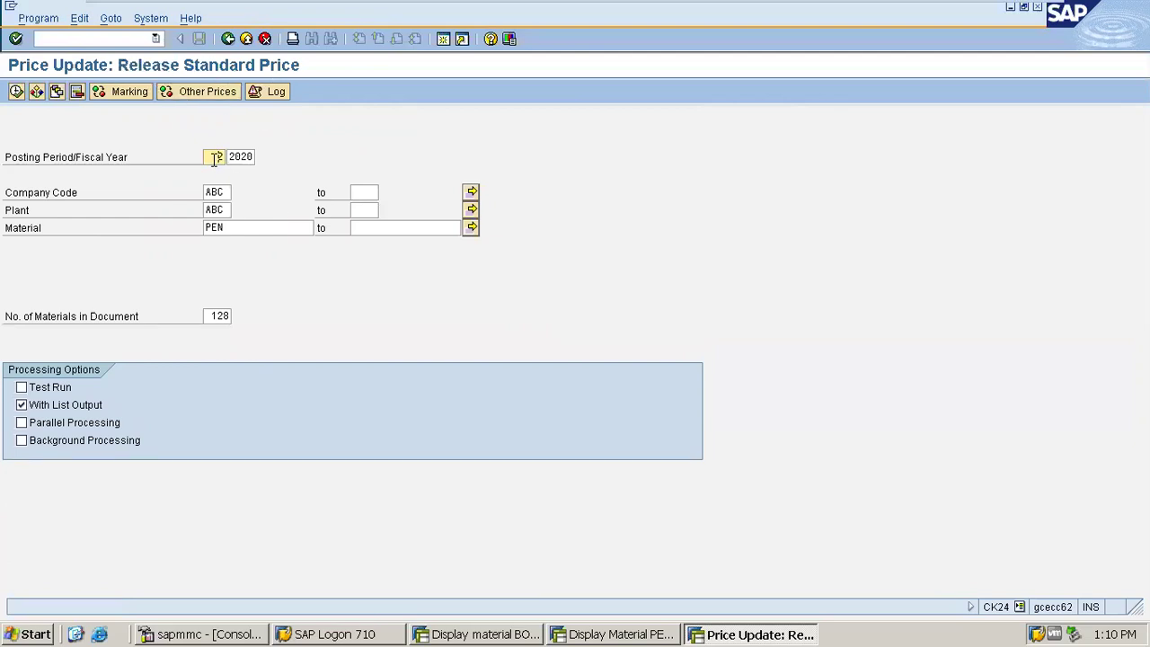
left_click(215, 193)
left_click(215, 210)
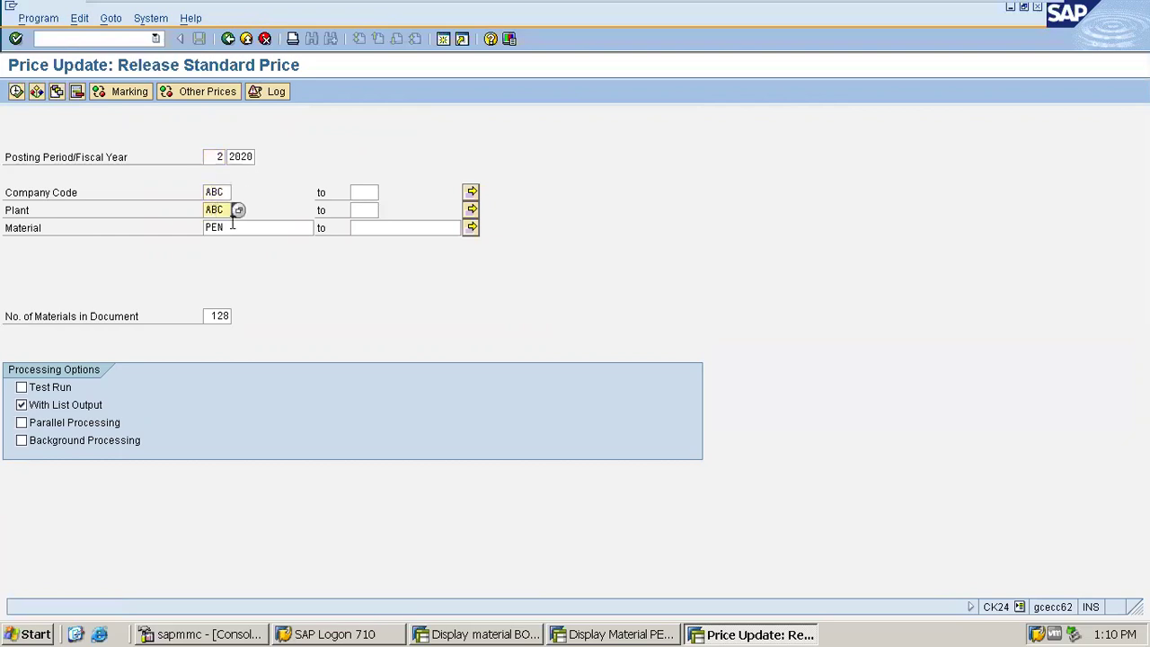
left_click(237, 228)
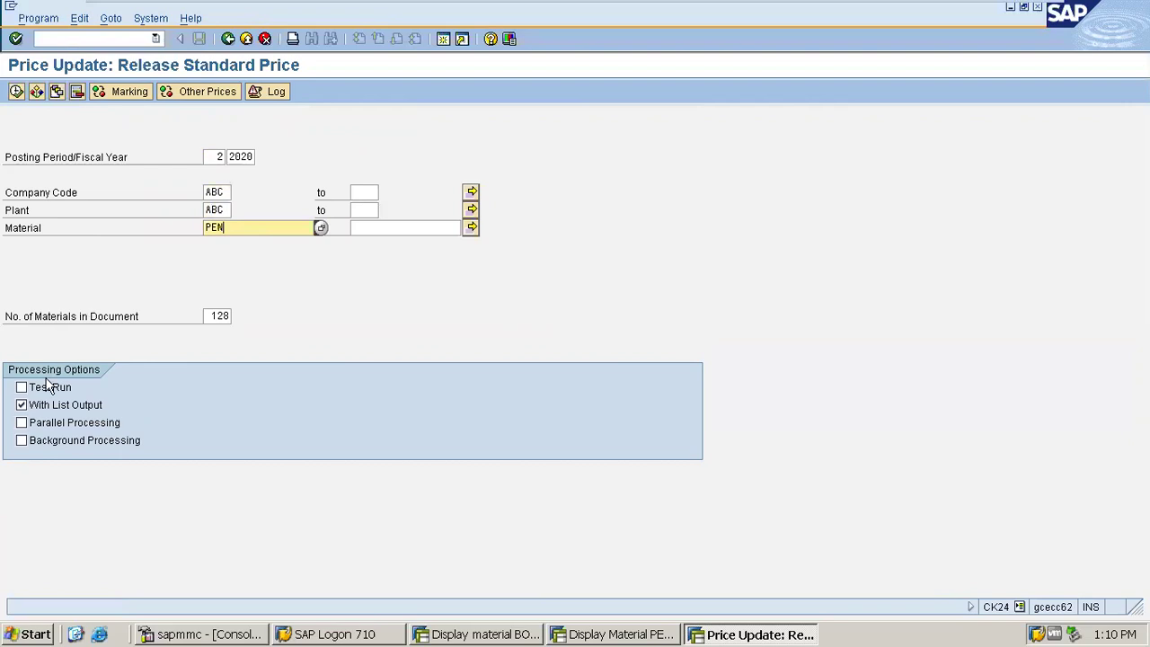
left_click(36, 393)
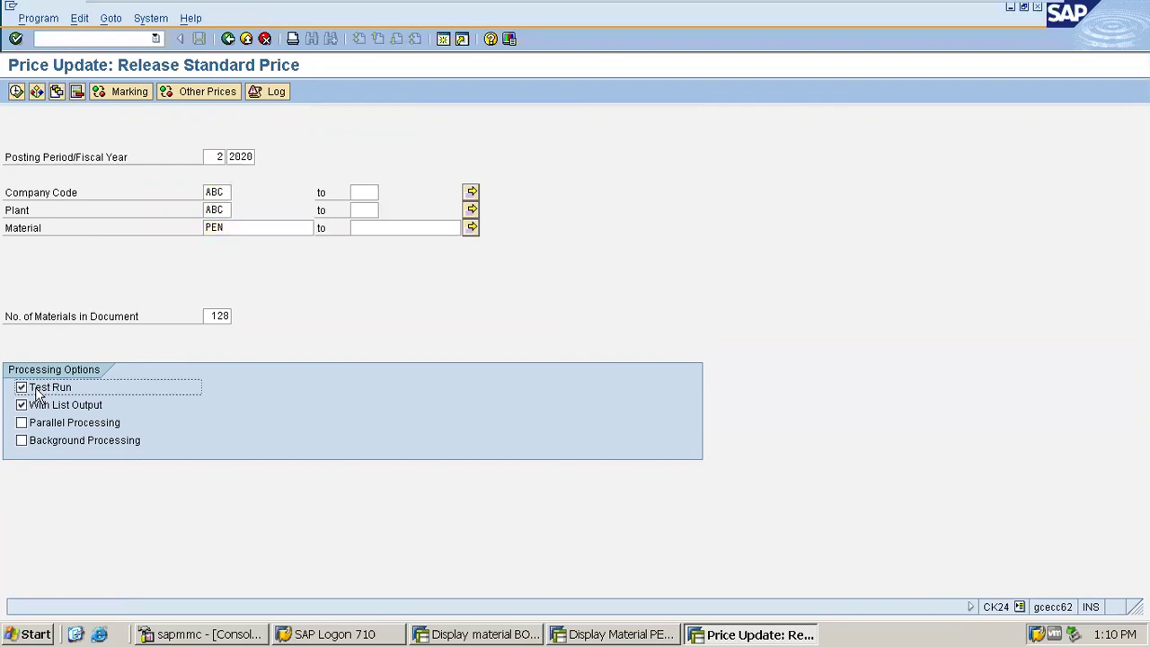
left_click(18, 91)
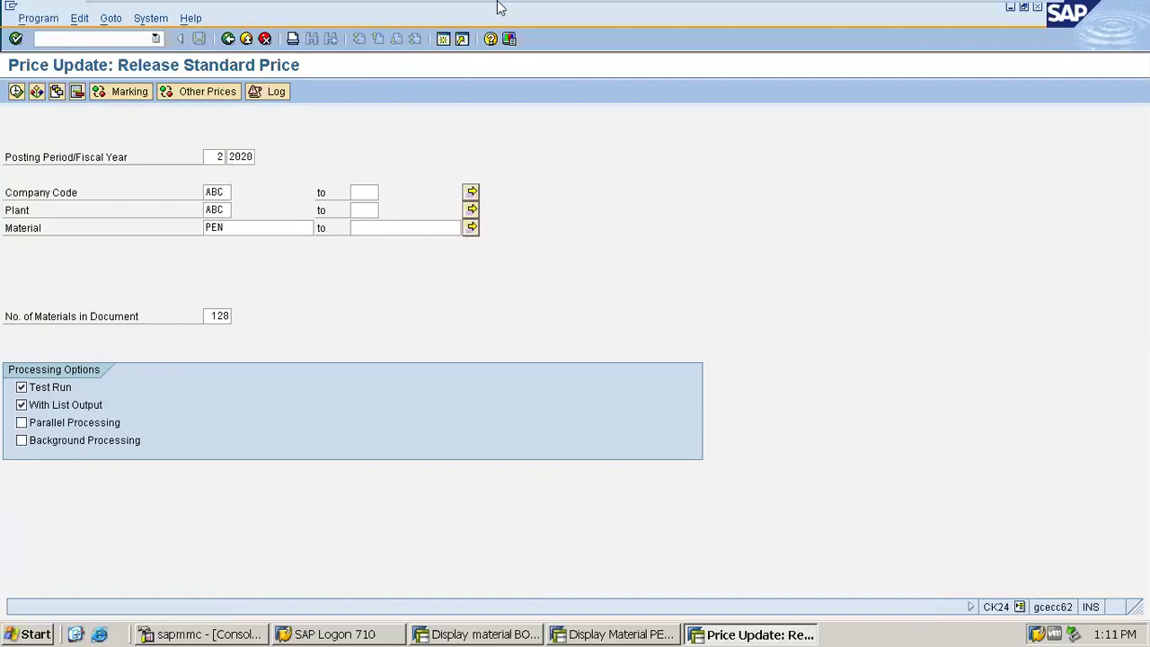
mouse_move(815, 11)
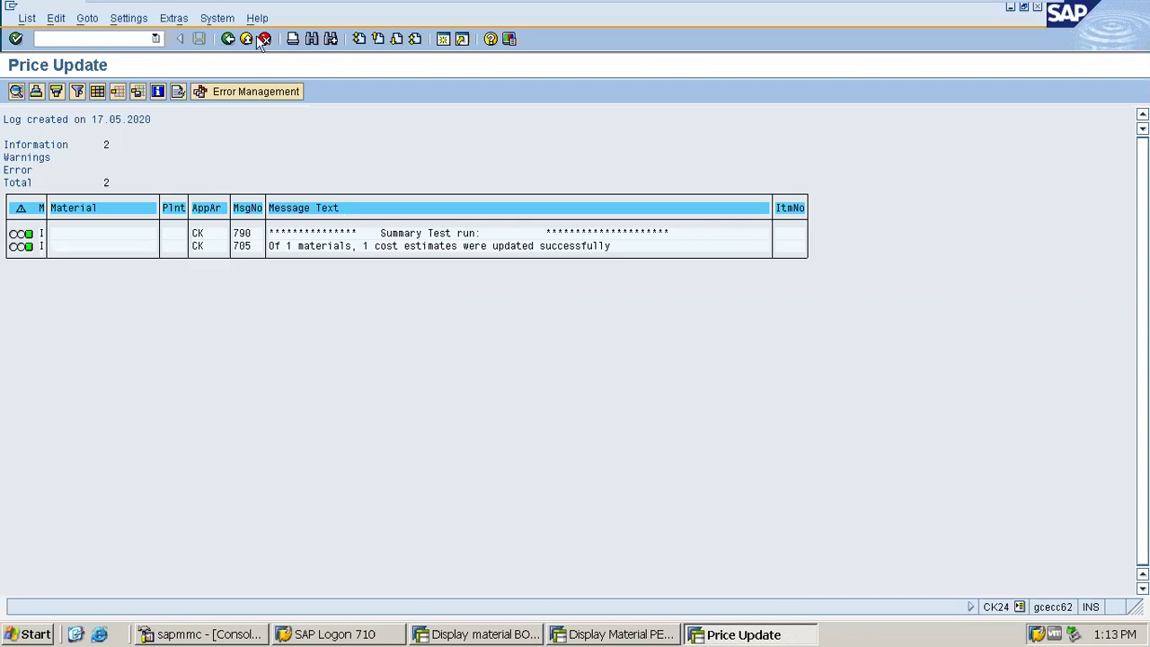
- Close the log and review PEN's row in the release test-run list through to its last columns
left_click(228, 39)
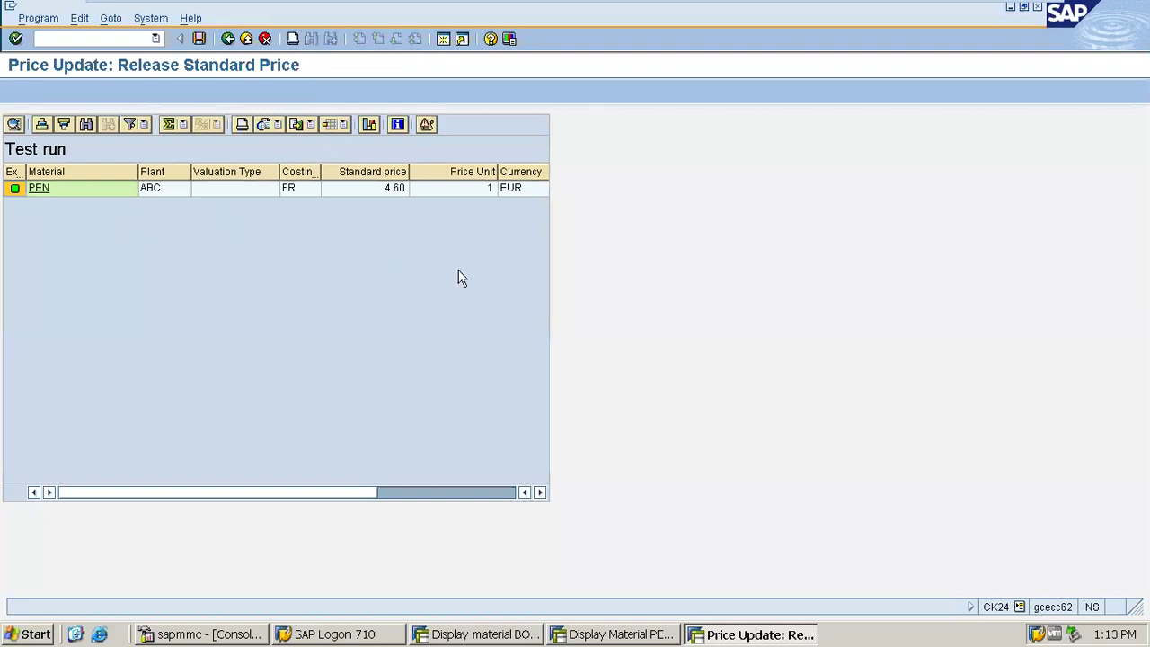
left_click(380, 190)
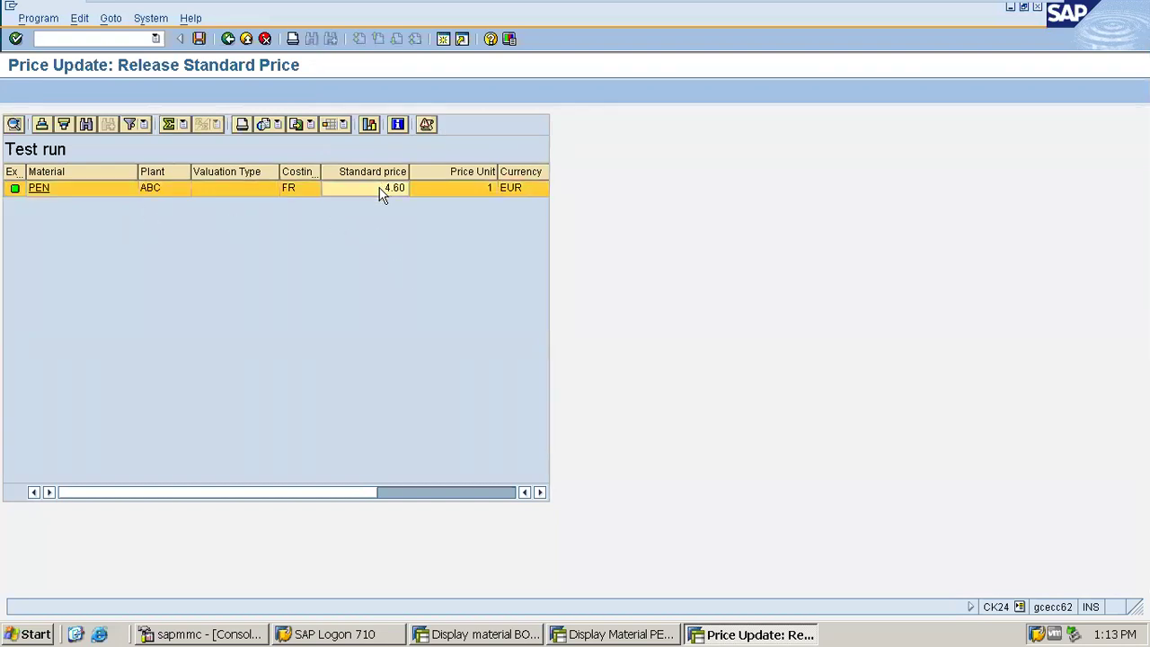
left_click(543, 495)
left_click(543, 495)
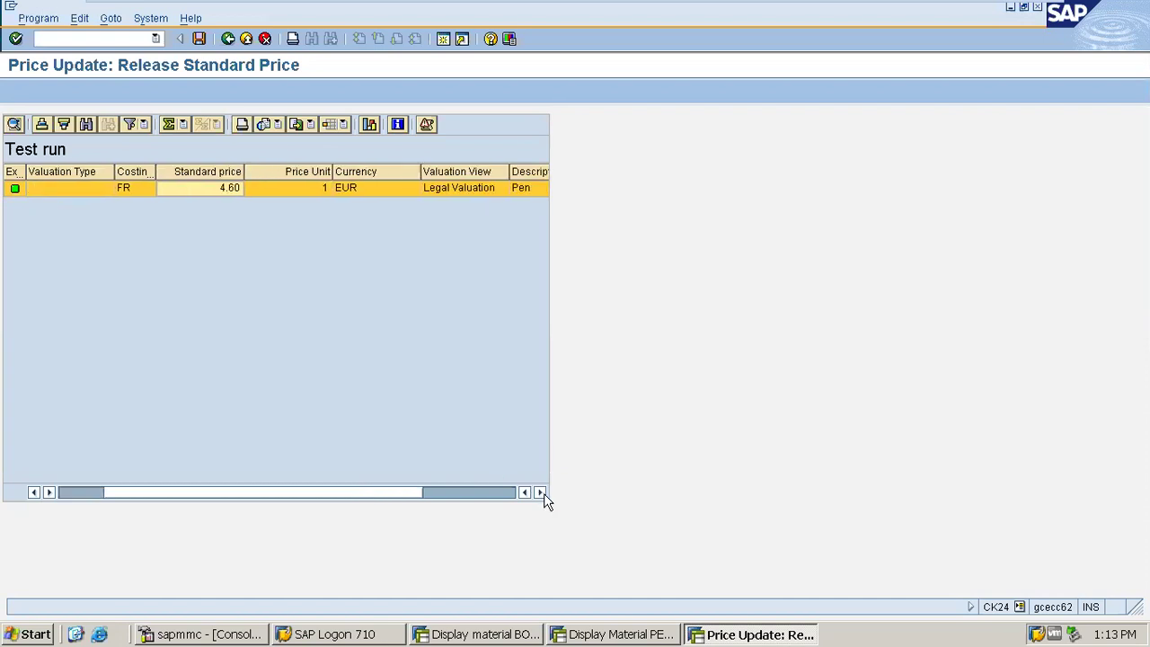
left_click(542, 495)
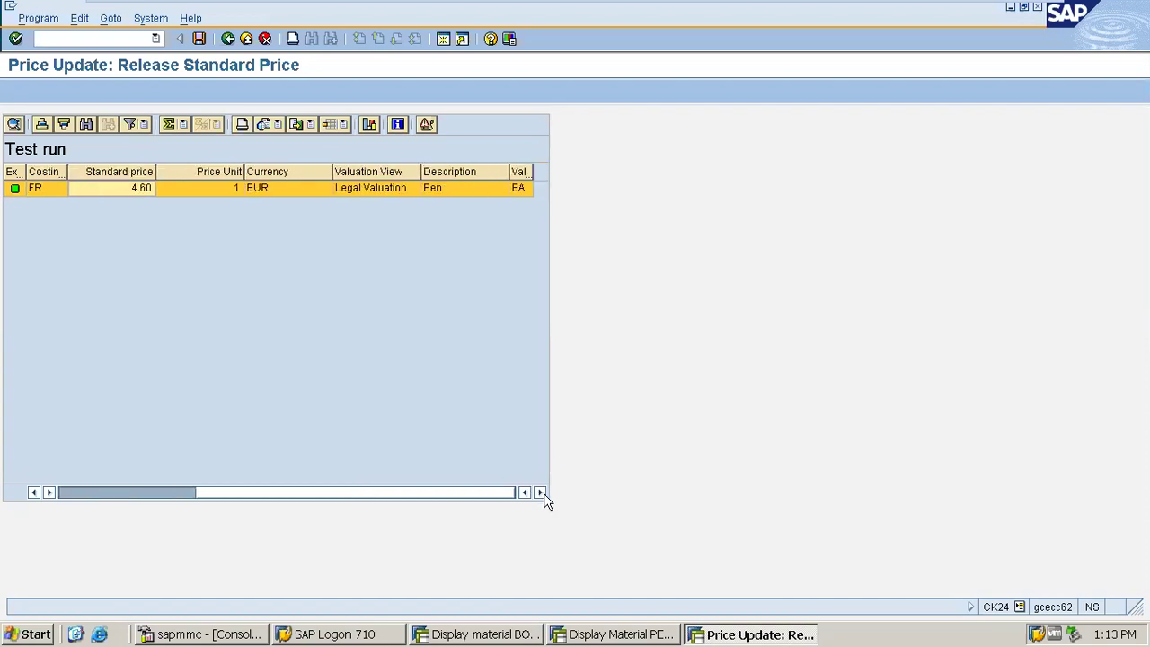
- Return to the selection criteria, turn off Test Run and execute the actual standard price release for PEN
left_click(228, 39)
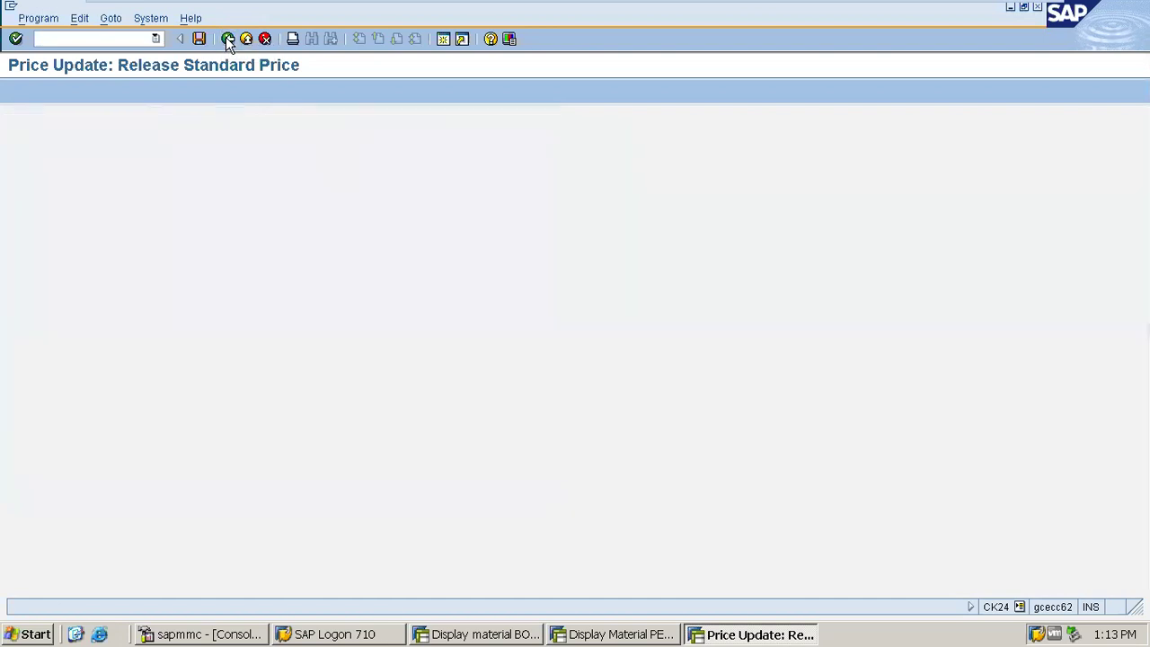
left_click(21, 387)
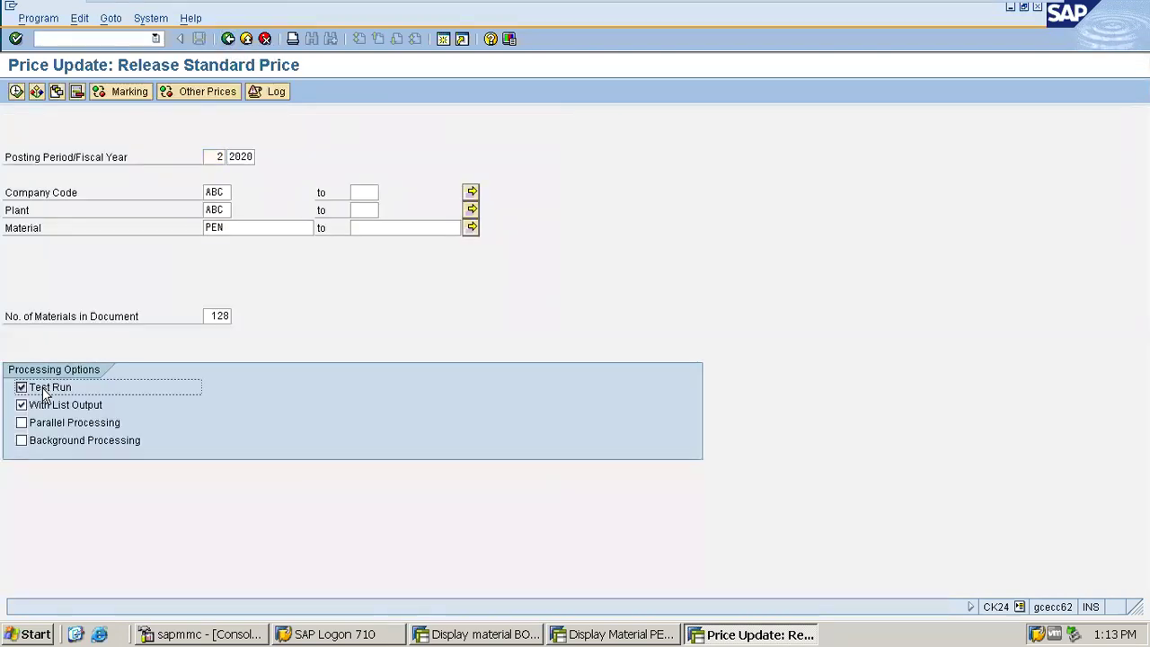
left_click(16, 92)
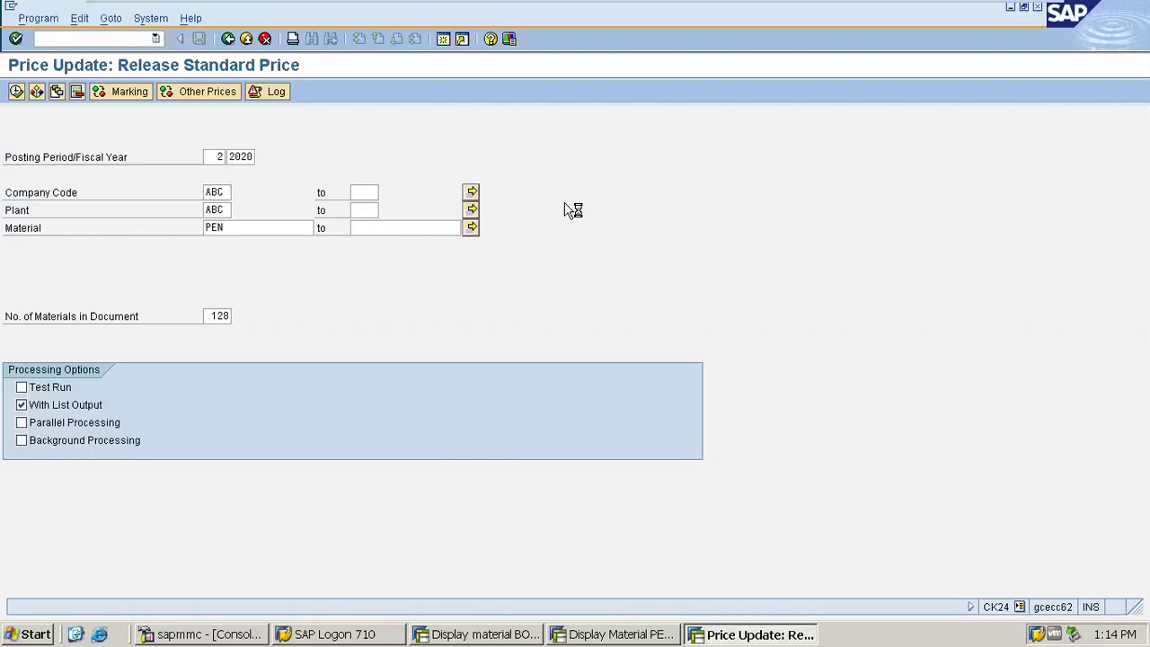
mouse_move(875, 9)
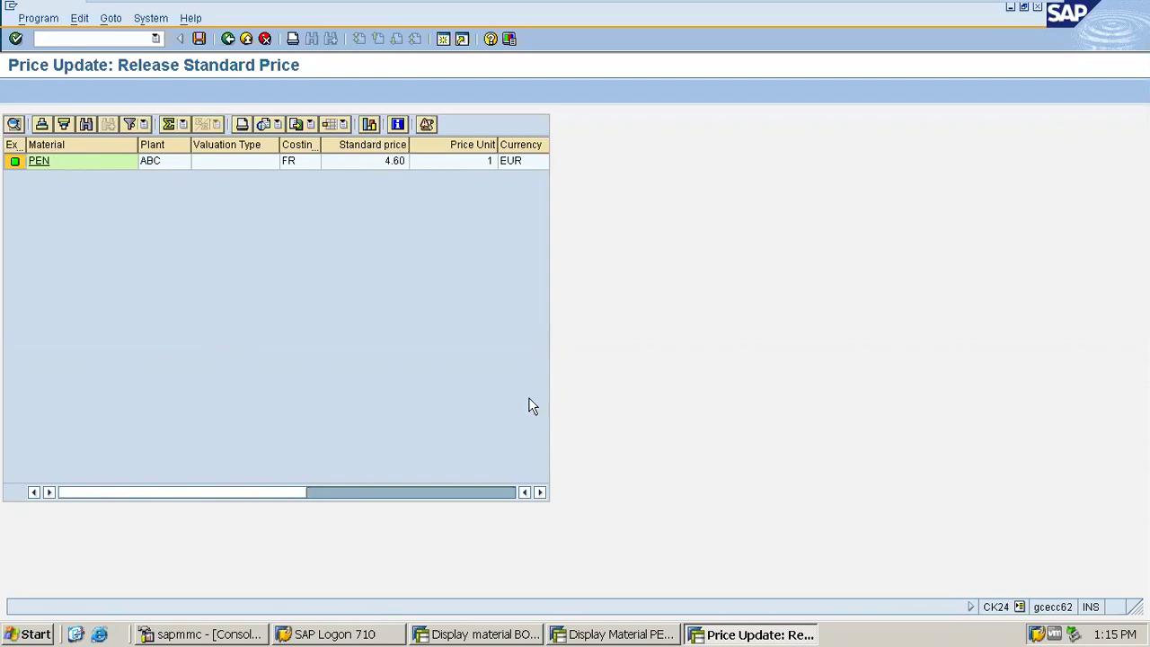
- Open the price change document linked in PEN's row of the release results
left_click(540, 494)
left_click(540, 494)
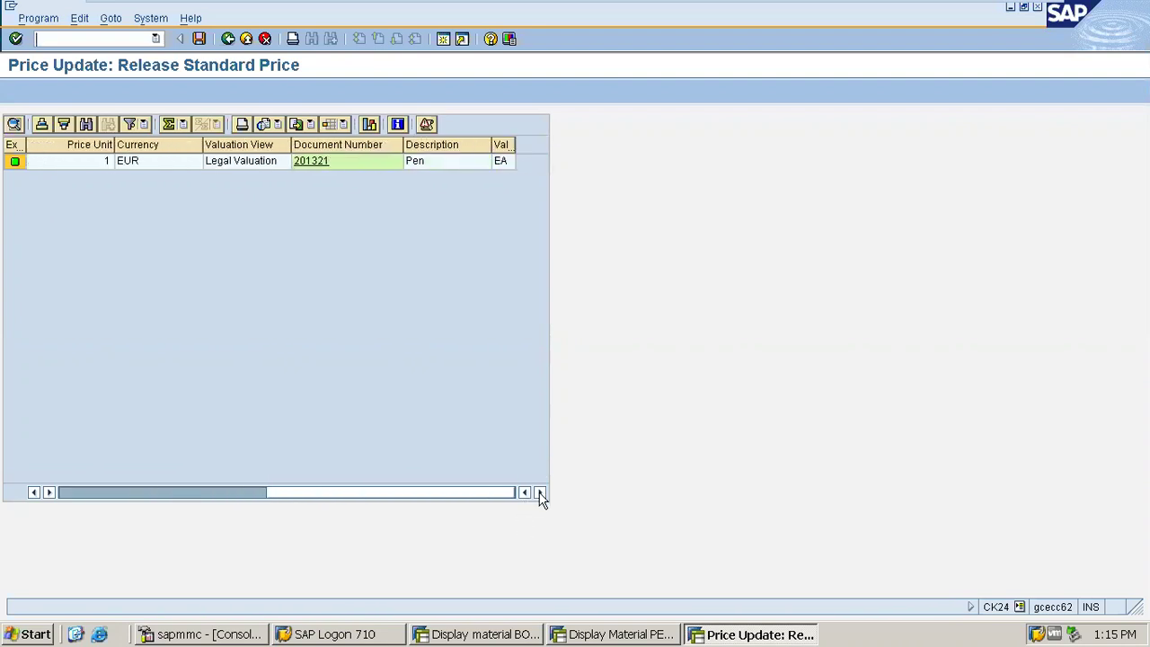
left_click(306, 163)
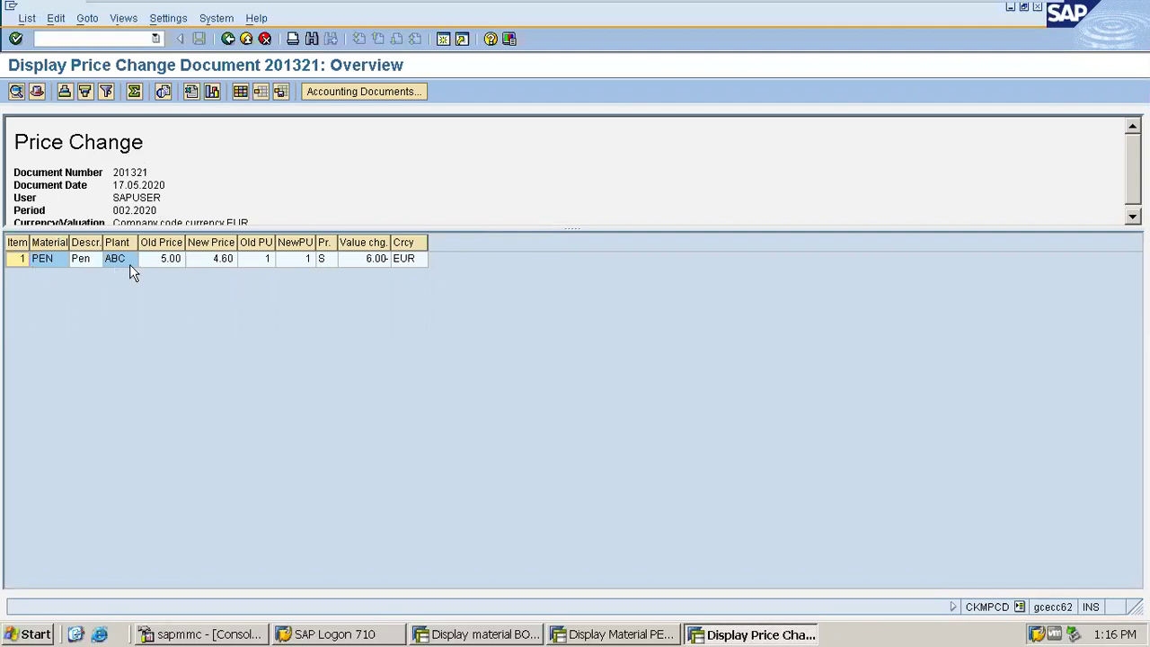
- Examine the price change item for PEN: material, plant, old and new price, price unit, price control and value change
left_click(44, 263)
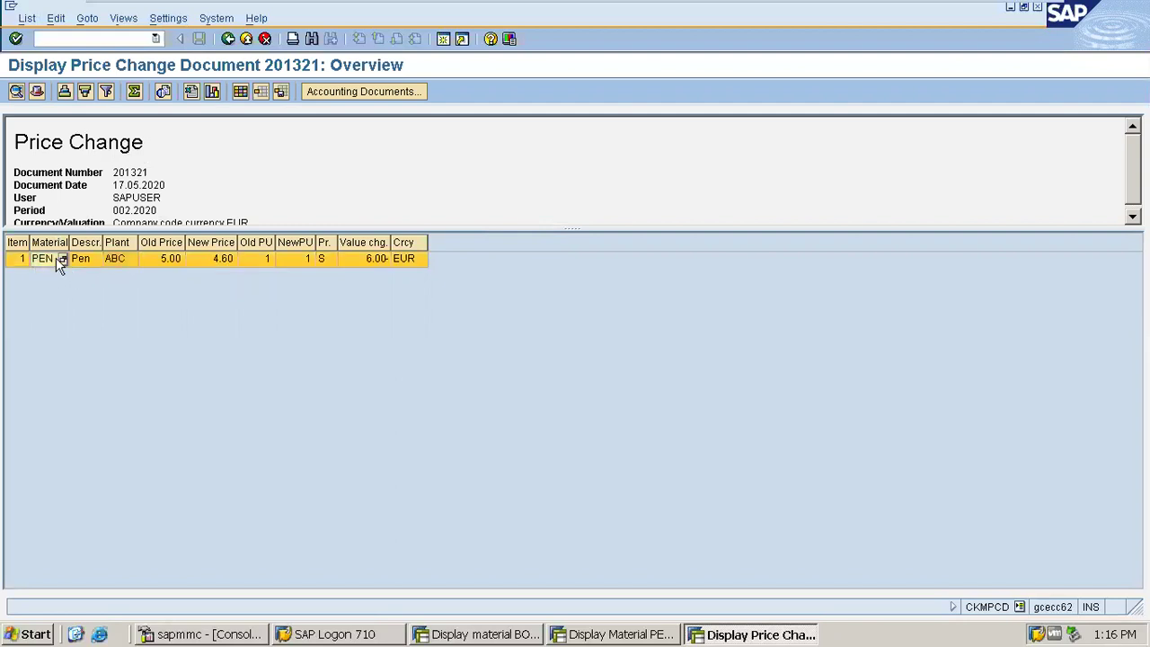
left_click(116, 262)
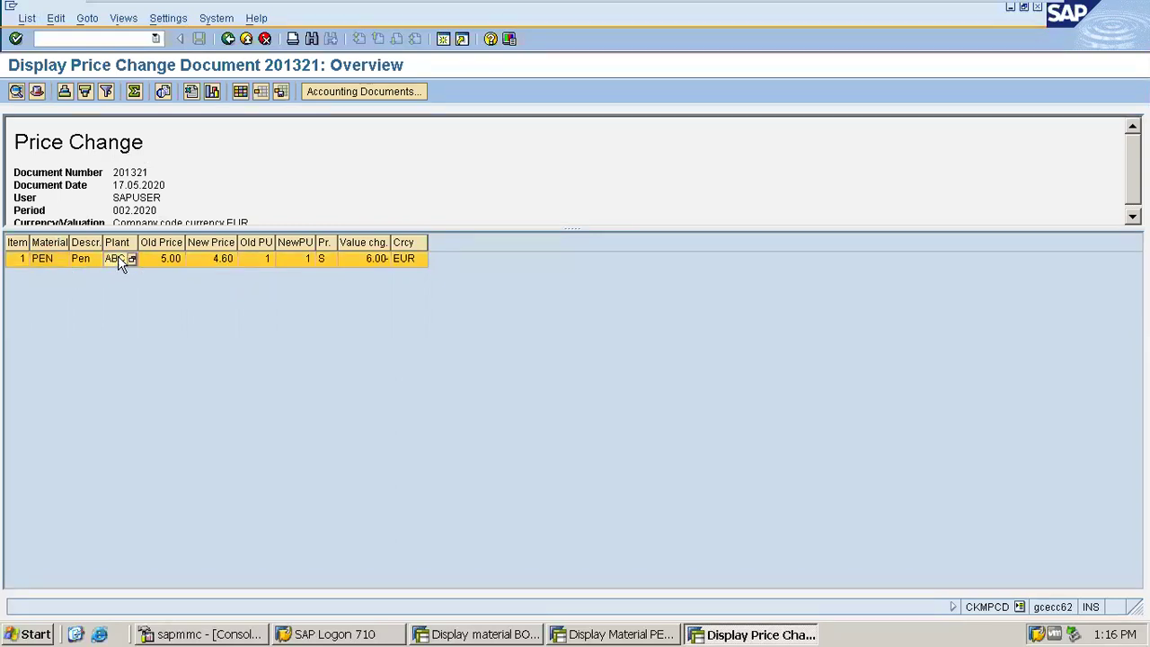
left_click(171, 262)
left_click(209, 266)
left_click(313, 260)
left_click(354, 263)
left_click(259, 262)
- Open the price change's accounting document and check its header plus the Stock Inventory BSX and Prof/Los on Revalue line items
left_click(345, 85)
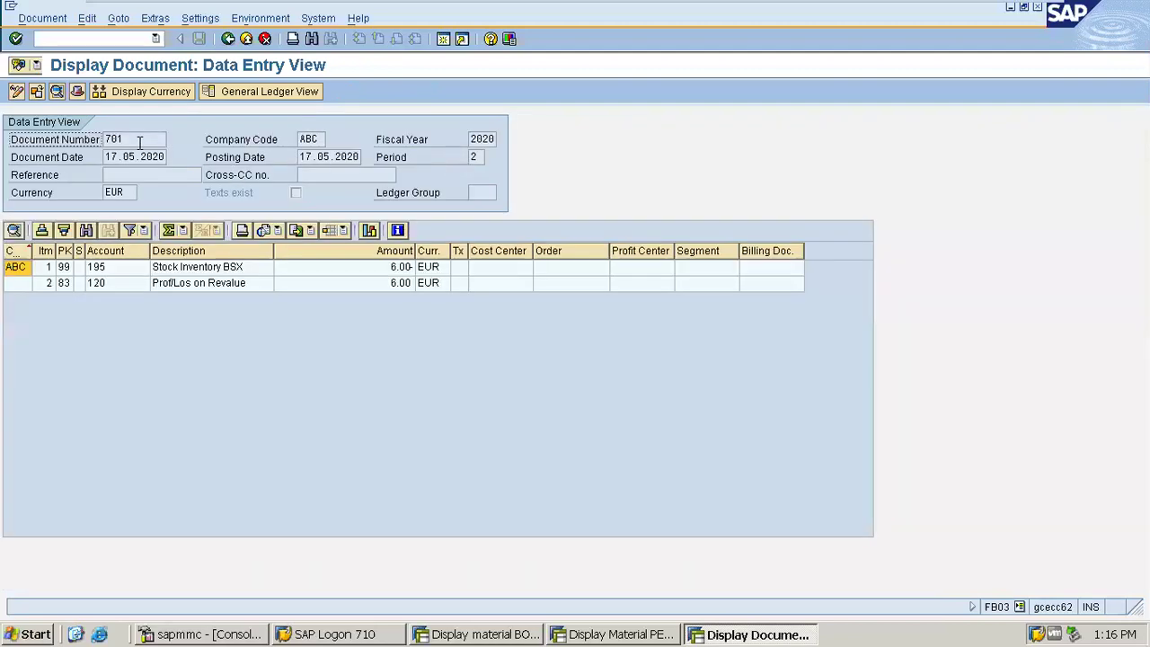
double_click(109, 140)
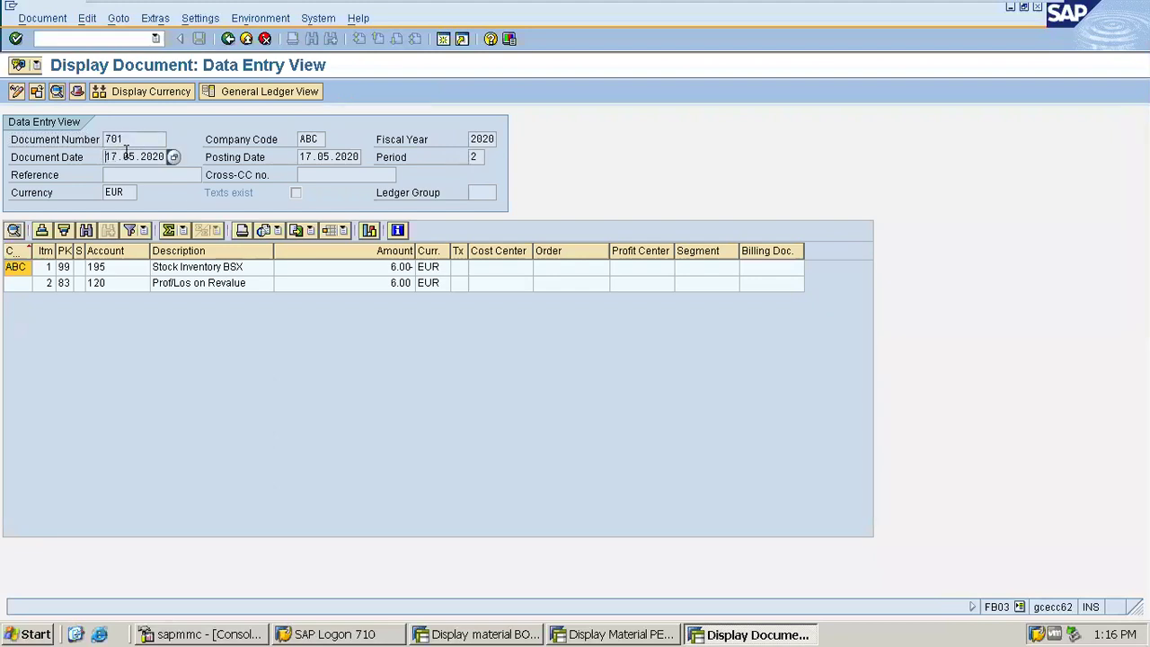
double_click(167, 157)
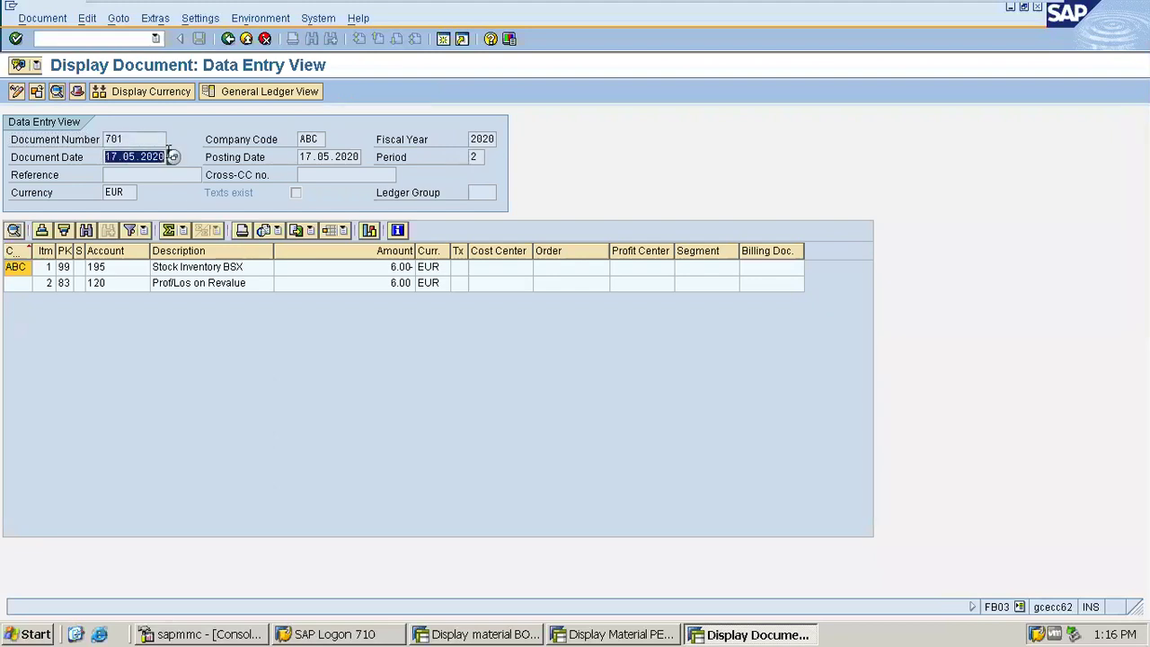
left_click(218, 267)
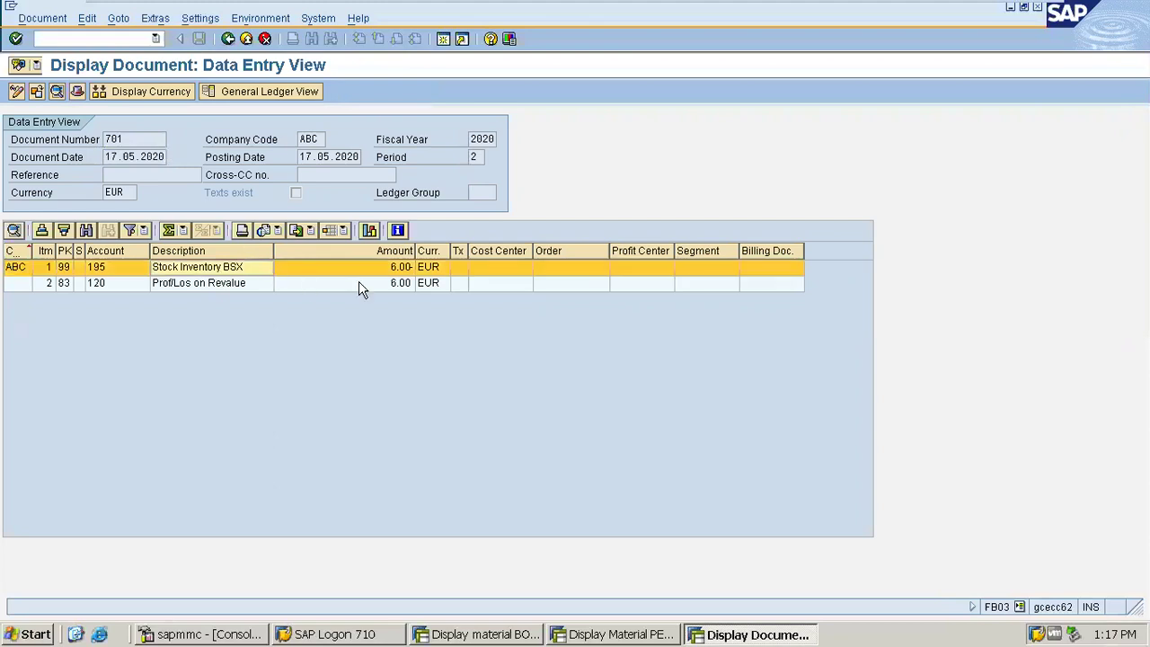
left_click(232, 285)
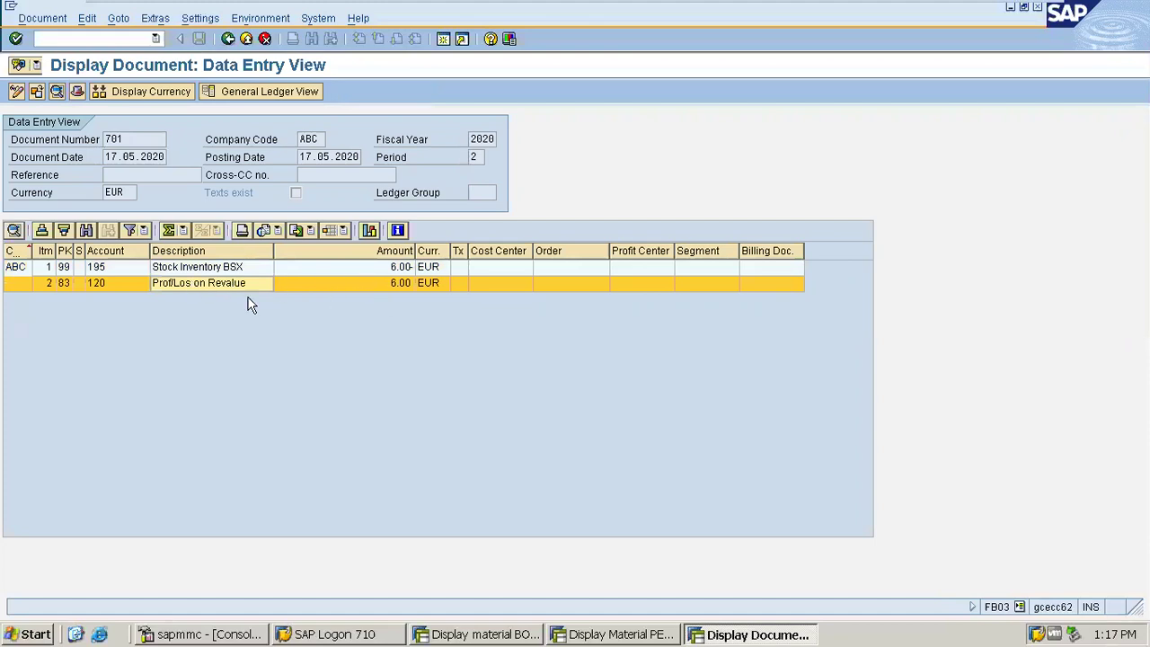
left_click(205, 272)
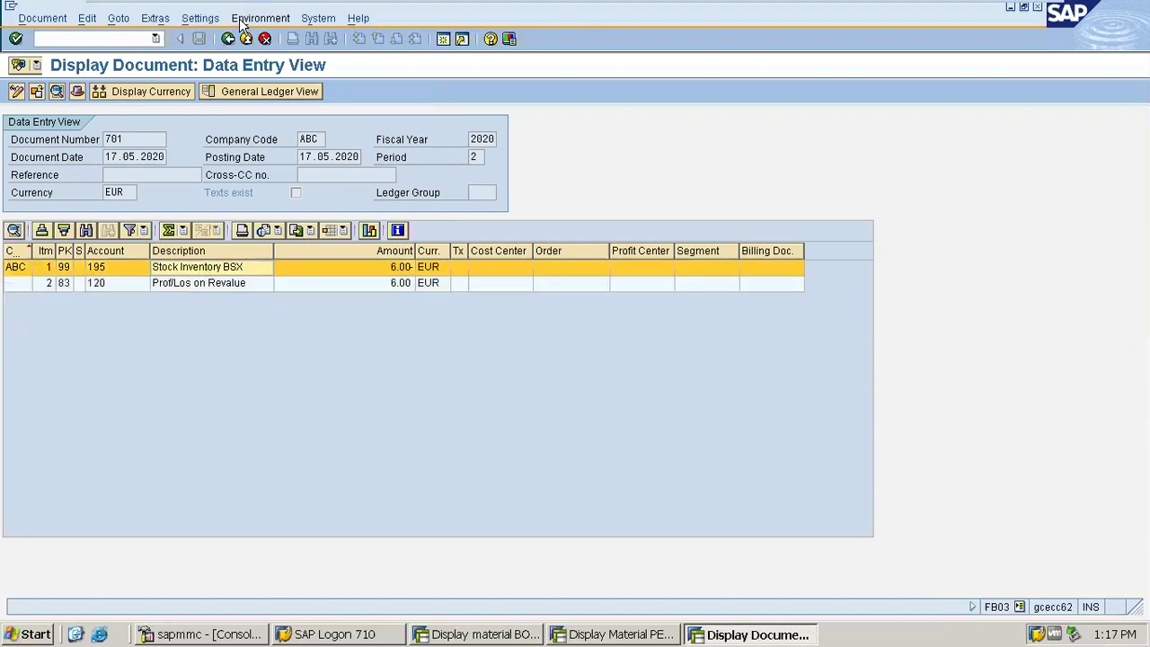
- Leave the accounting document and end the transaction with /n to return to SAP Easy Access
left_click(248, 40)
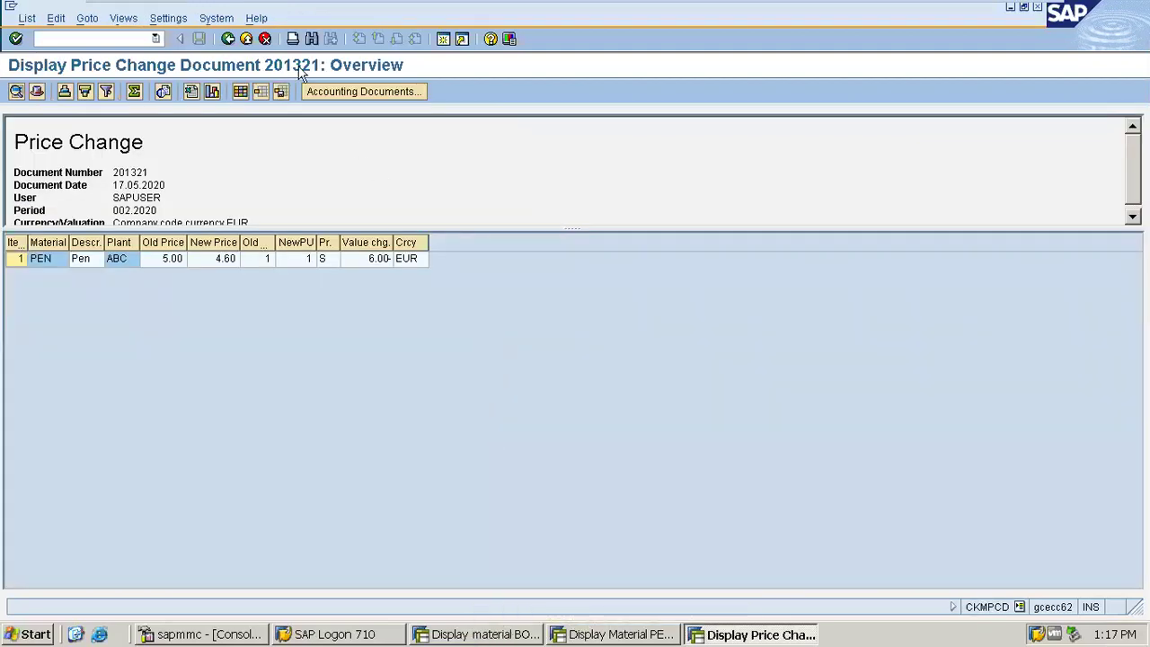
left_click(138, 36)
type("/n")
key("Return")
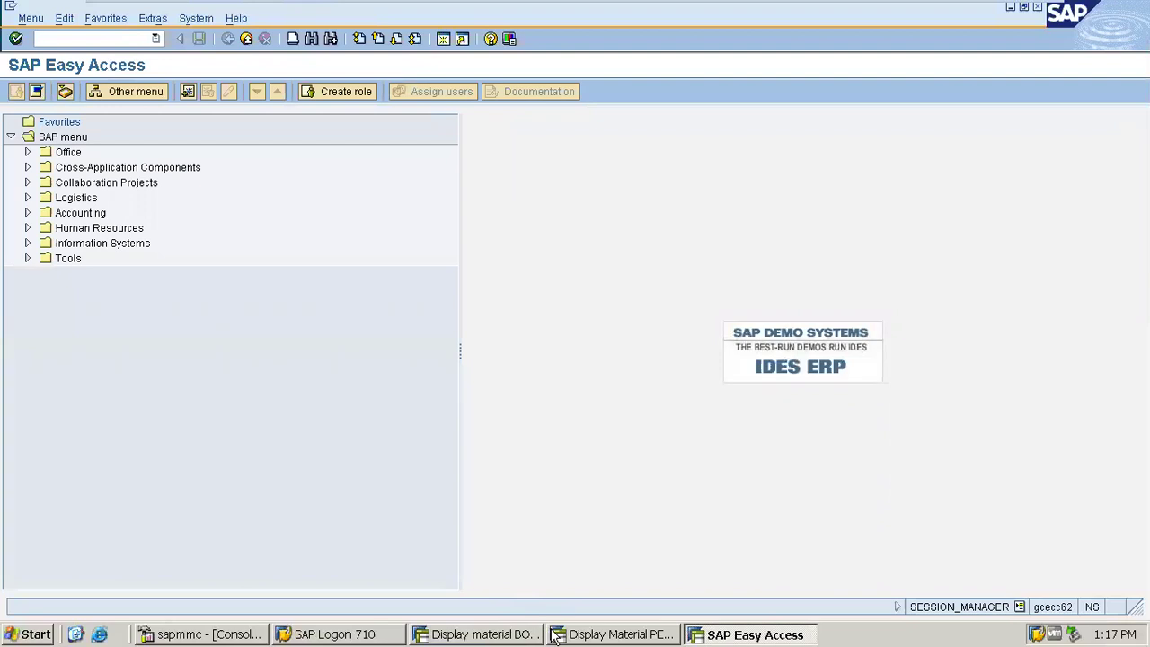
- Switch to the material display session and restart MM03 for material PEN, up to its view selection
left_click(494, 634)
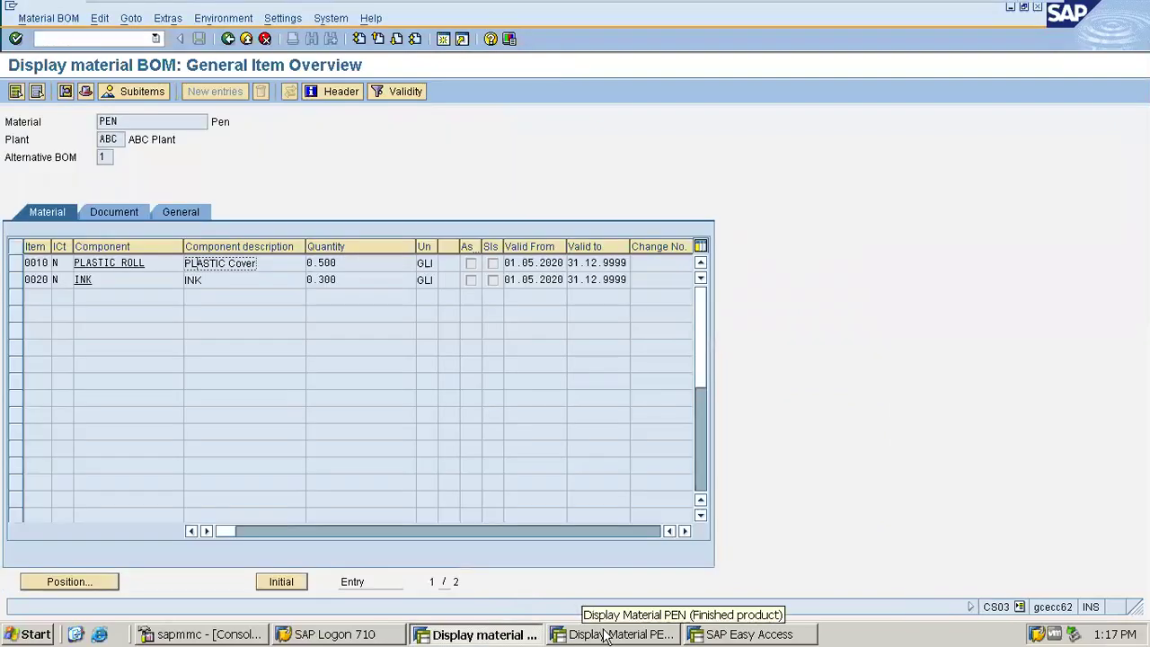
left_click(593, 634)
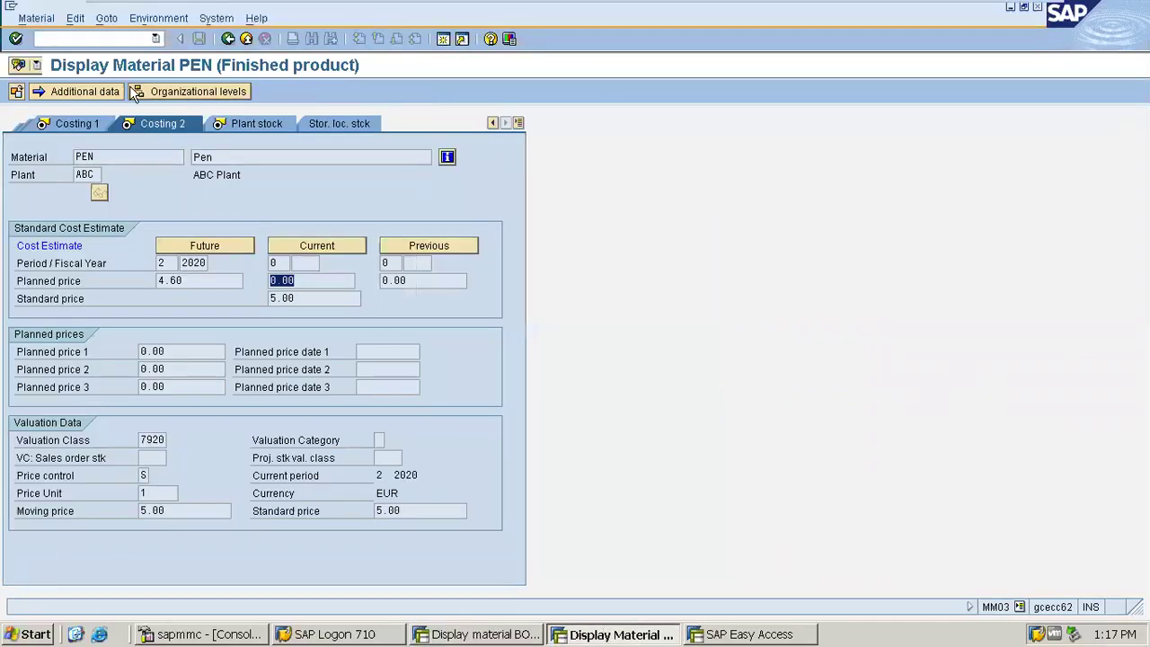
left_click(92, 37)
type("/nmm")
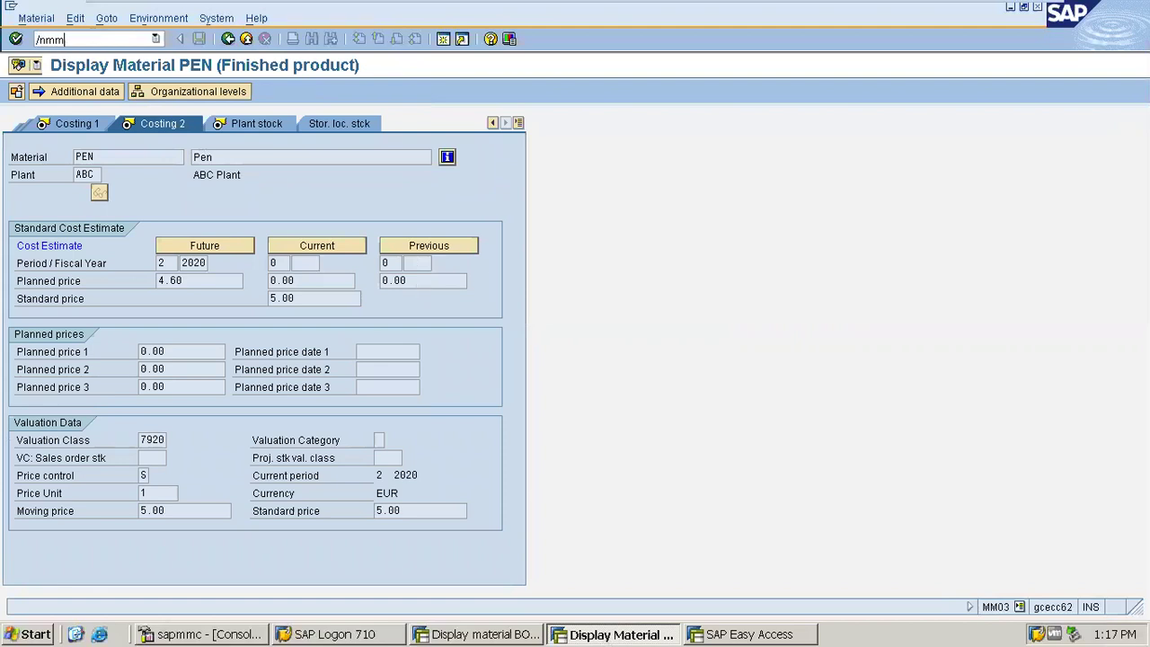
type("03")
key("Return")
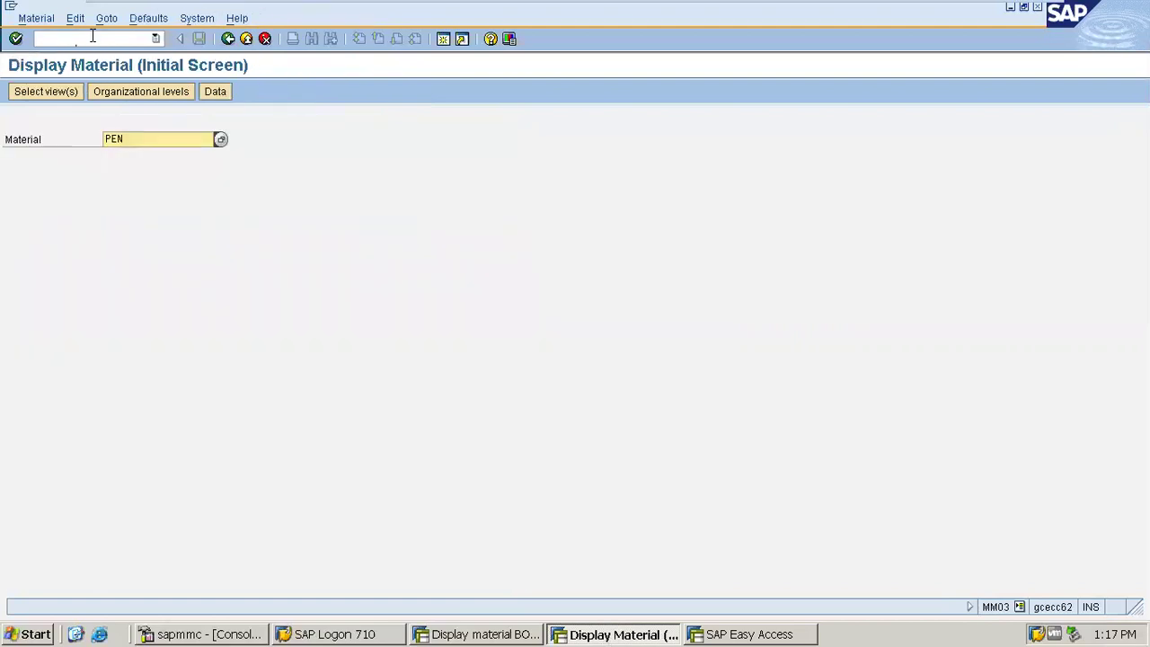
key("Return")
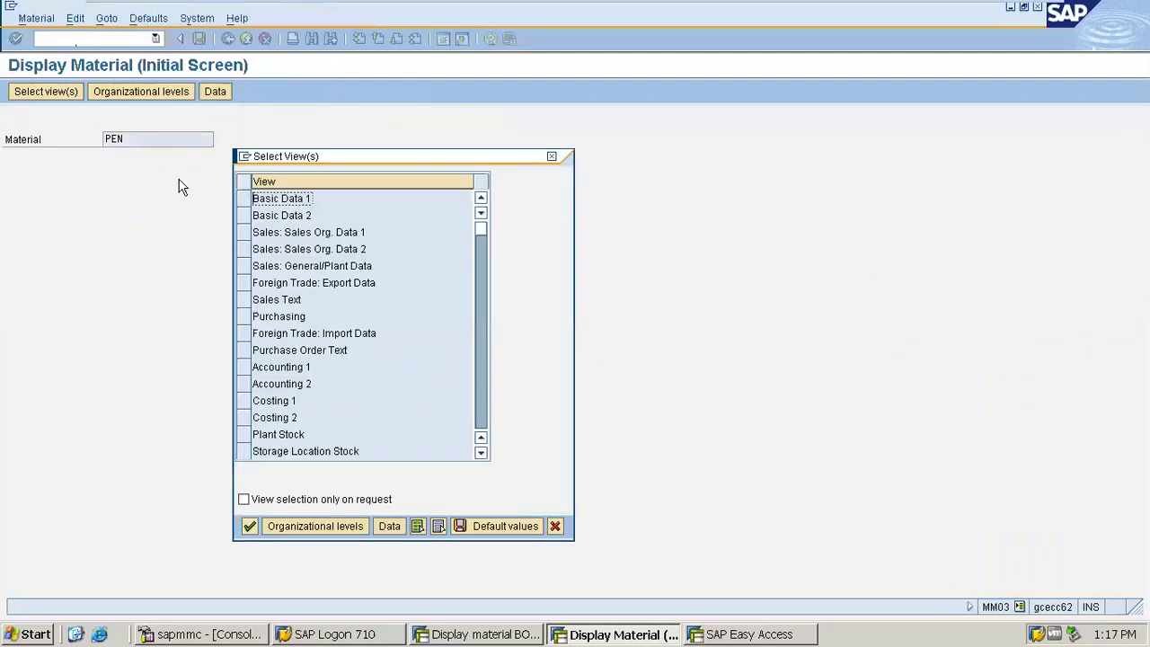
- Select the Accounting 1, Accounting 2, Costing 1 and Costing 2 views and display them for plant ABC
left_click(244, 366)
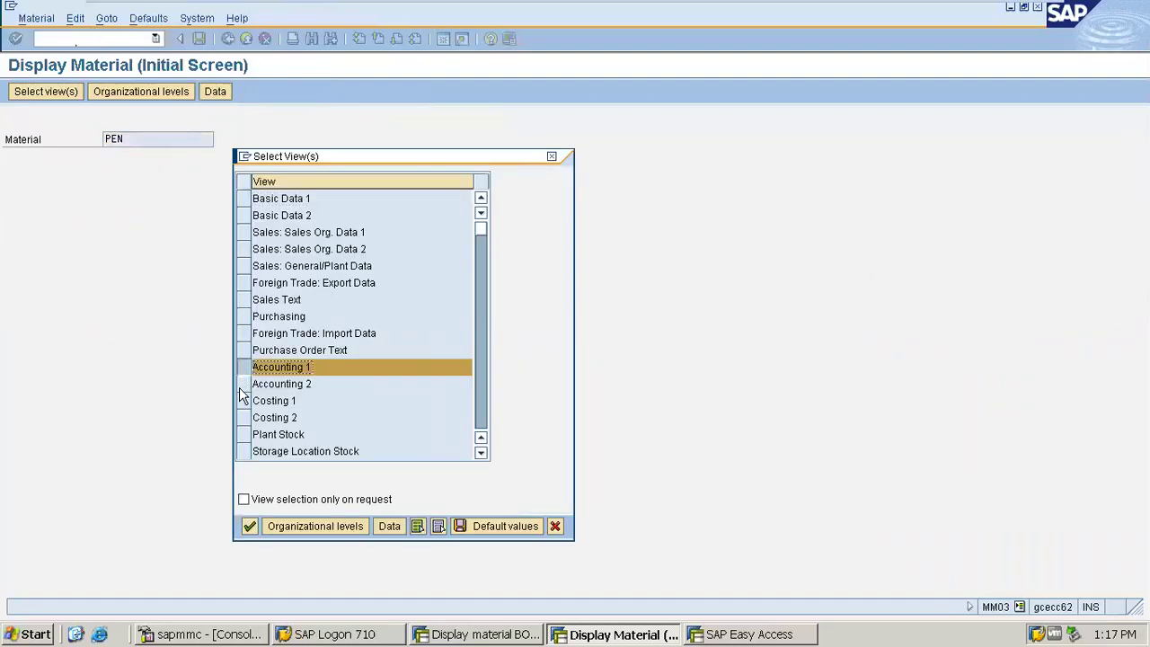
left_click(244, 383)
left_click(243, 401)
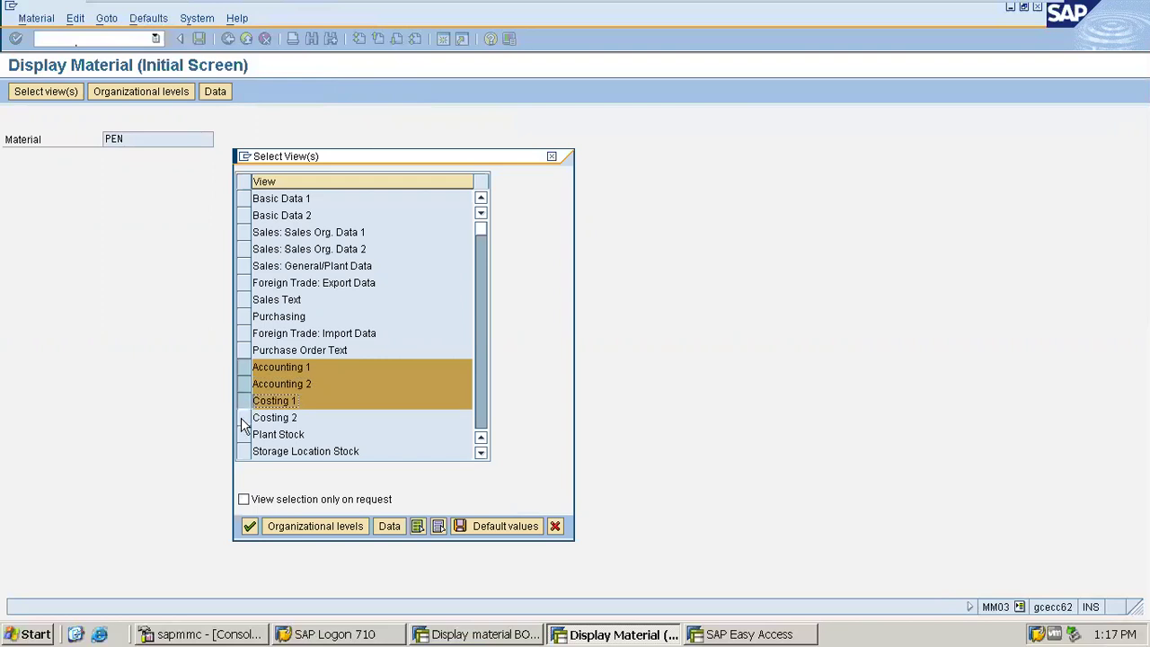
left_click(243, 417)
left_click(387, 528)
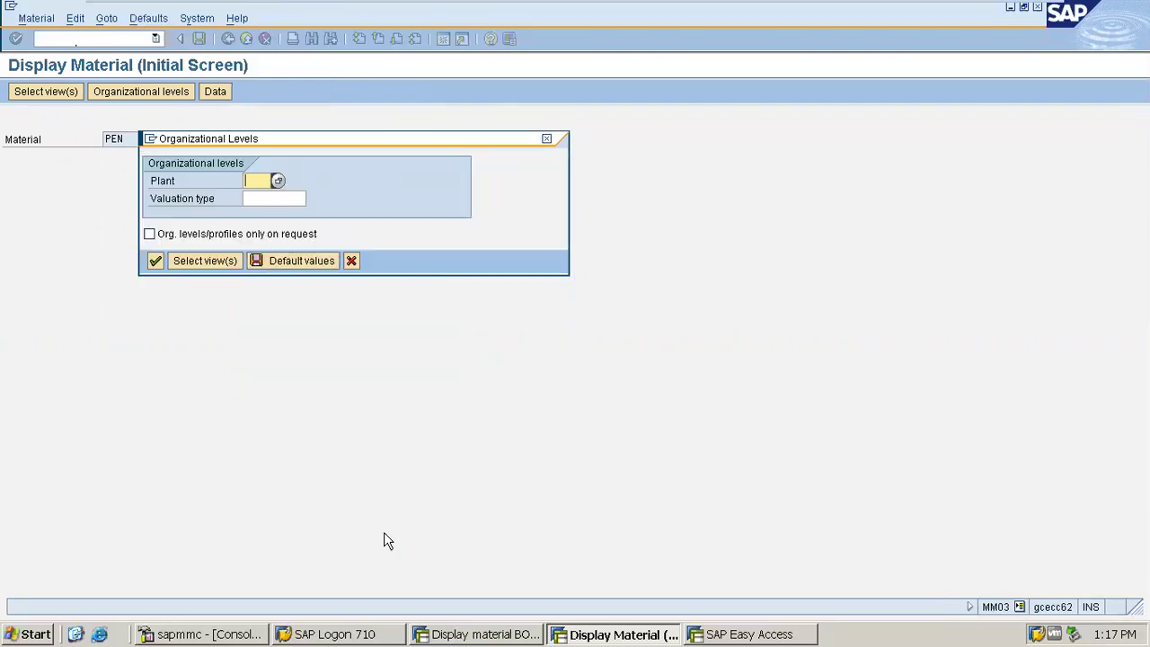
type("abc")
key("Return")
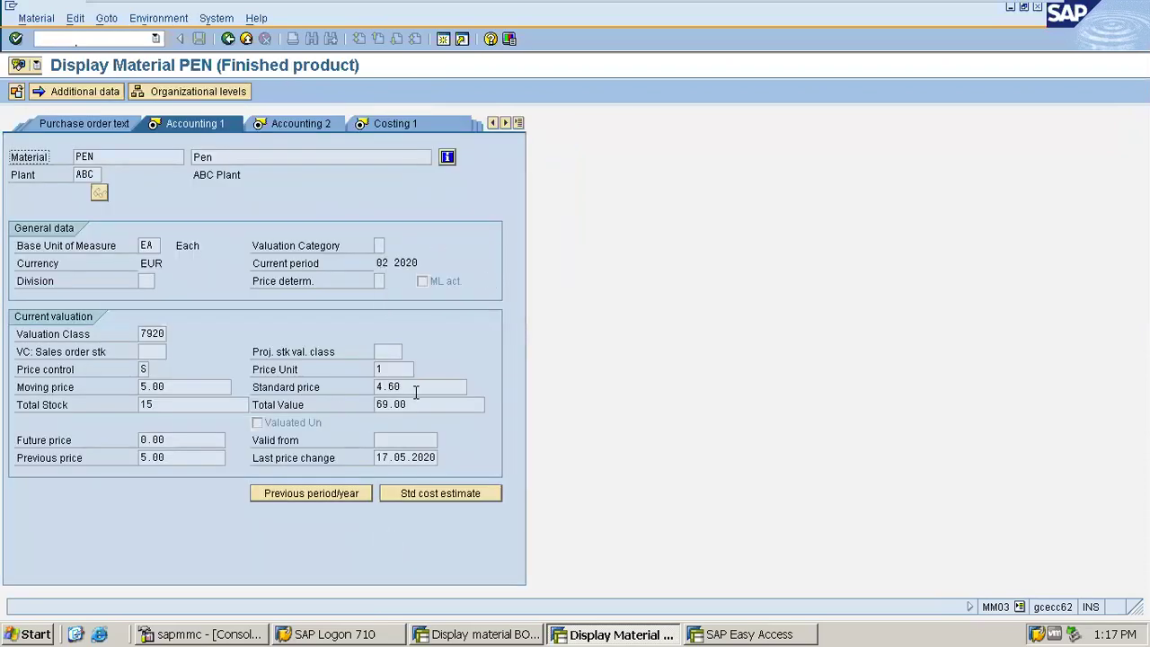
- Check PEN's standard price and last price change date in Accounting 1, and its cost estimate prices in Costing 2
left_click_drag(415, 393, 366, 393)
left_click_drag(378, 457, 435, 457)
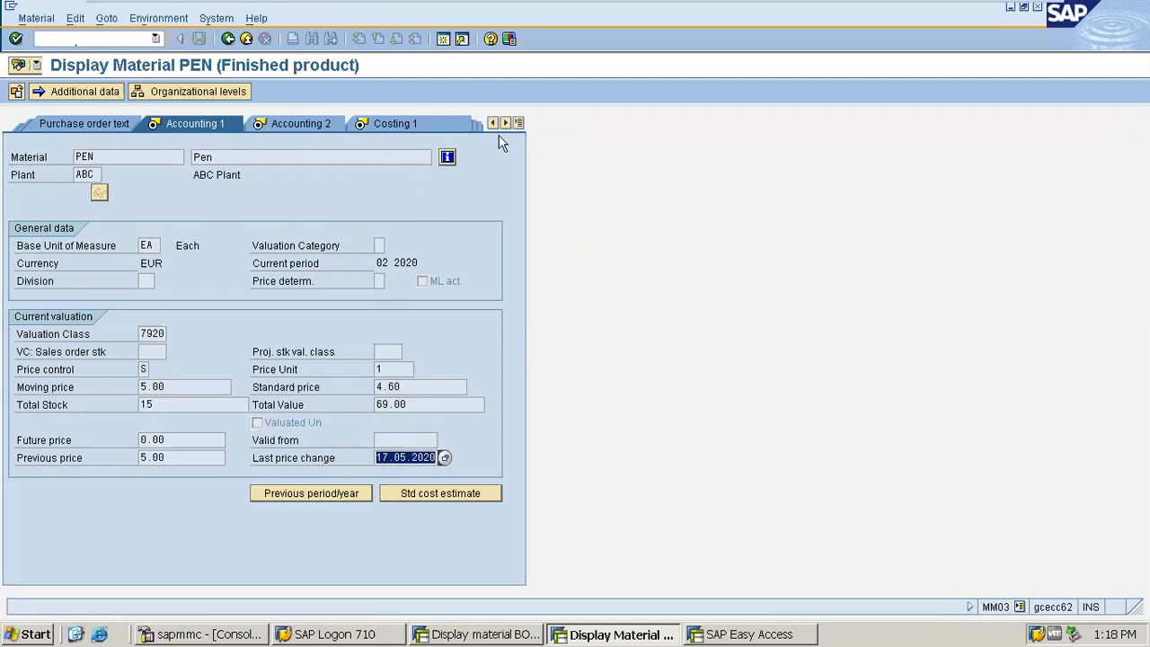
left_click(518, 123)
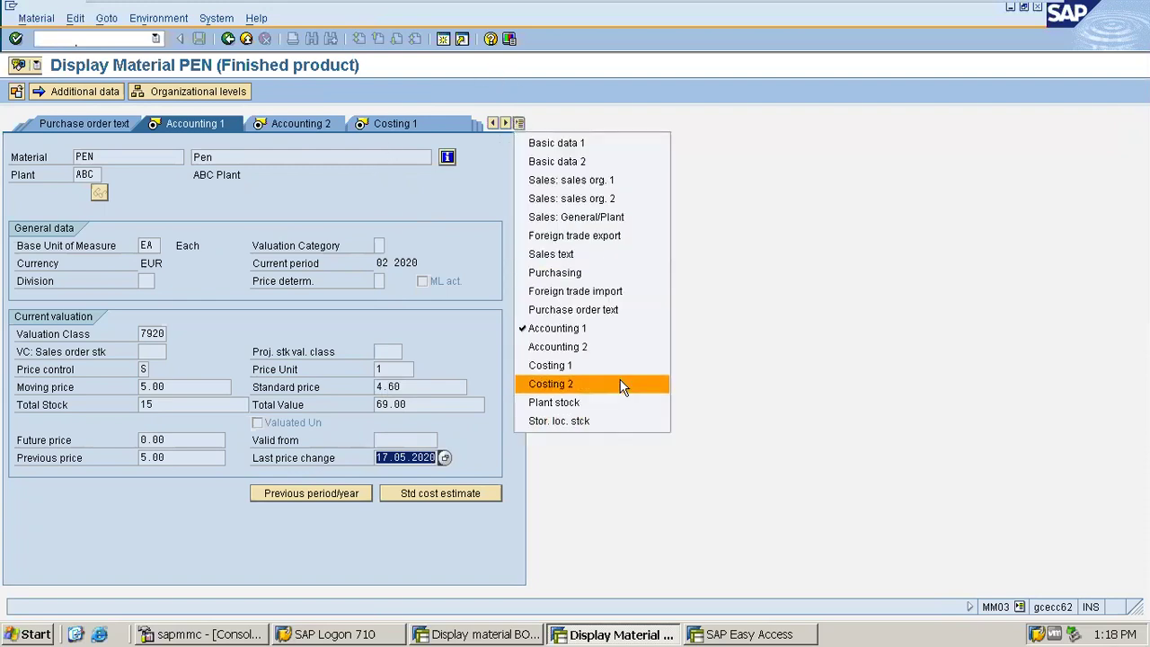
left_click(624, 386)
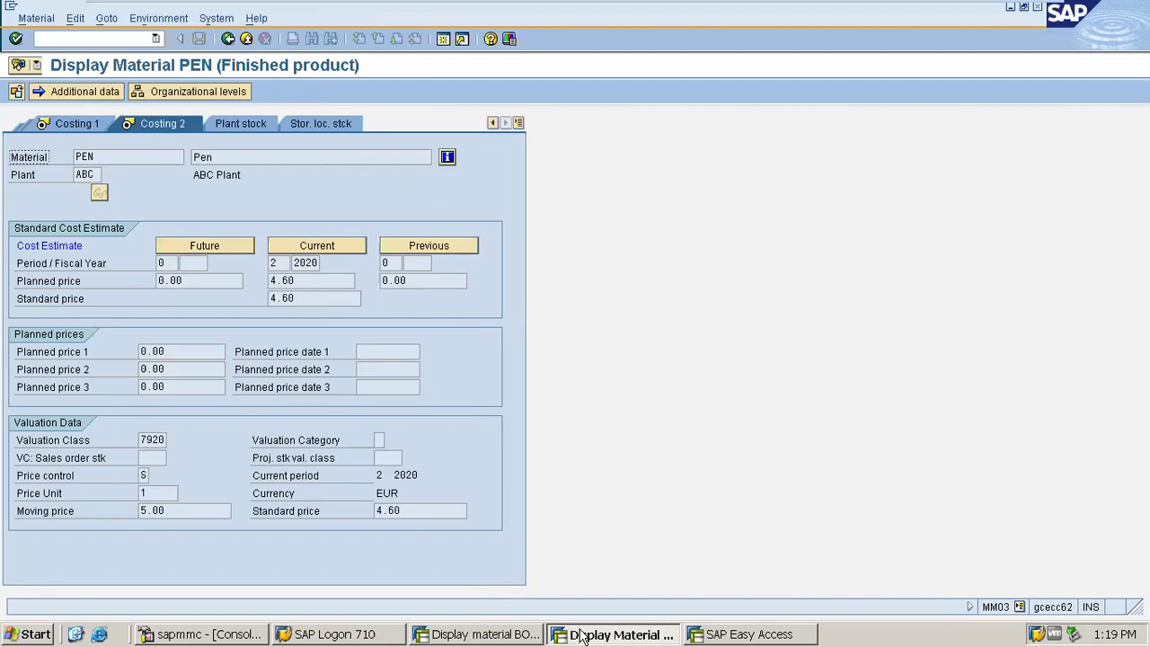
- Open PEN's current standard cost estimate from the Costing 2 view to examine its cost components and itemization
left_click(329, 252)
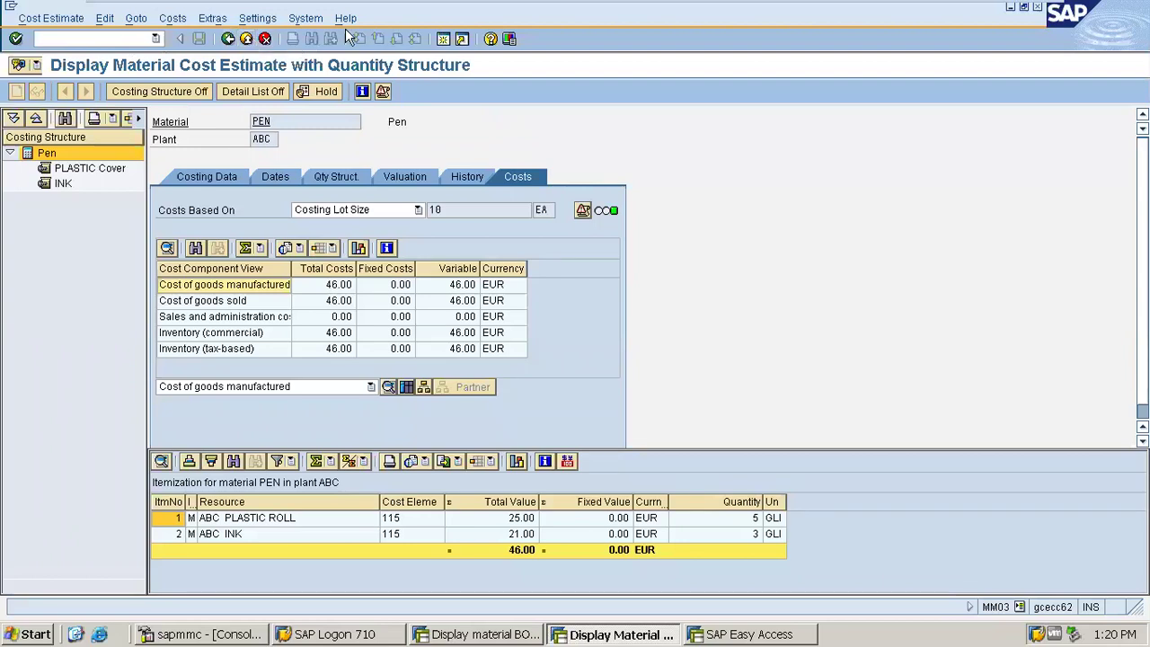
mouse_move(563, 7)
mouse_move(897, 9)
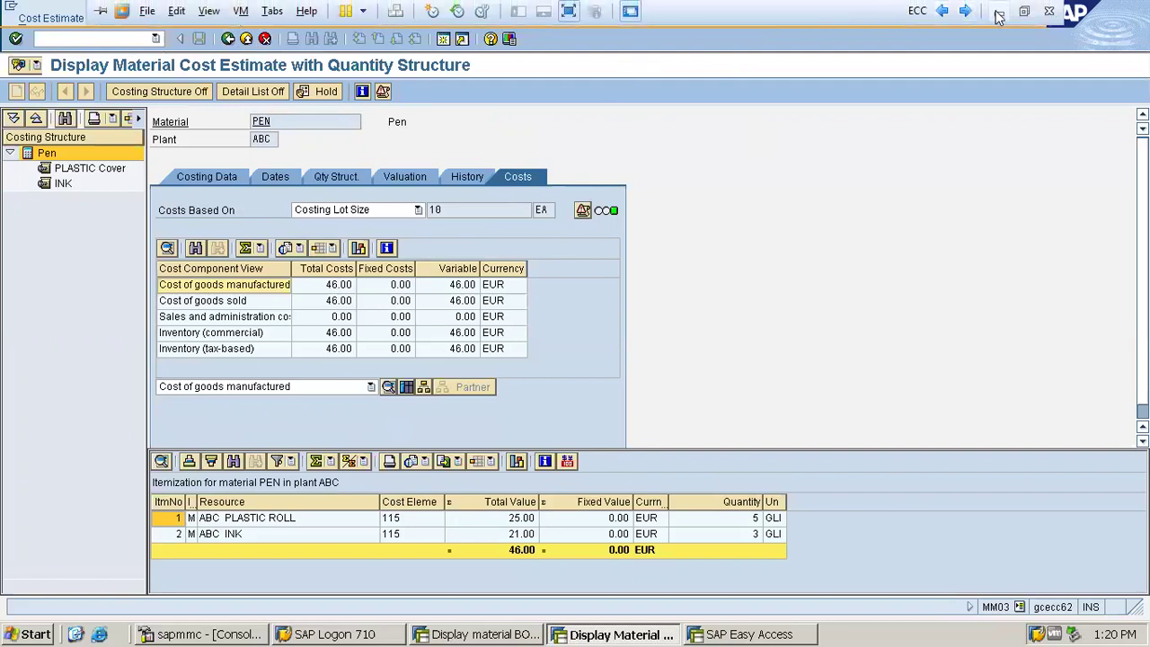